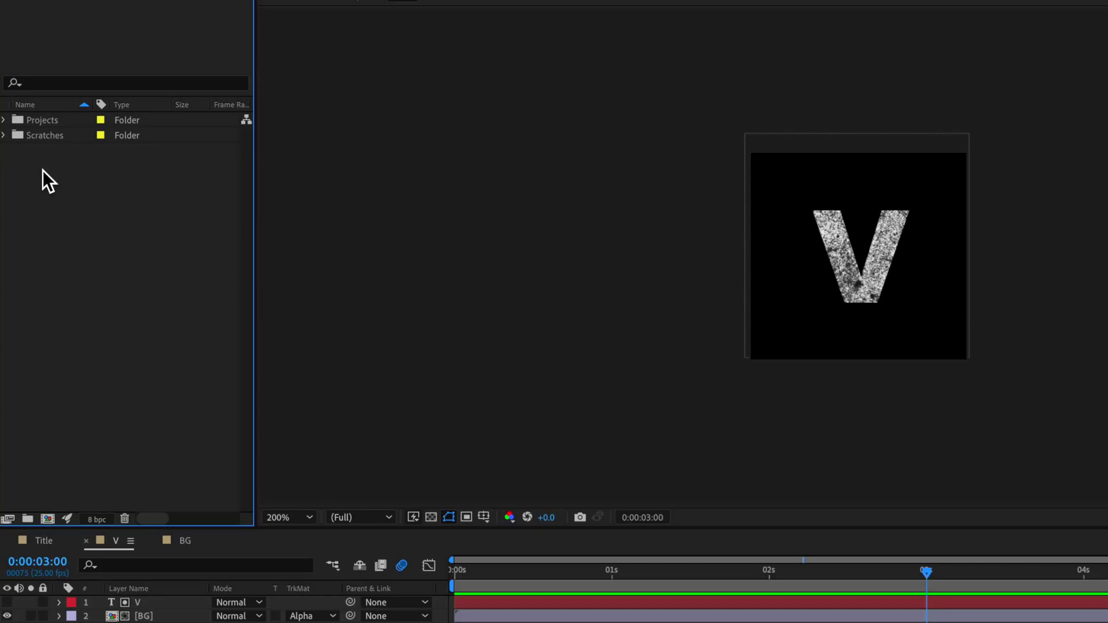
Create a new composition and add a text layer reading "V" near the centre of the frame.
right_click(43, 171)
click(61, 180)
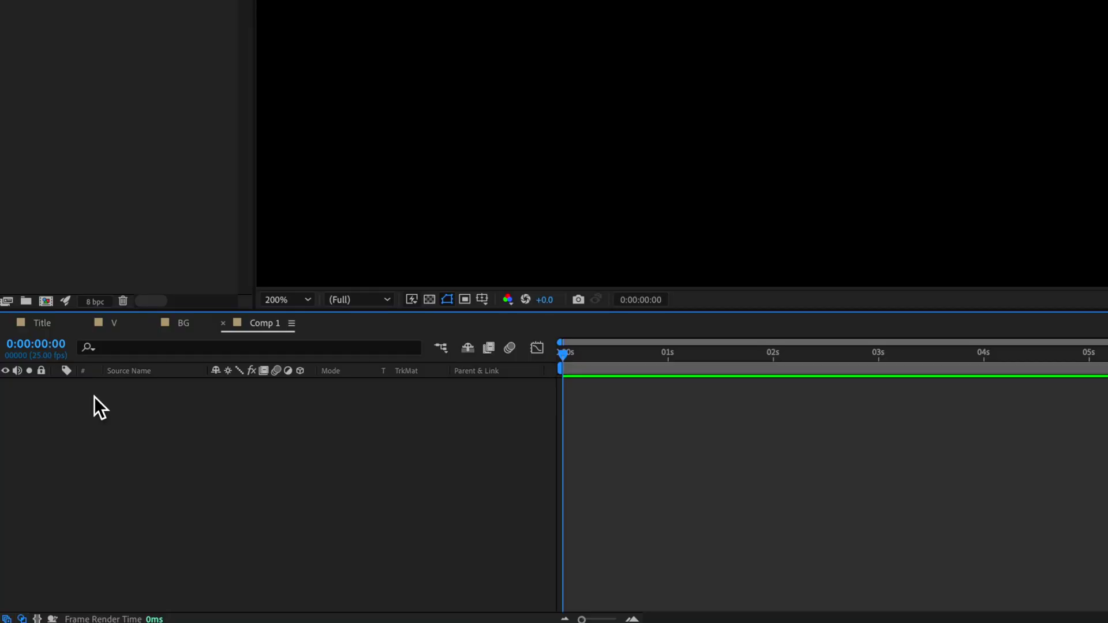
right_click(95, 396)
mouse_move(177, 408)
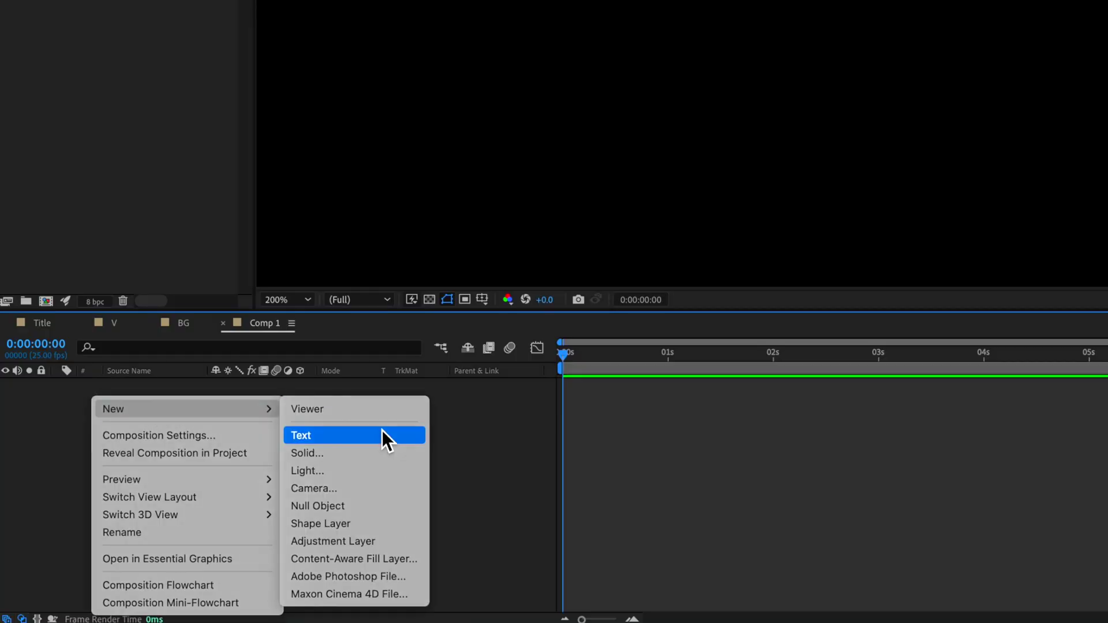
click(356, 435)
text(V)
key(Escape)
key(v)
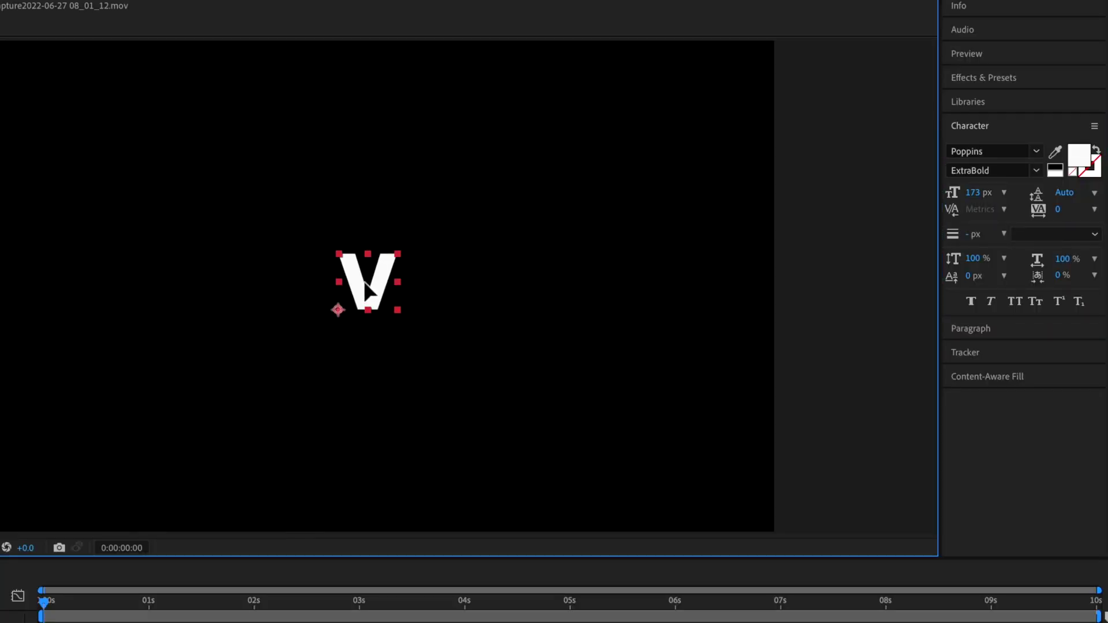
drag(385, 298, 247, 302)
key(ctrl+Home)
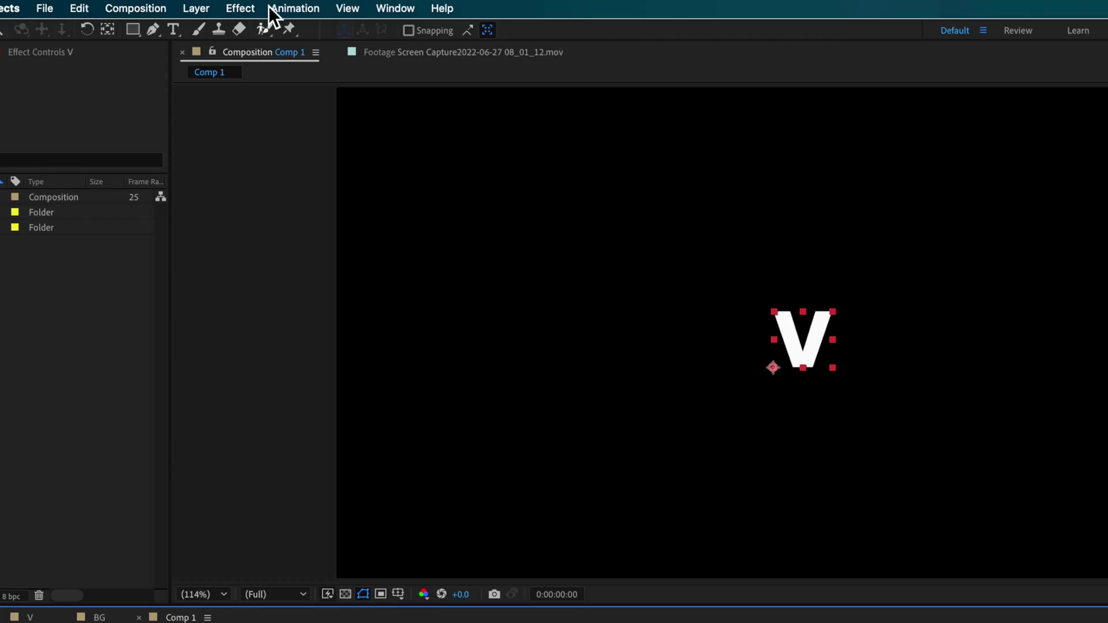
Pre-compose the V text layer into a new composition named V, moving all attributes into it.
click(196, 8)
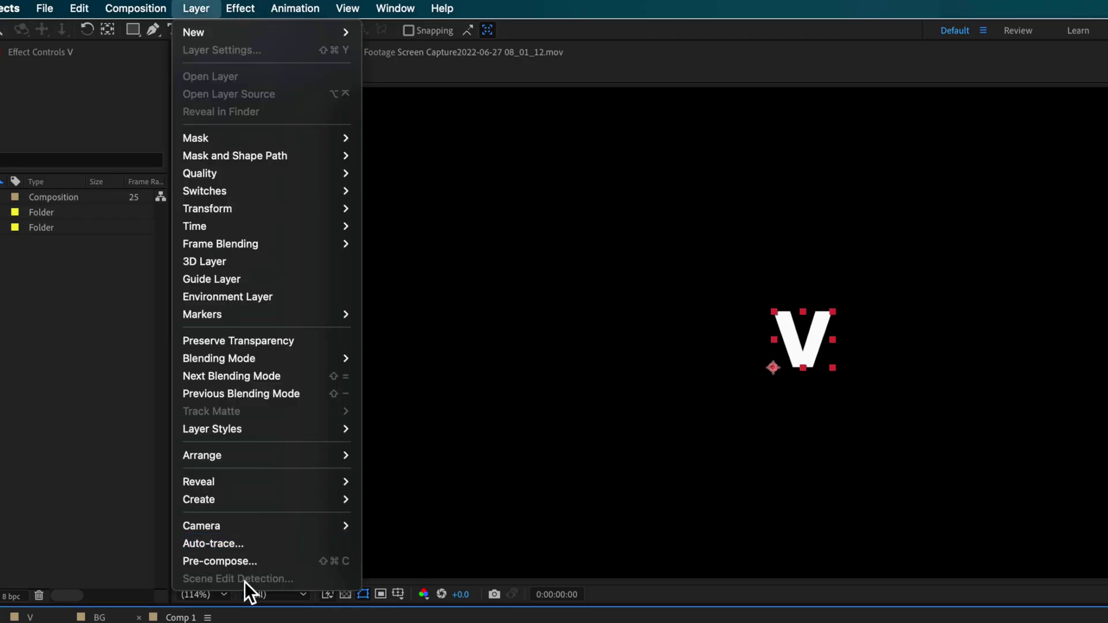
click(241, 565)
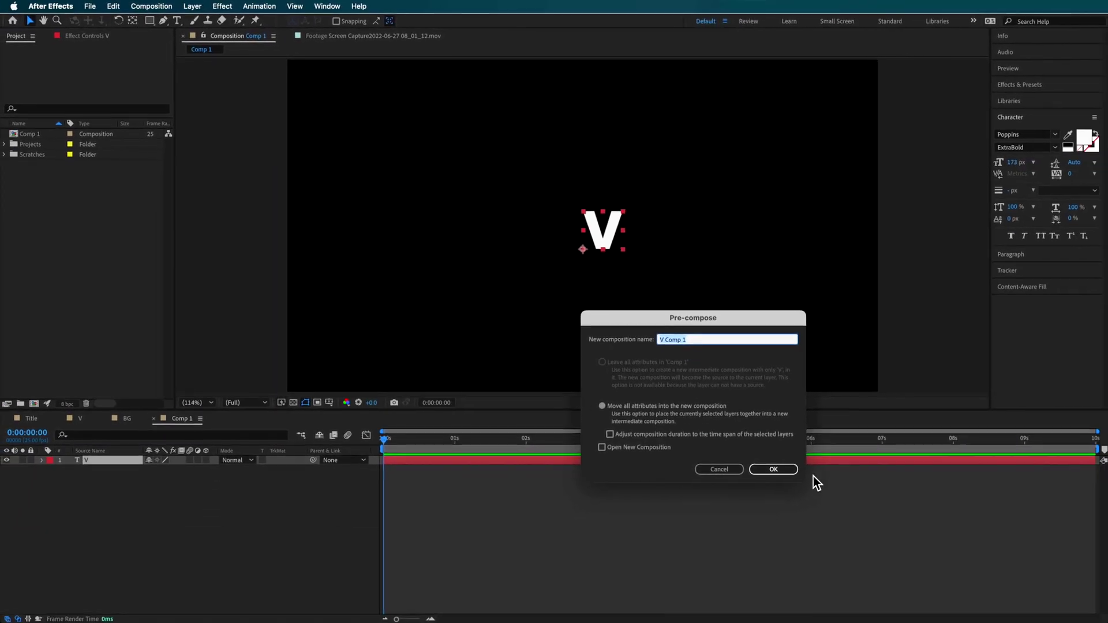
click(782, 471)
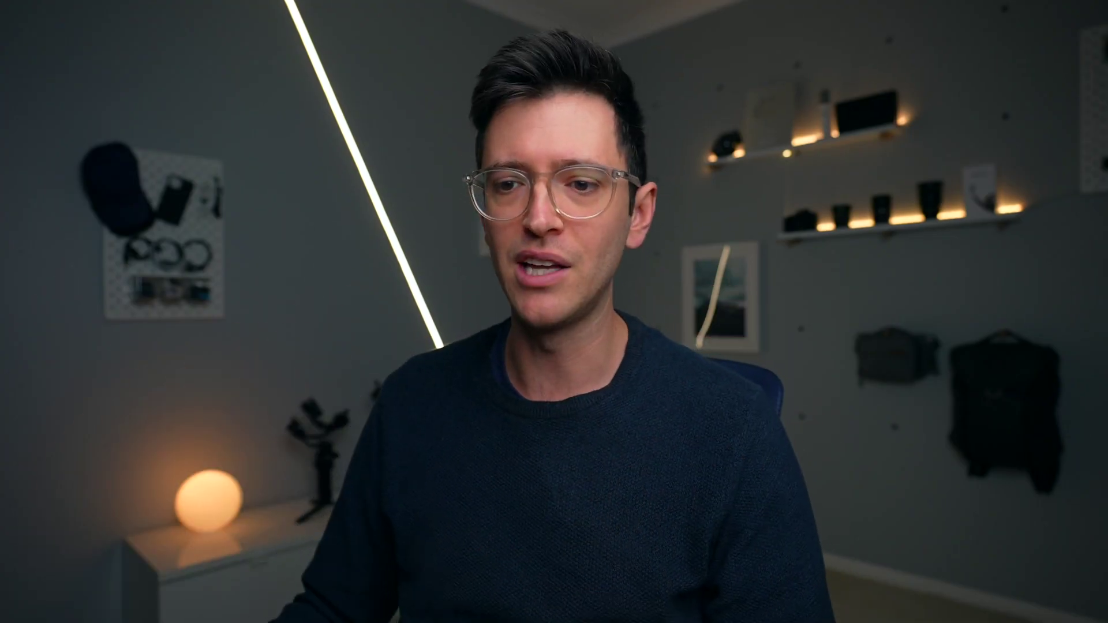
Reduce the V composition's width and height to a small square that closely frames the letter.
right_click(213, 286)
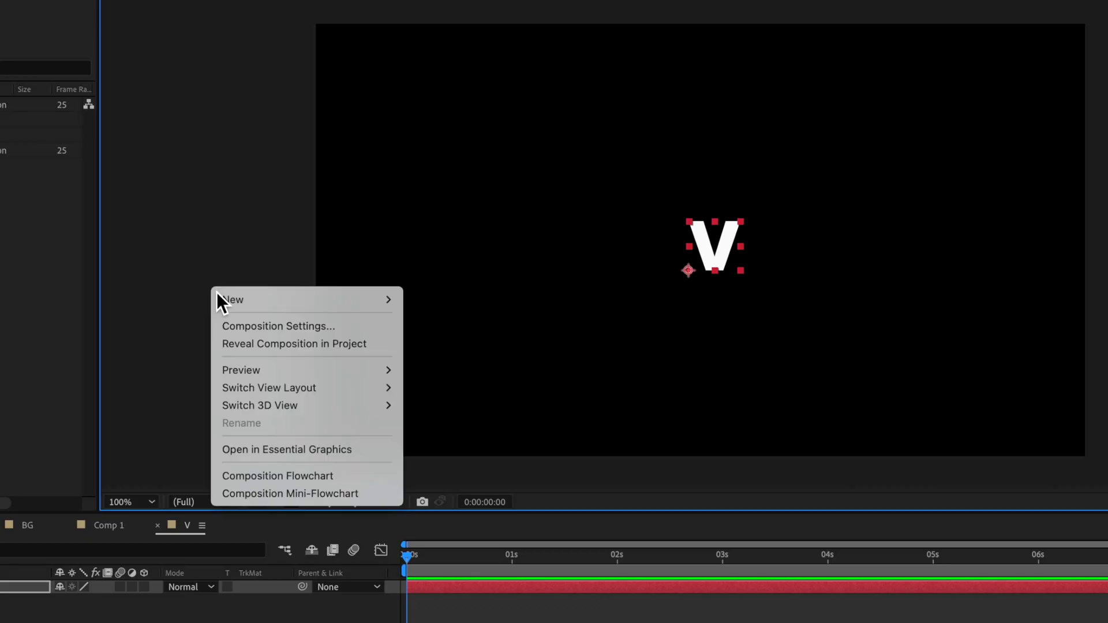
click(271, 328)
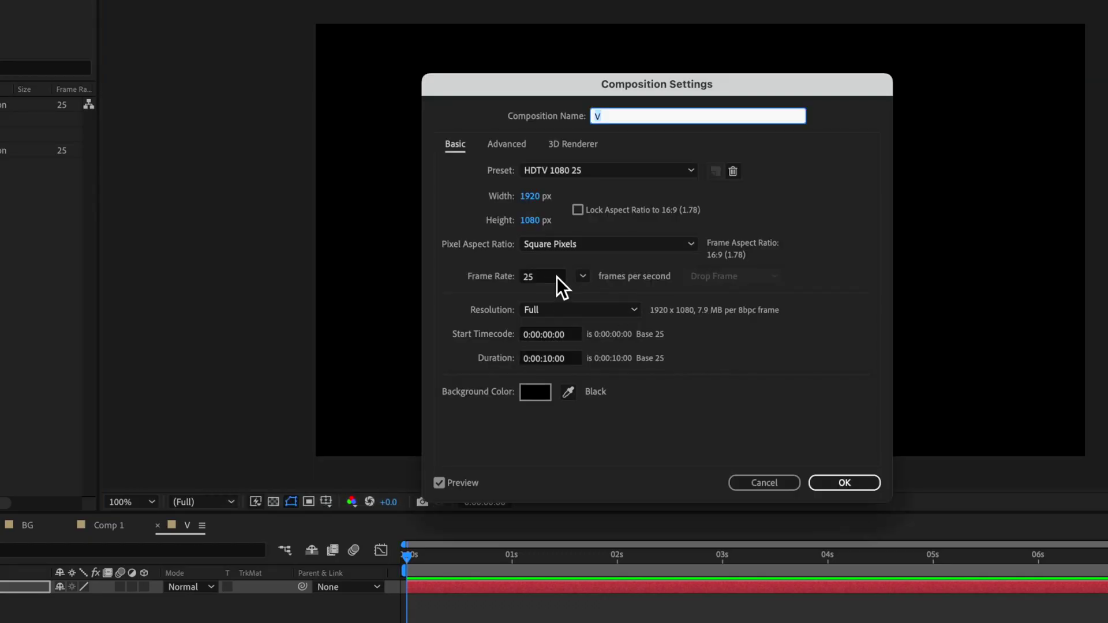
drag(618, 83, 795, 303)
drag(711, 415, 587, 429)
drag(665, 428, 712, 424)
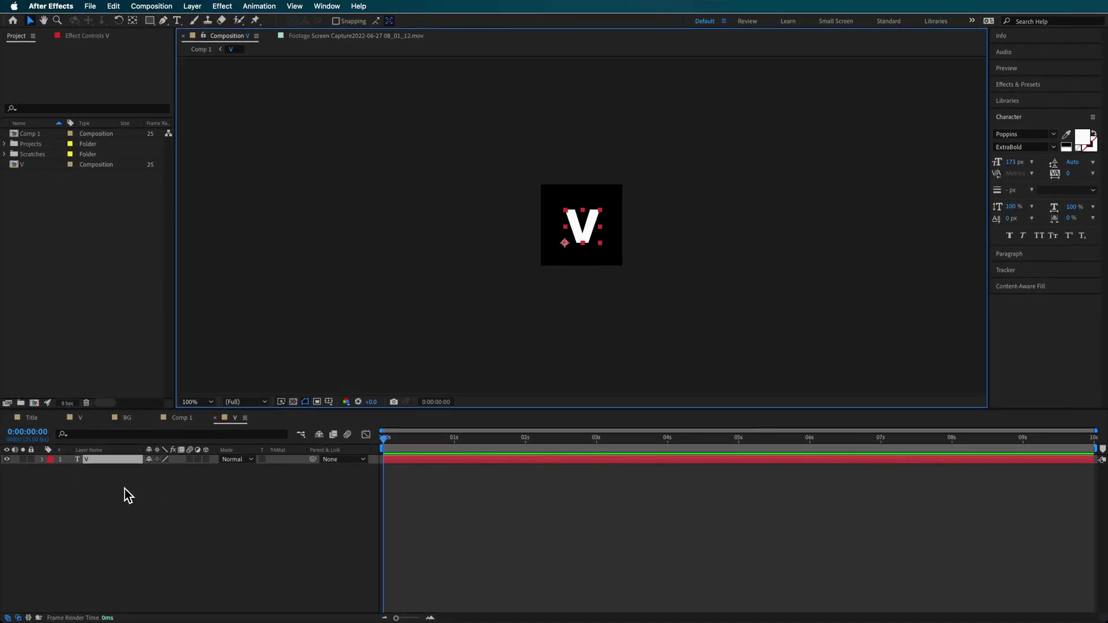
Place 03.jpg from the Scratches folder beneath the V text layer and scale the texture down towards the composition's size.
click(5, 154)
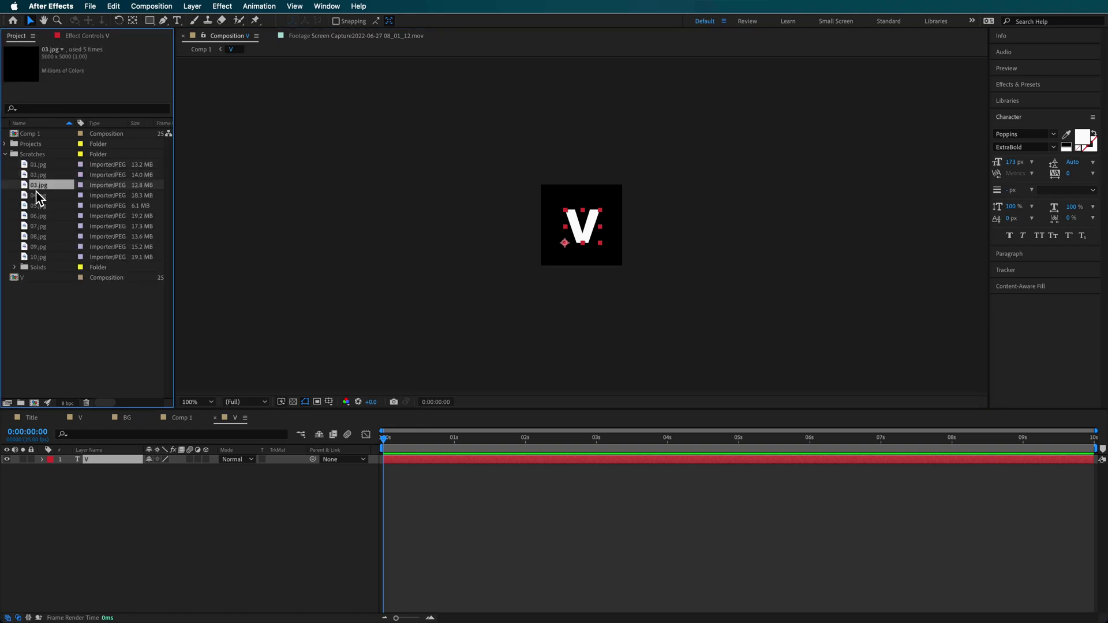
drag(128, 284, 115, 517)
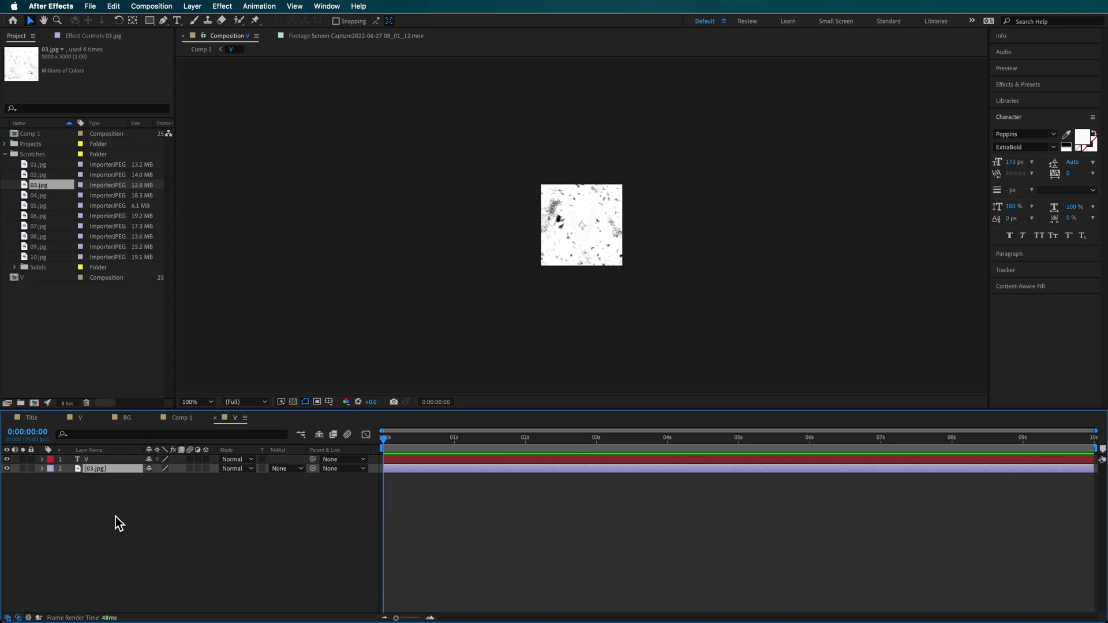
key(comma)
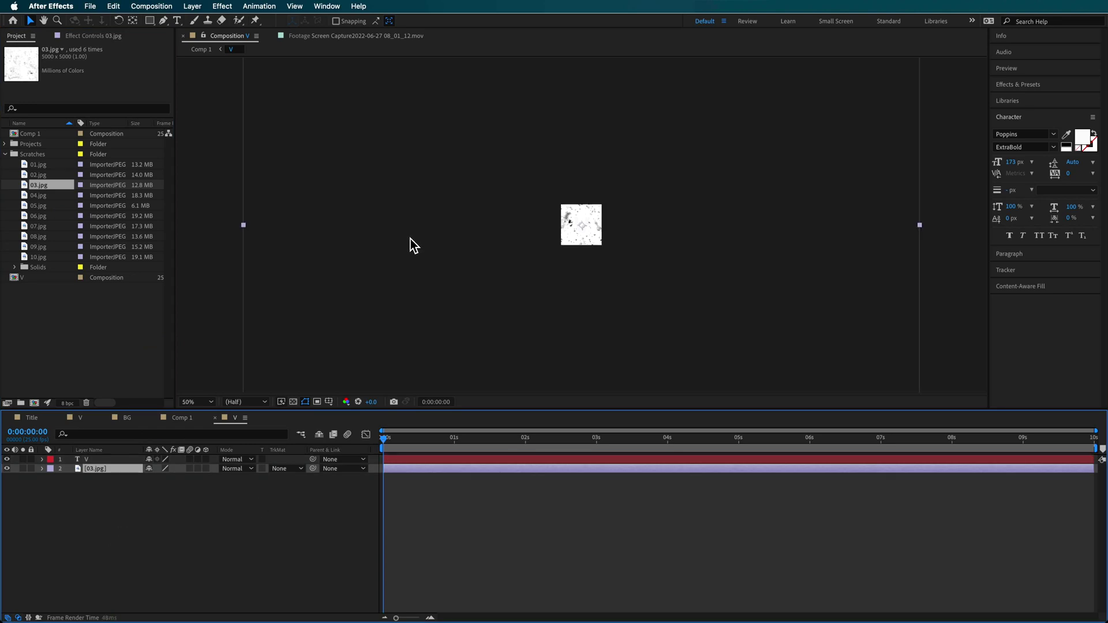
drag(242, 228, 510, 230)
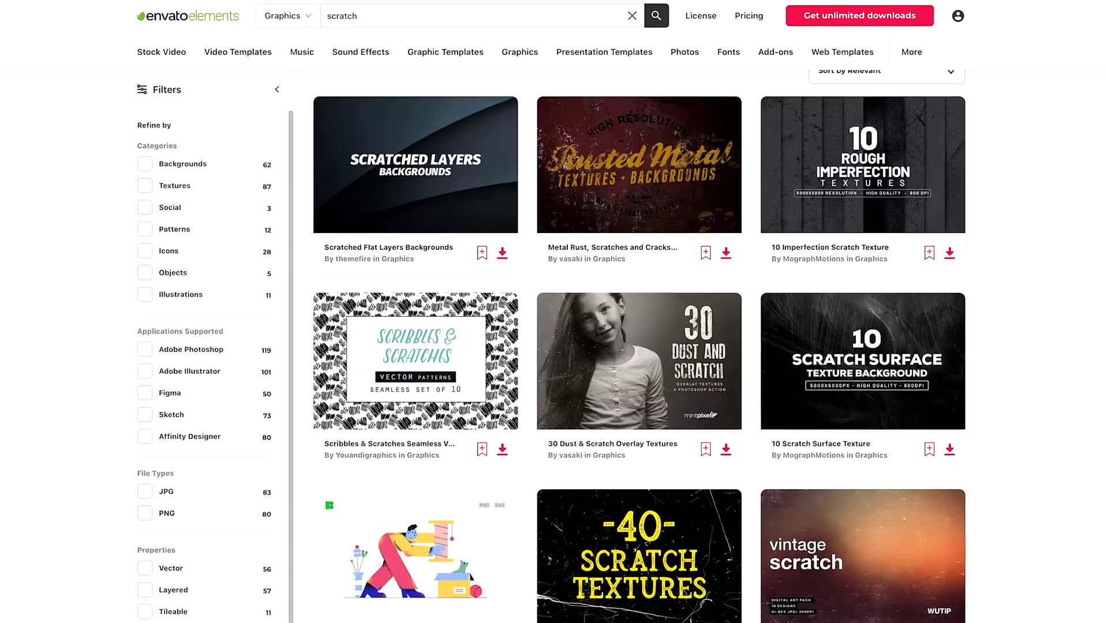
Browse the Envato Elements graphics results for "scratch" to examine the available scratch textures.
scroll(638, 346, down, 2)
scroll(638, 347, down, 3)
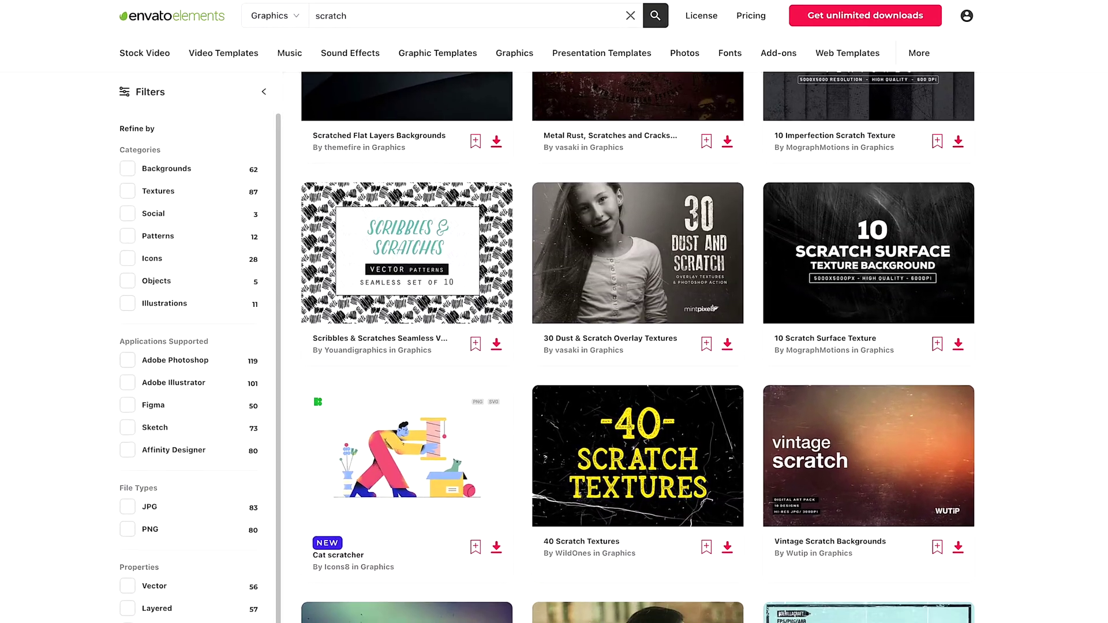
scroll(638, 346, down, 2)
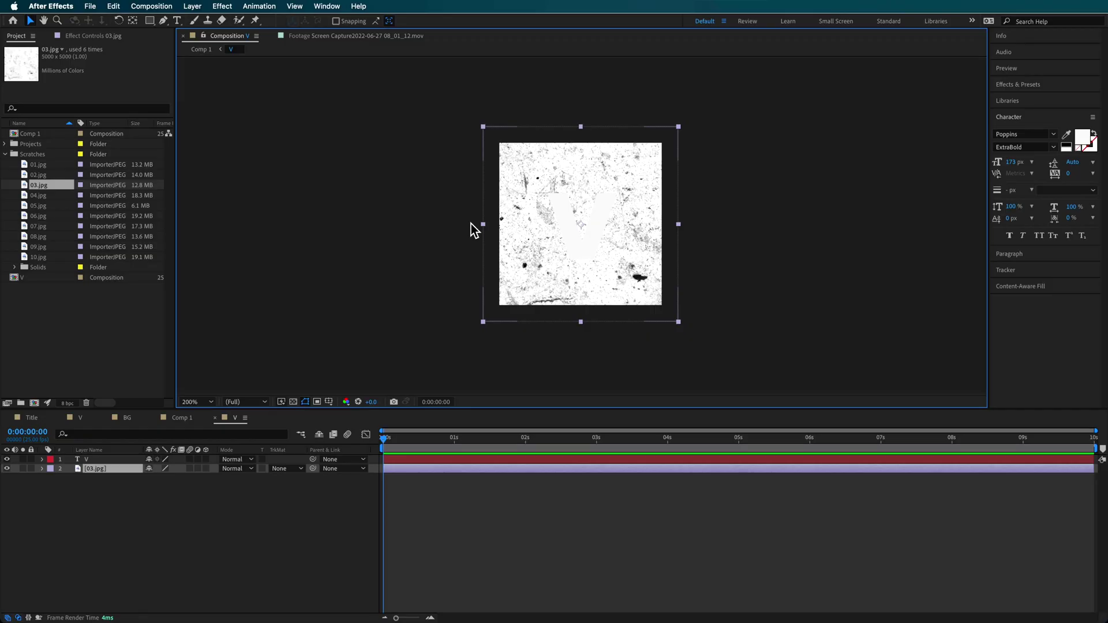
Enlarge the 03.jpg layer slightly and pre-compose it as 03.jpg Comp 1, leaving all attributes in V.
drag(486, 224, 456, 228)
click(184, 9)
mouse_move(217, 8)
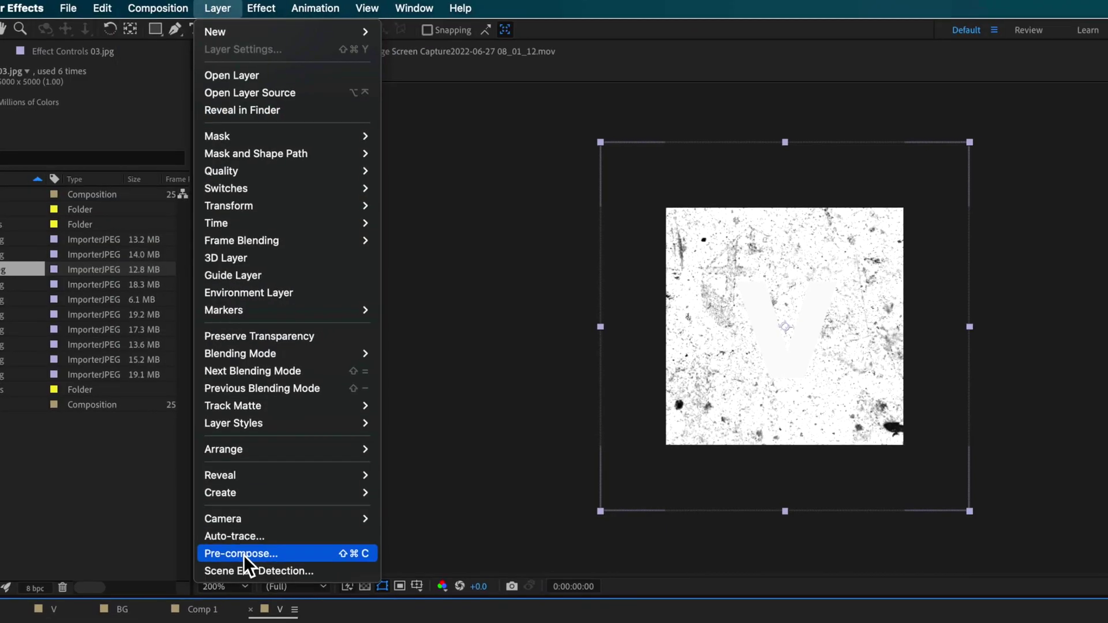
click(243, 555)
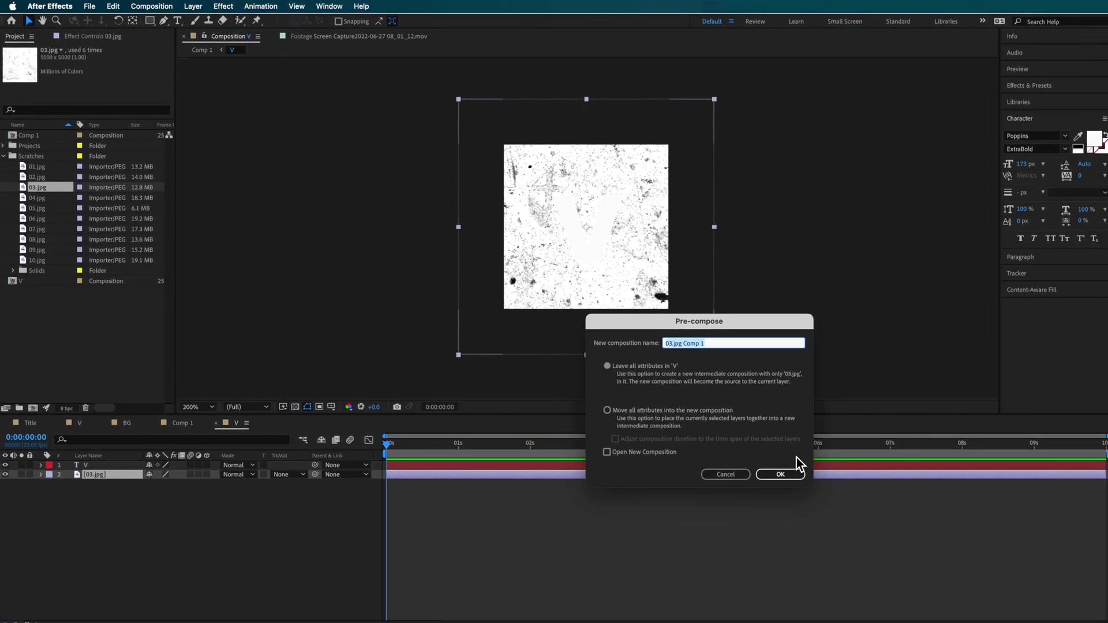
click(790, 471)
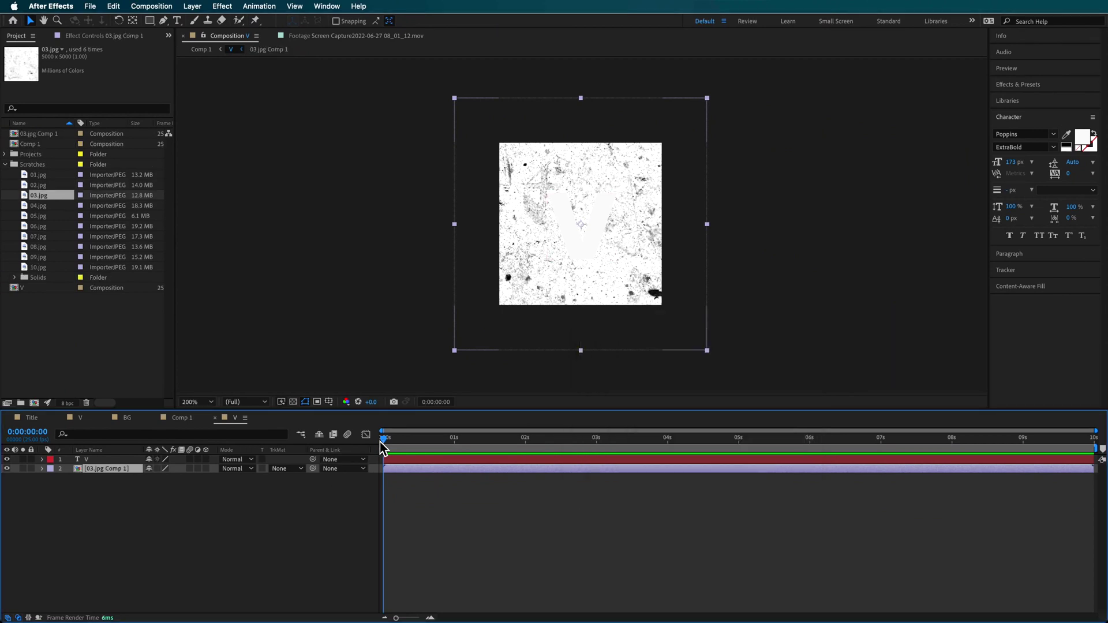
Inside 03.jpg Comp 1, add the expression wiggle(3,1000) to the 03.jpg layer's Position.
double_click(99, 469)
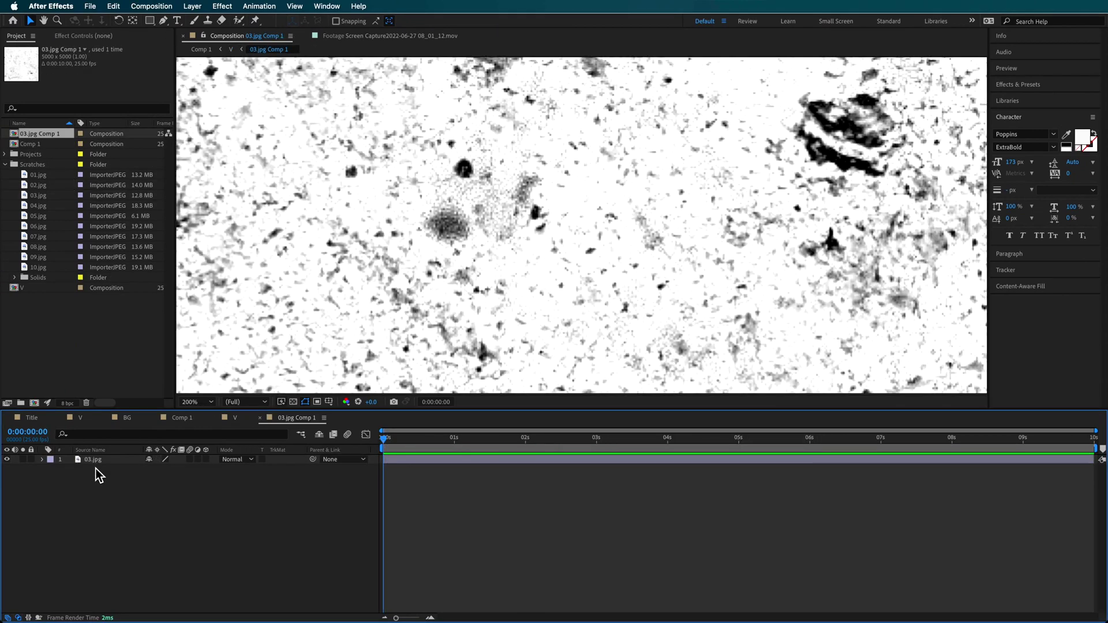
scroll(452, 279, down, 4)
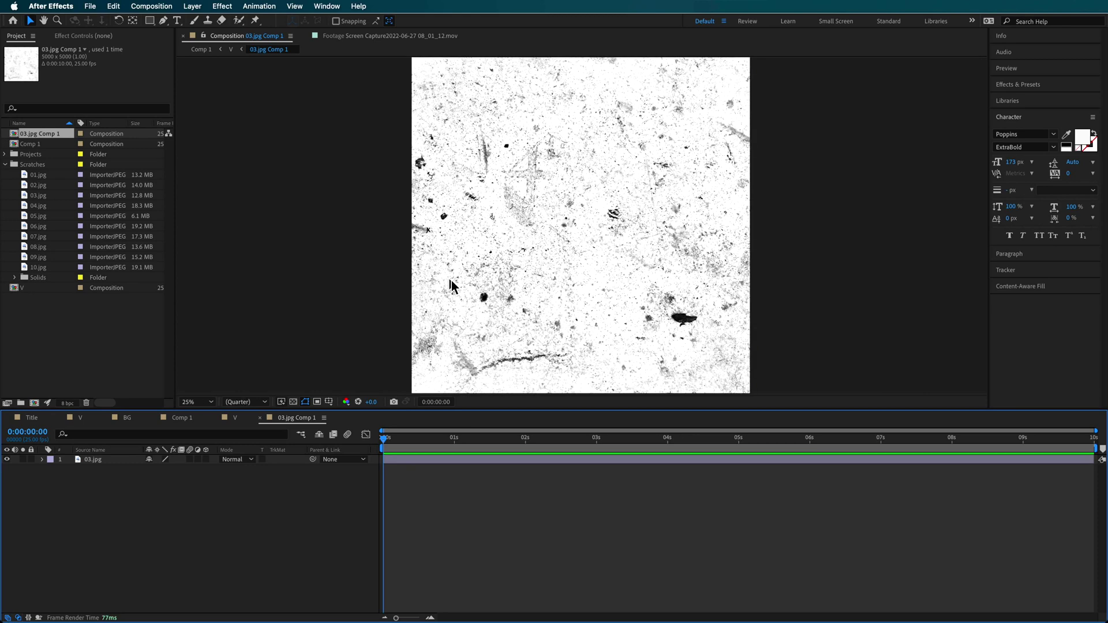
click(519, 260)
key(comma)
key(comma)
key(comma)
key(comma)
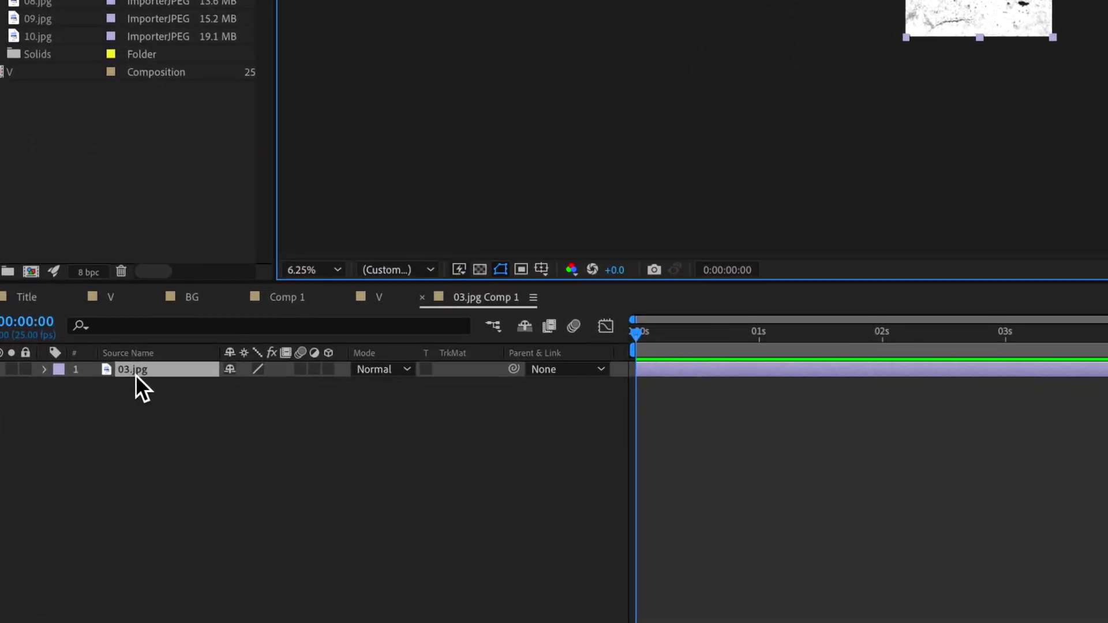
key(p)
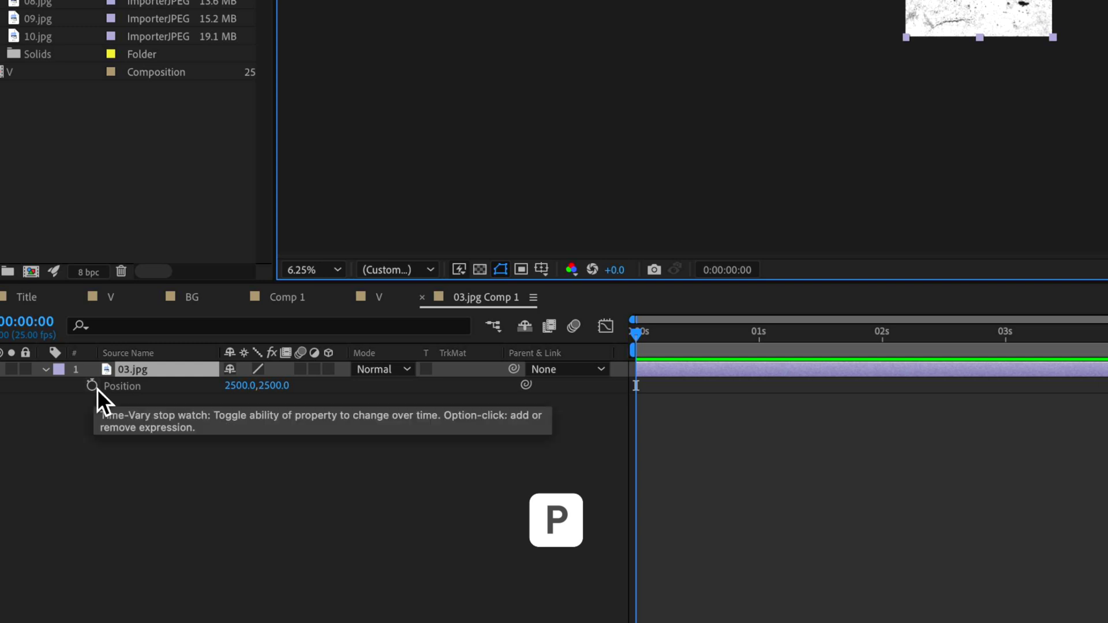
alt+click(92, 385)
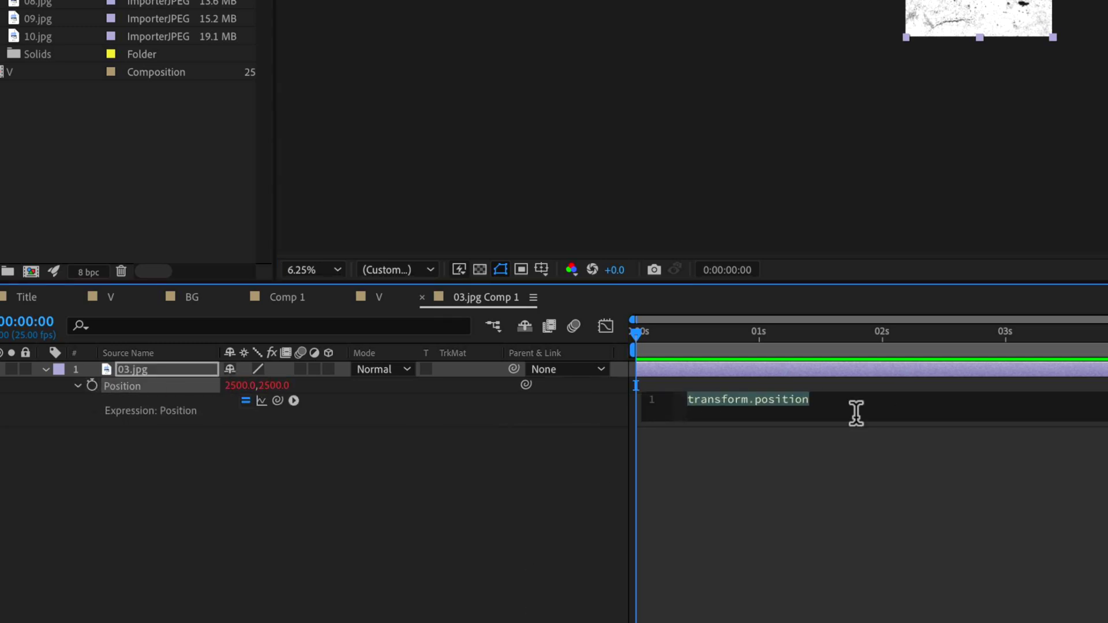
text(wiggle(3,1000))
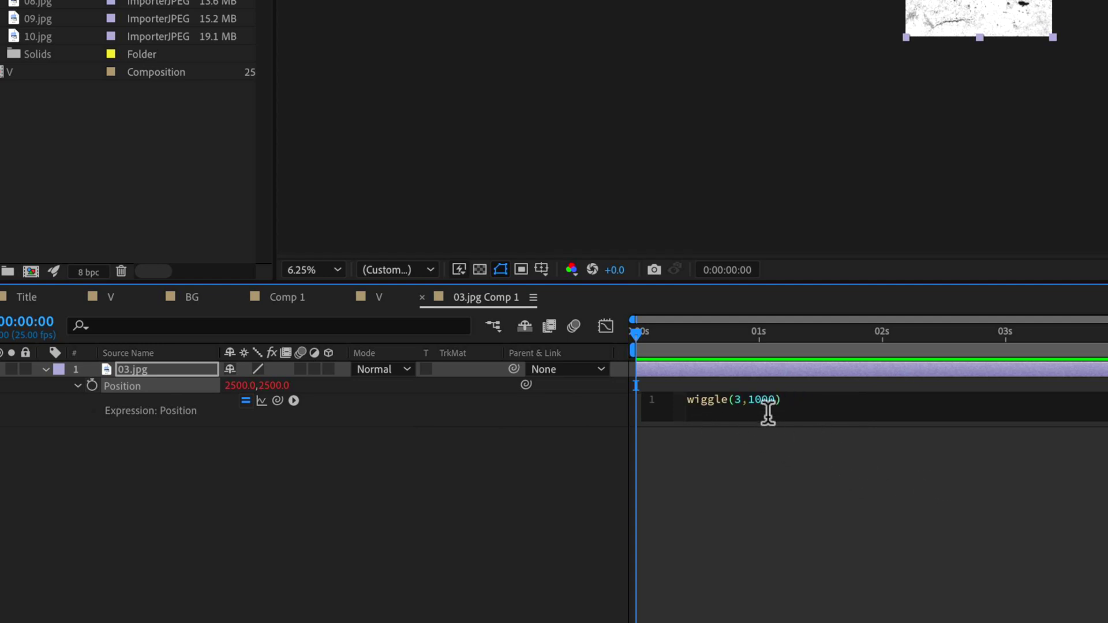
click(722, 473)
Preview the wiggle motion and scale up the 03.jpg layer so it covers the whole frame as it moves.
drag(684, 337, 634, 331)
key(space)
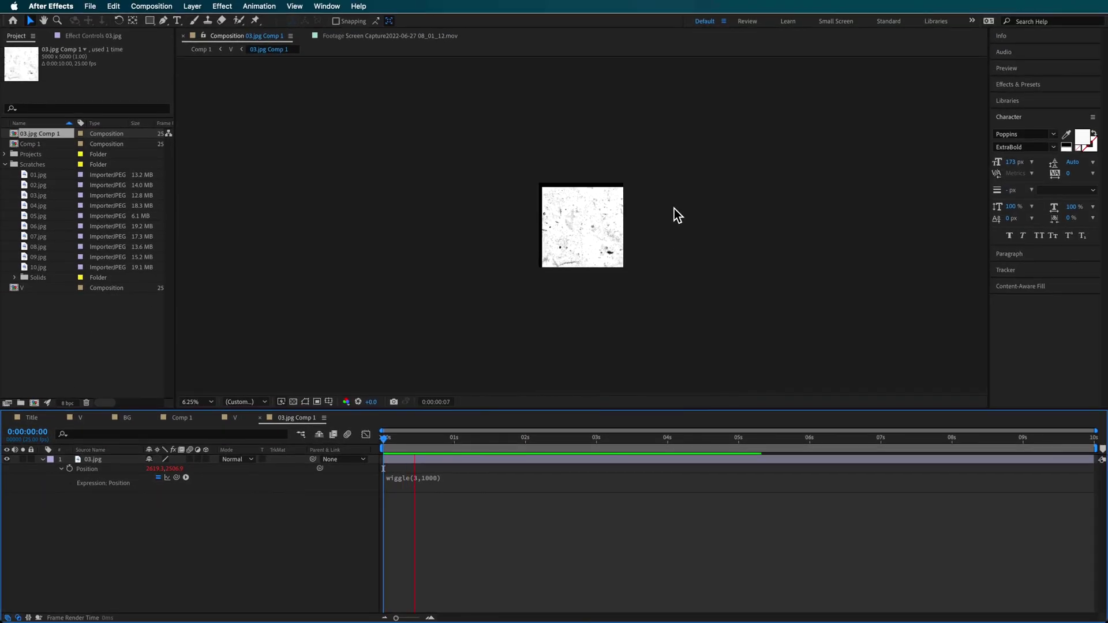
click(577, 254)
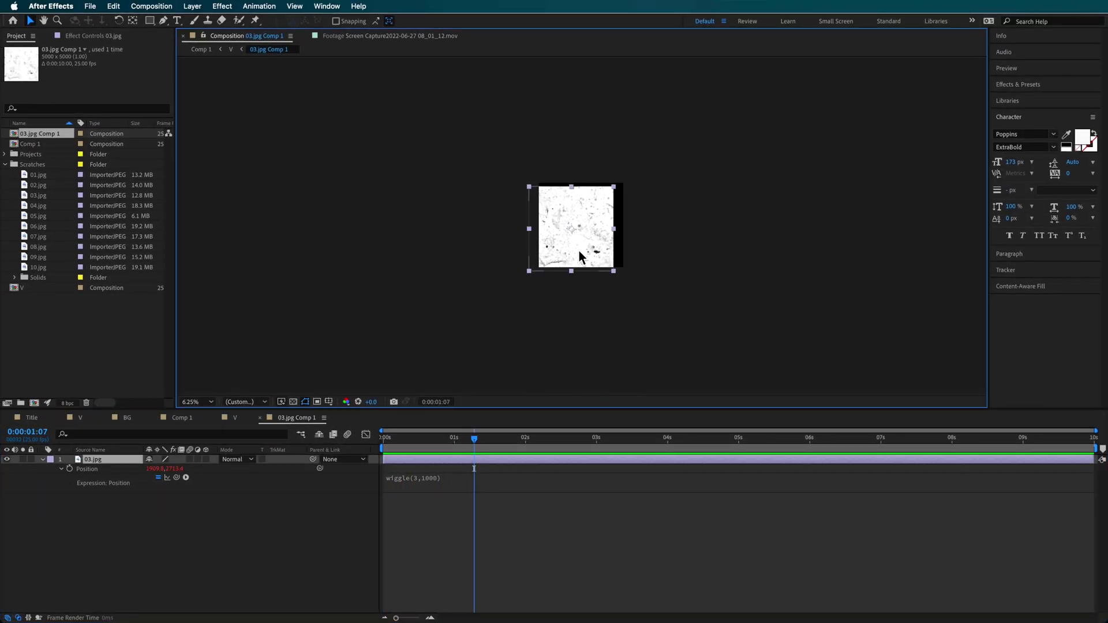
drag(613, 268, 632, 290)
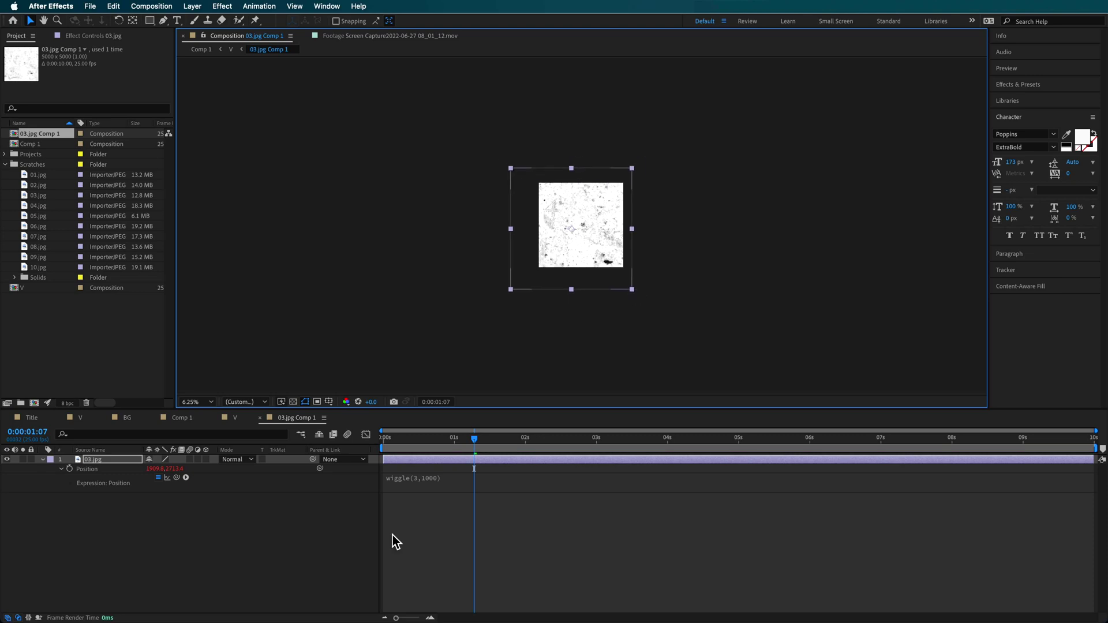
click(510, 512)
drag(471, 438, 438, 456)
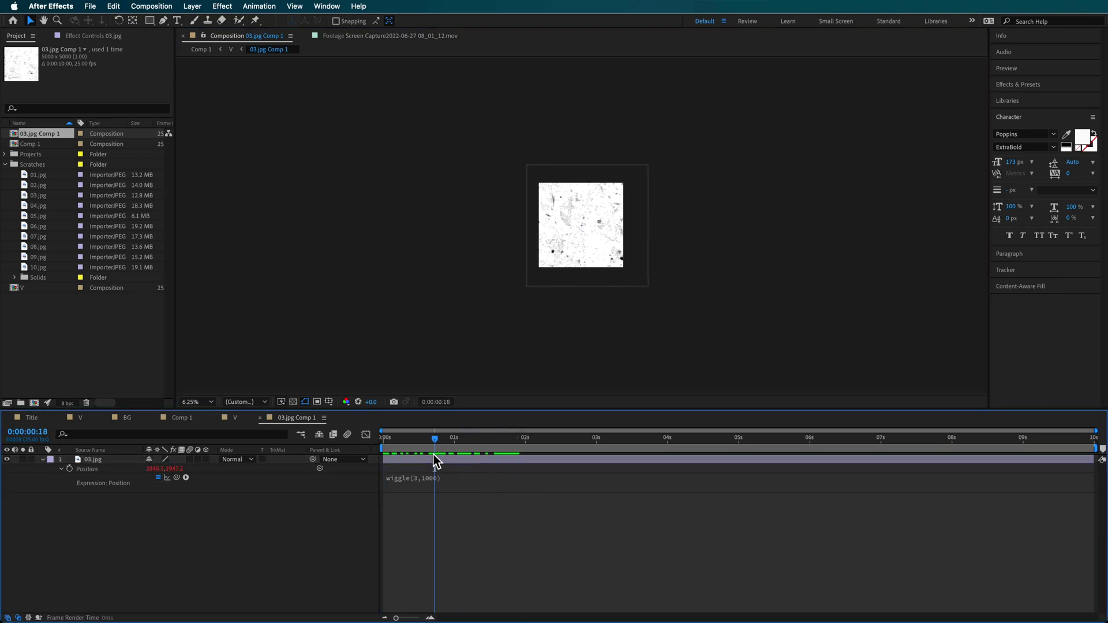
Duplicate the 03.jpg layer, shift the copy to start at about 1 second, and trim the original to end just after that point.
click(109, 460)
key(ctrl+d)
drag(413, 459, 469, 456)
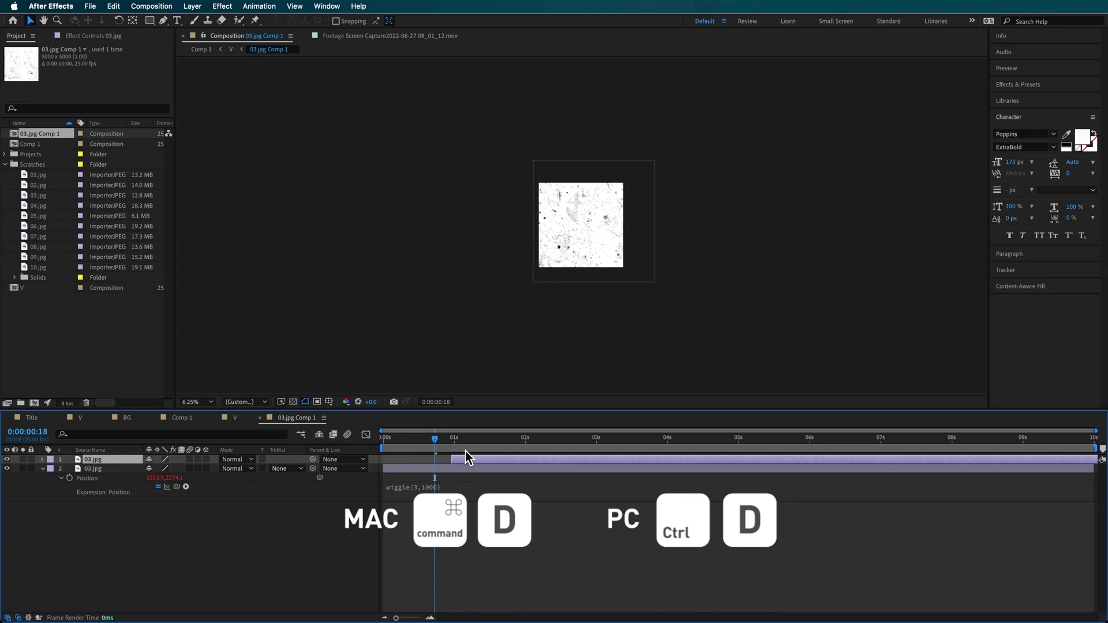
click(462, 446)
click(473, 468)
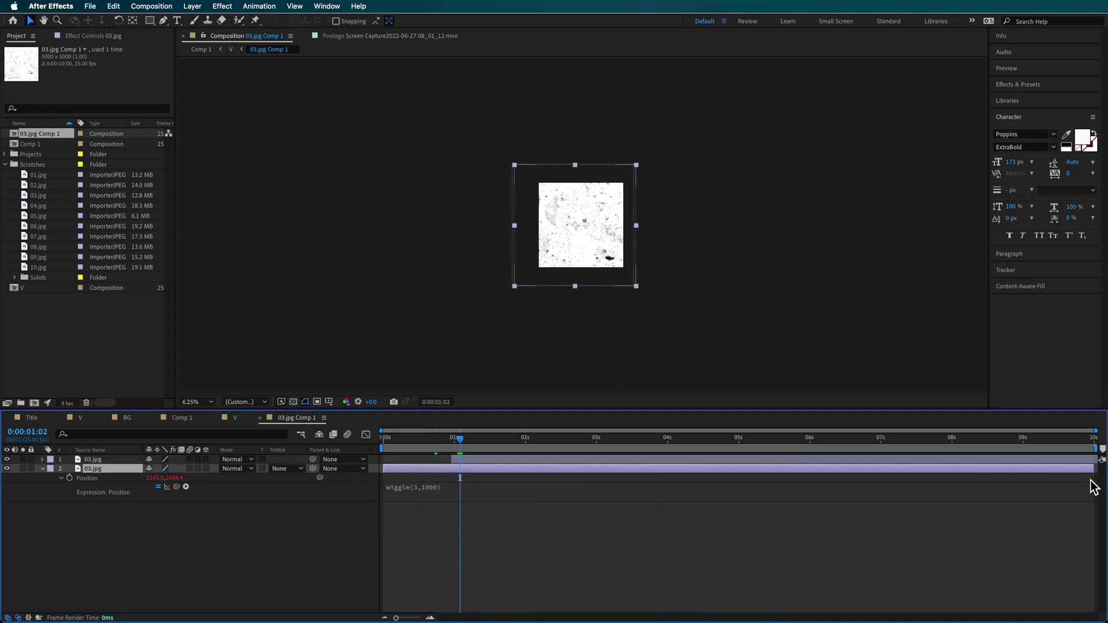
drag(1095, 472, 516, 493)
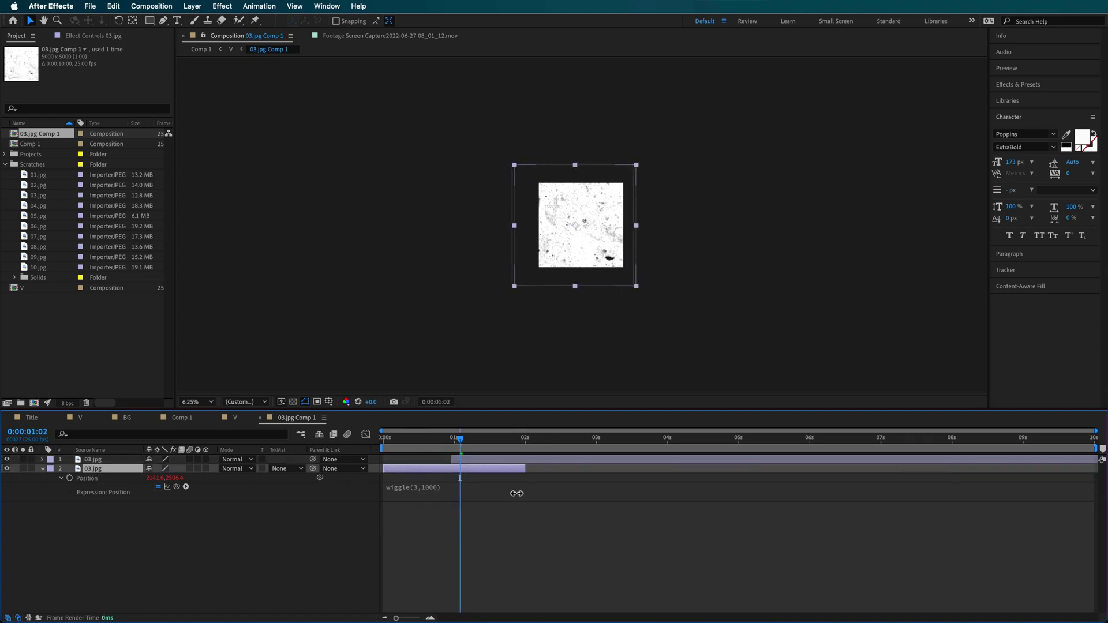
Replace the source of the upper 03.jpg layer with 07.jpg from the Scratches folder and return to near the timeline's start.
click(583, 461)
key(space)
click(43, 218)
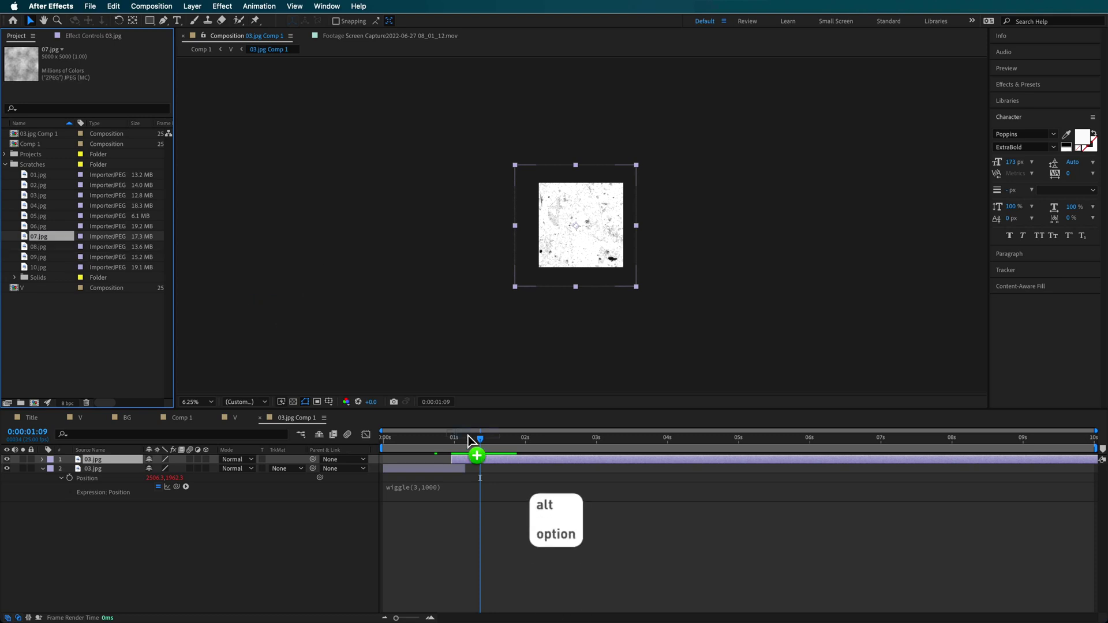
drag(489, 462, 390, 447)
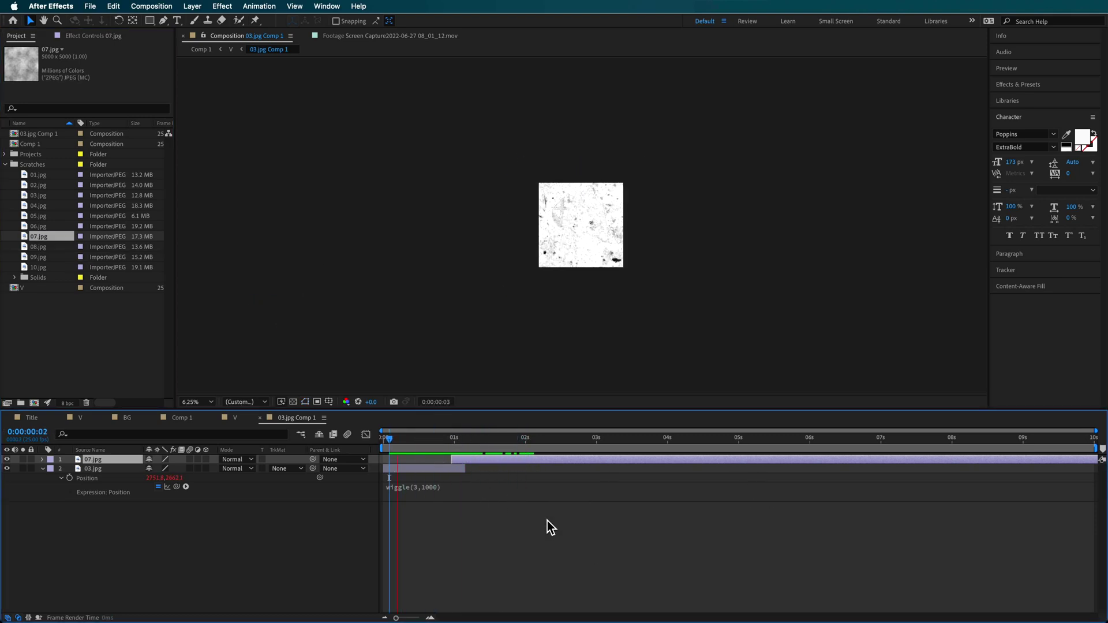
Shift the 07.jpg layer to start slightly earlier and preview the texture change from the beginning.
key(space)
drag(451, 460, 428, 460)
key(Home)
key(space)
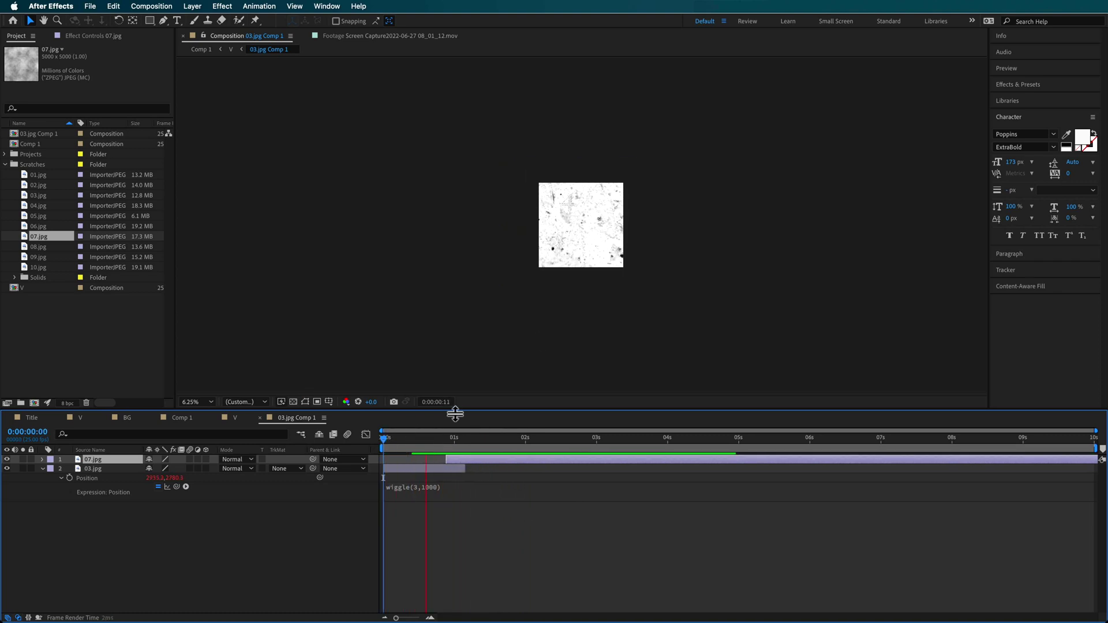
Stop the preview and add an adjustment layer with Posterize Time at 4 fps and Brightness & Contrast at -150 and 100.
key(space)
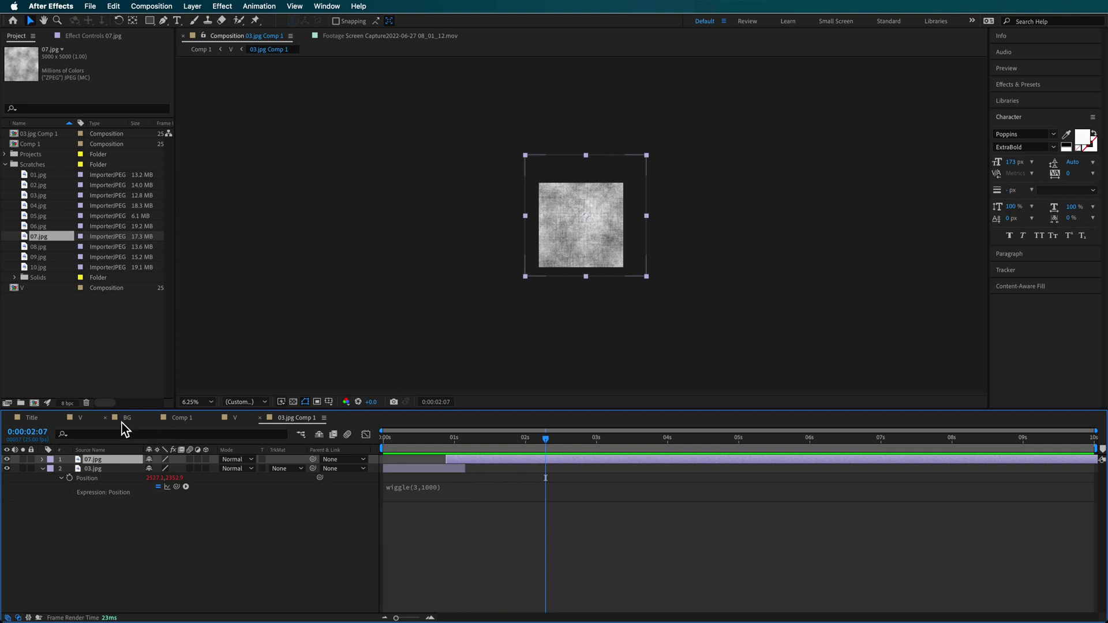
click(142, 517)
right_click(124, 517)
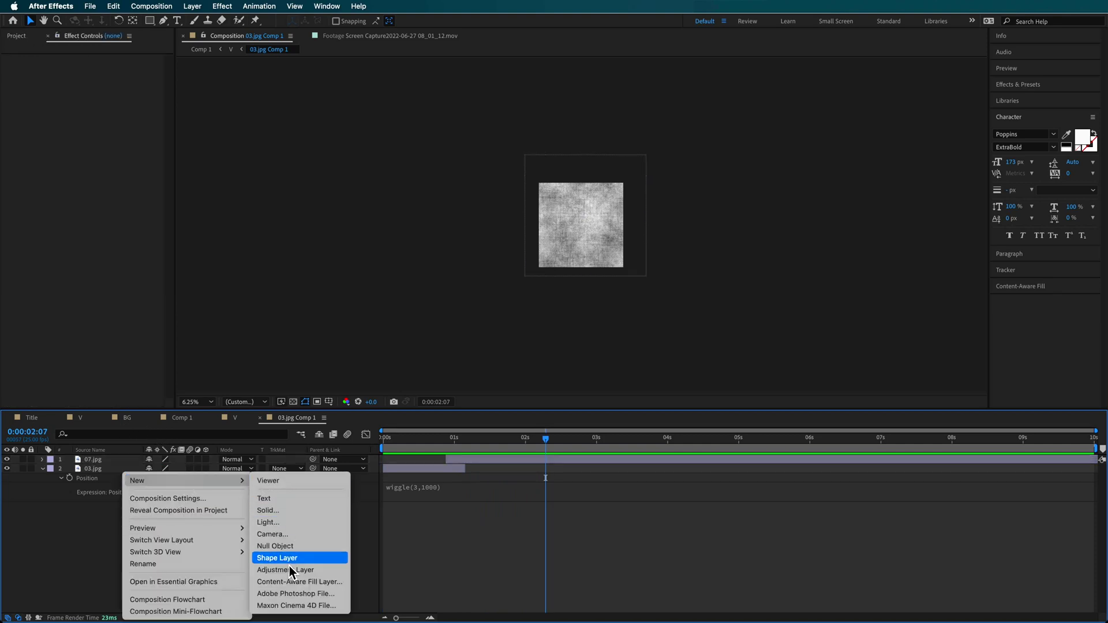
click(288, 570)
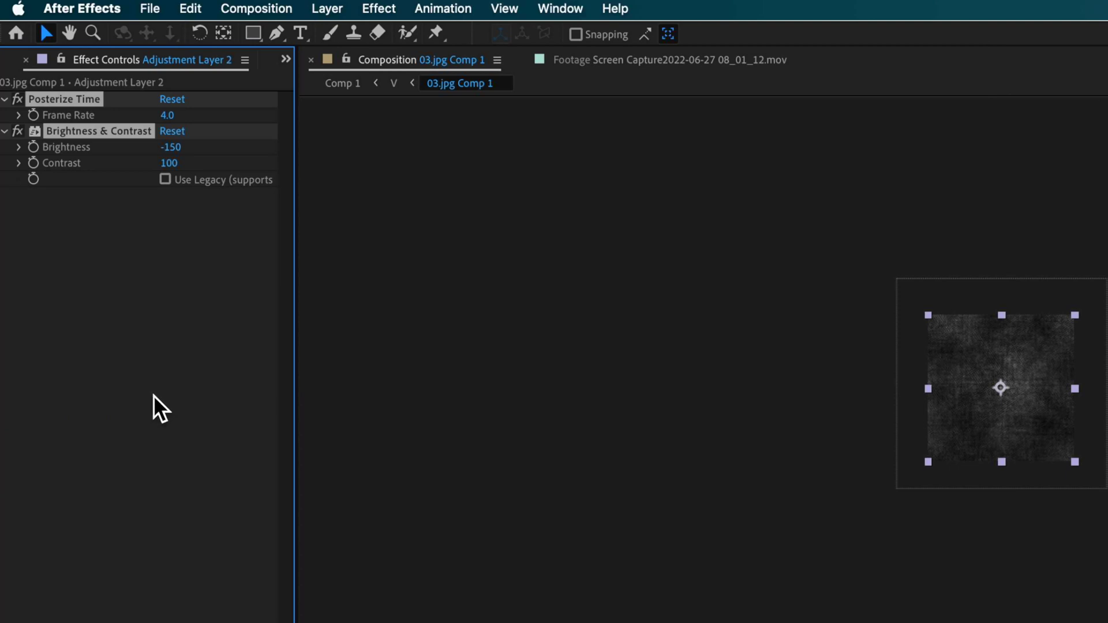
click(153, 396)
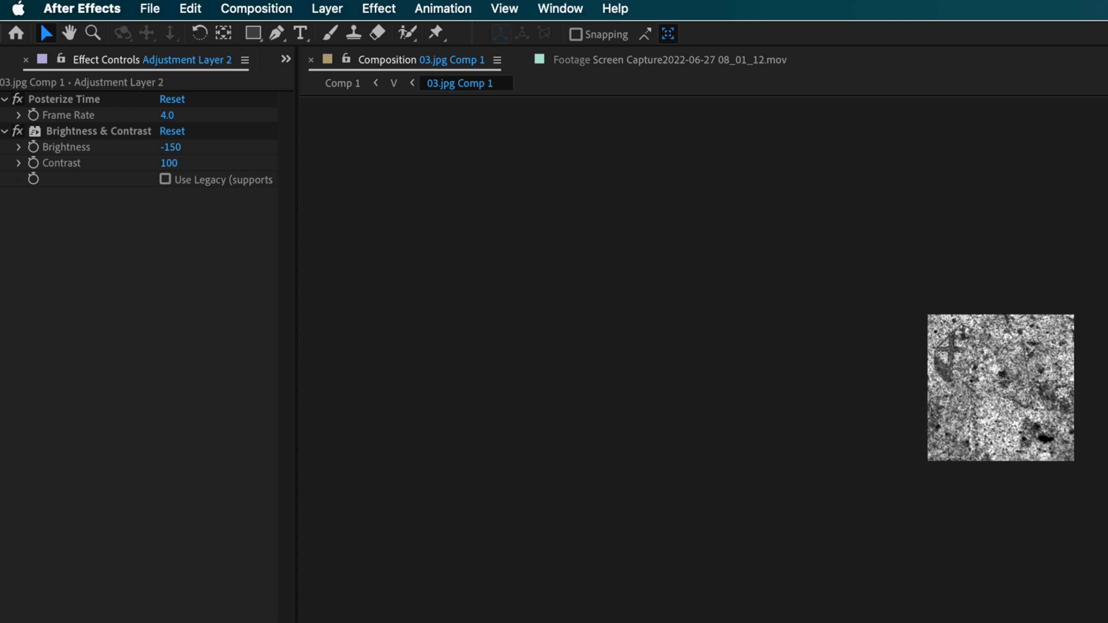
click(85, 98)
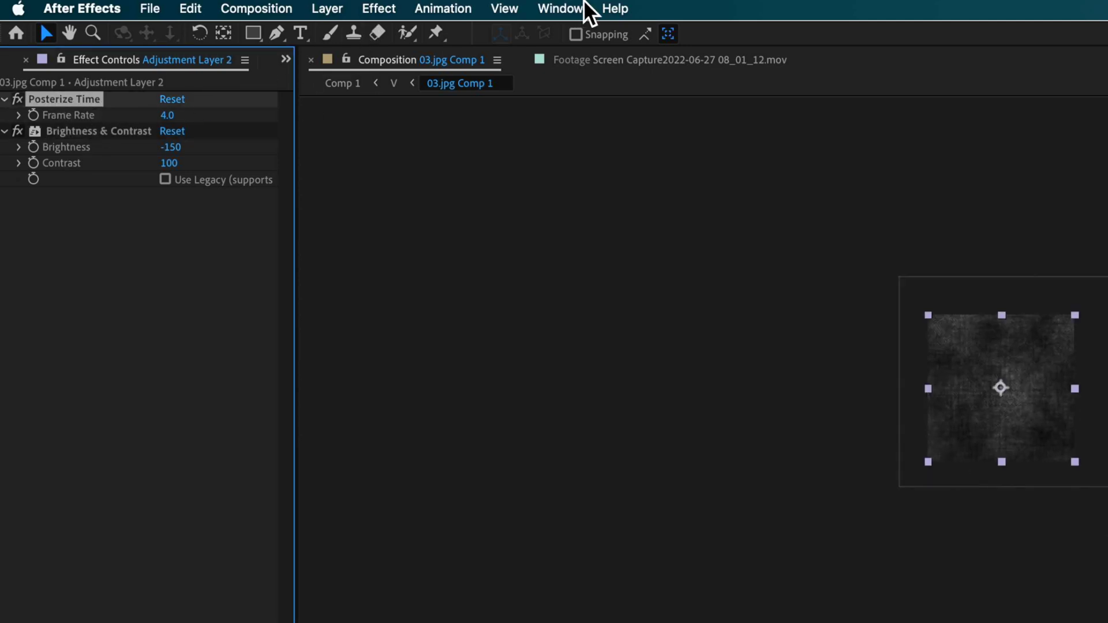
click(615, 9)
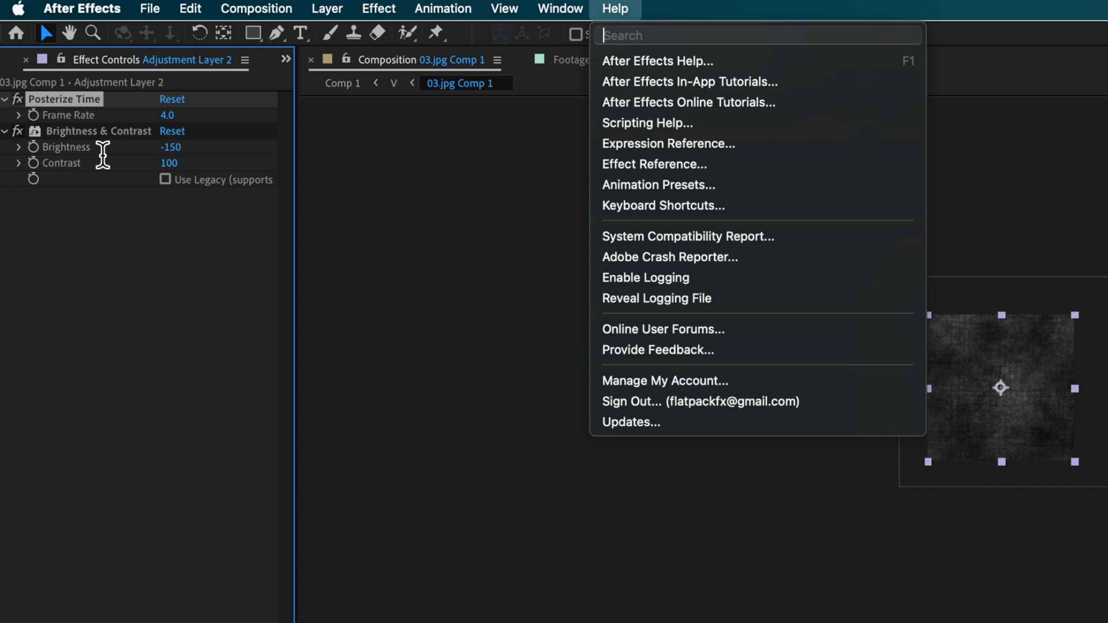
click(120, 179)
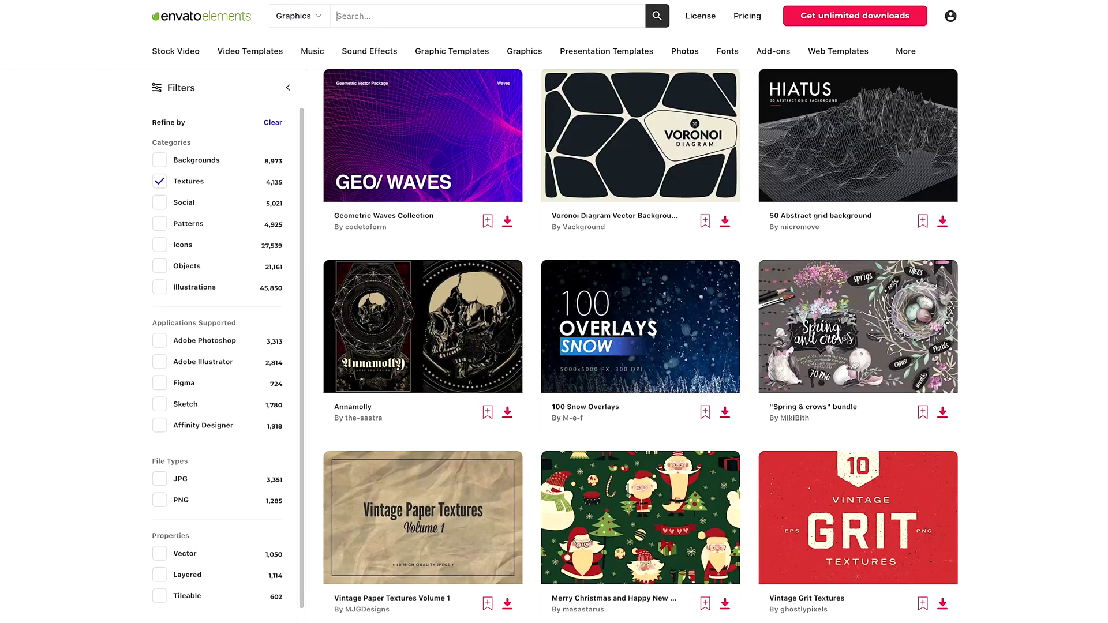
Switch to Envato Elements and look through its texture graphics and its video templates.
scroll(634, 346, down, 3)
scroll(635, 347, down, 4)
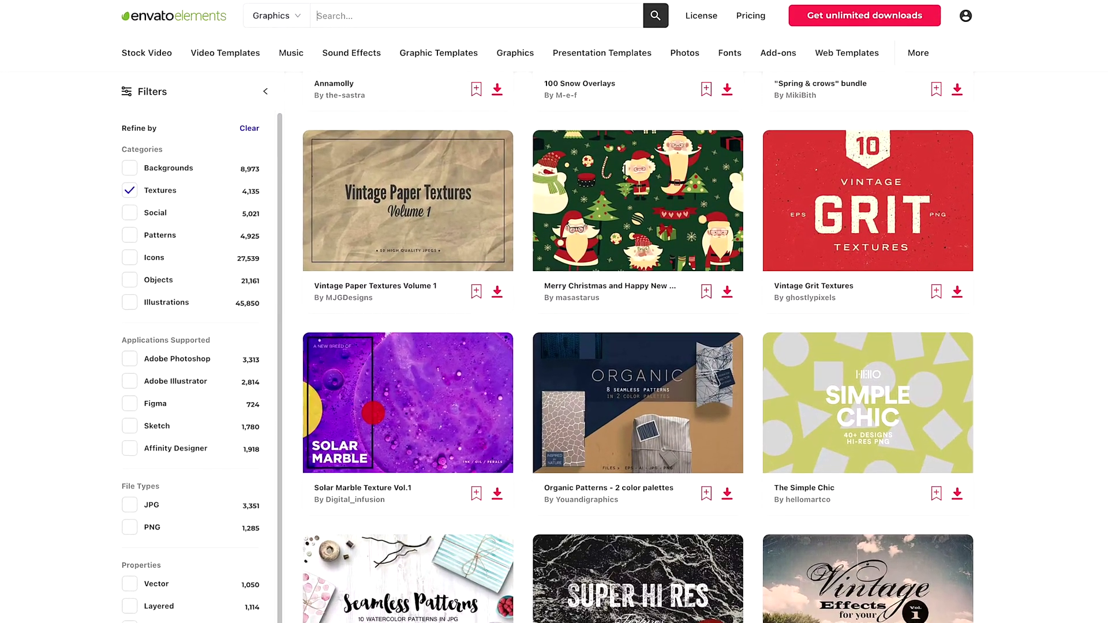
scroll(691, 252, down, 3)
scroll(635, 346, down, 5)
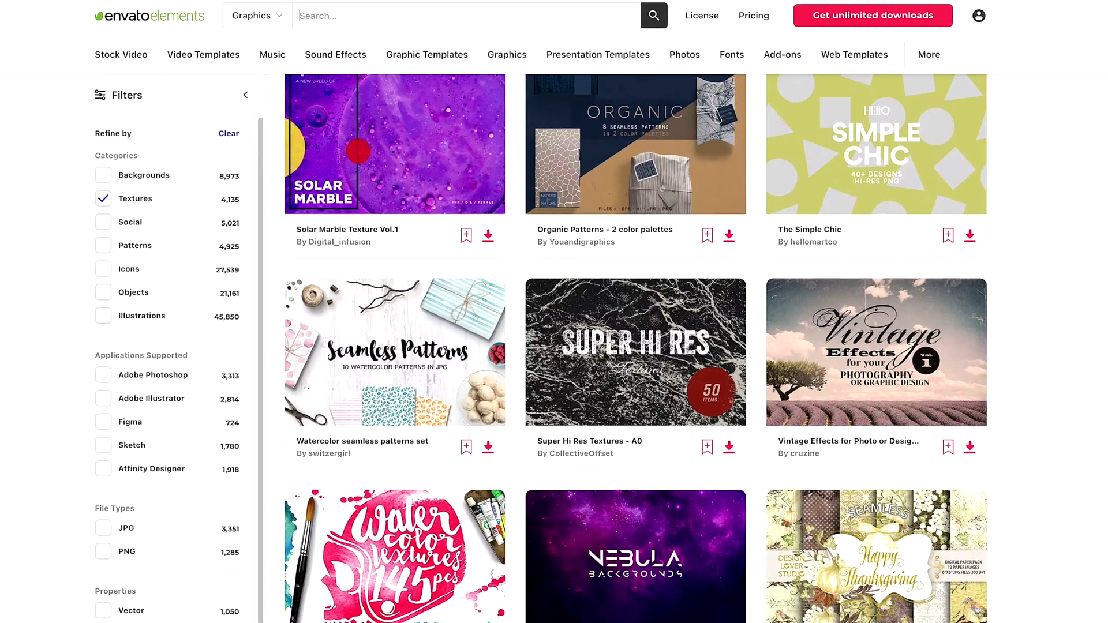
scroll(635, 346, down, 3)
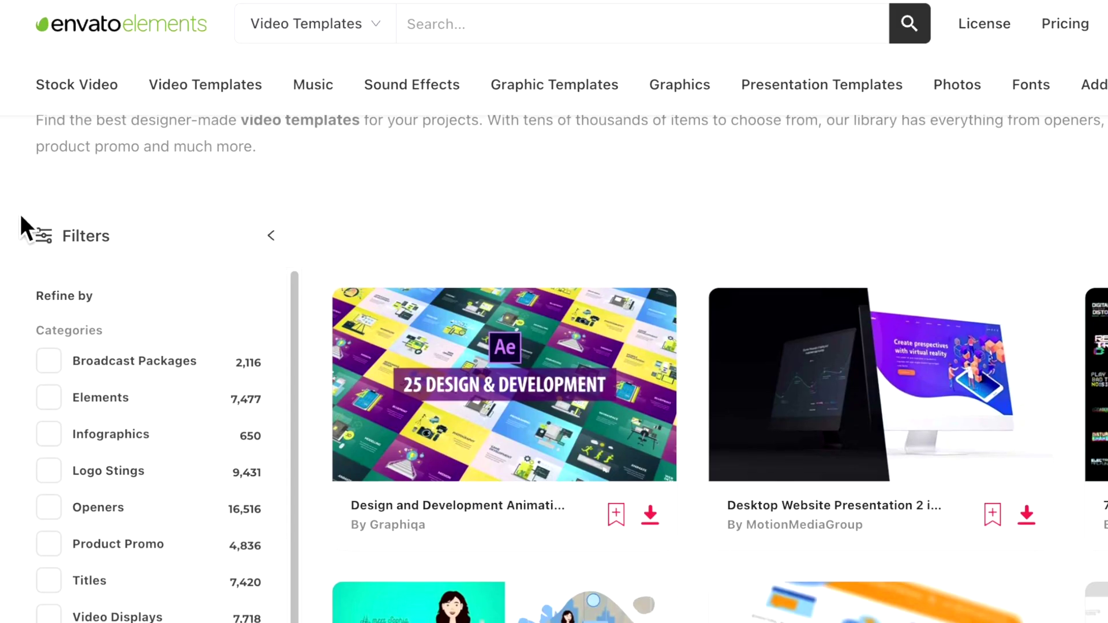
mouse_move(405, 107)
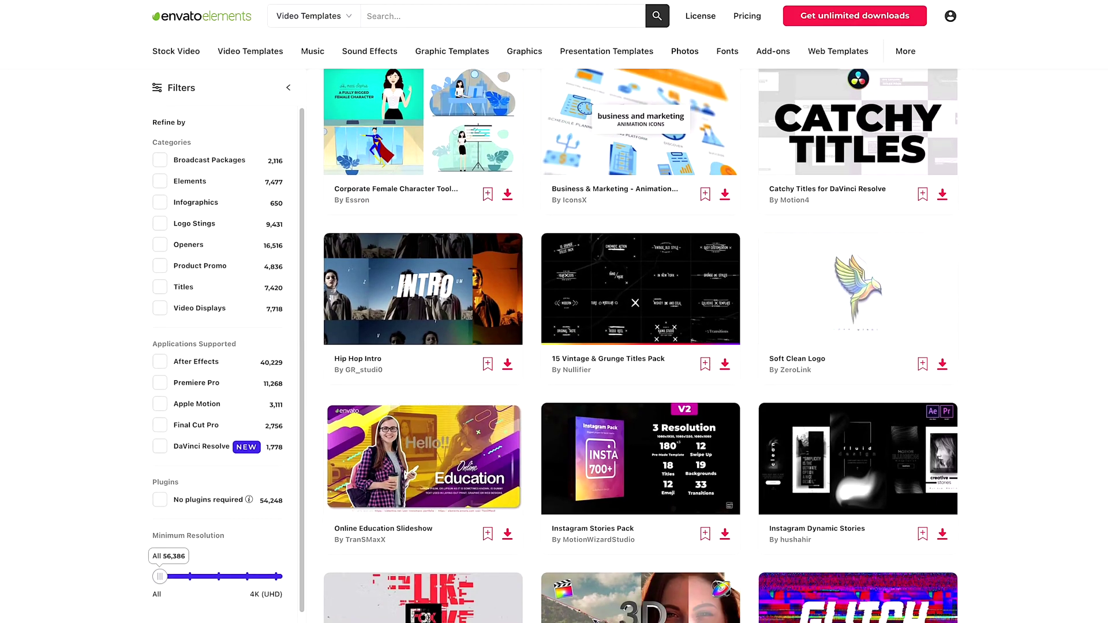
scroll(593, 406, down, 5)
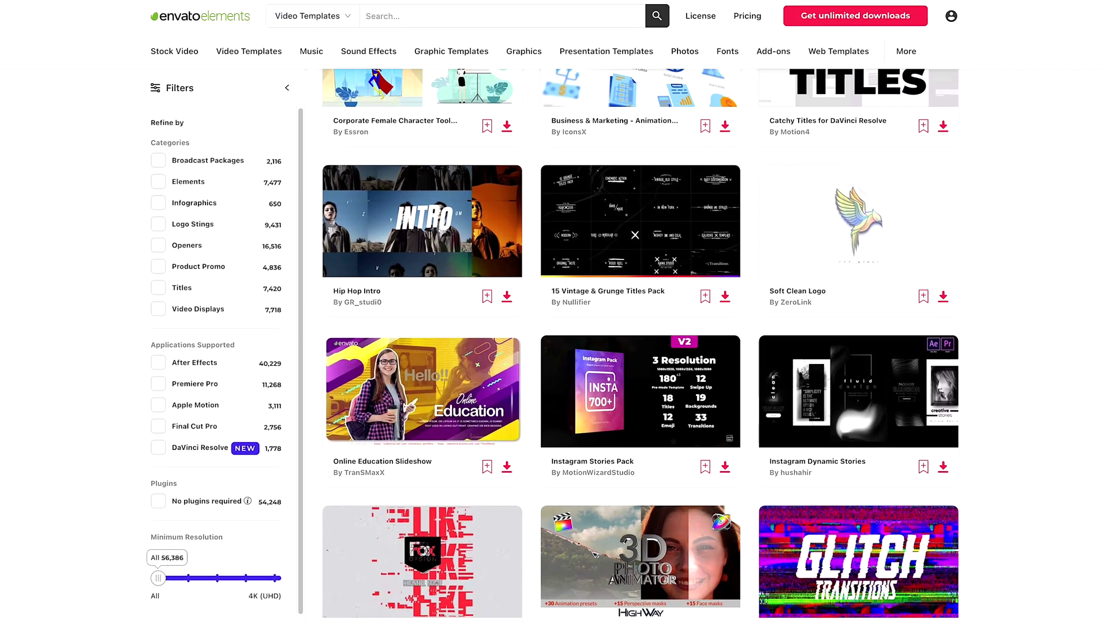
scroll(639, 346, down, 4)
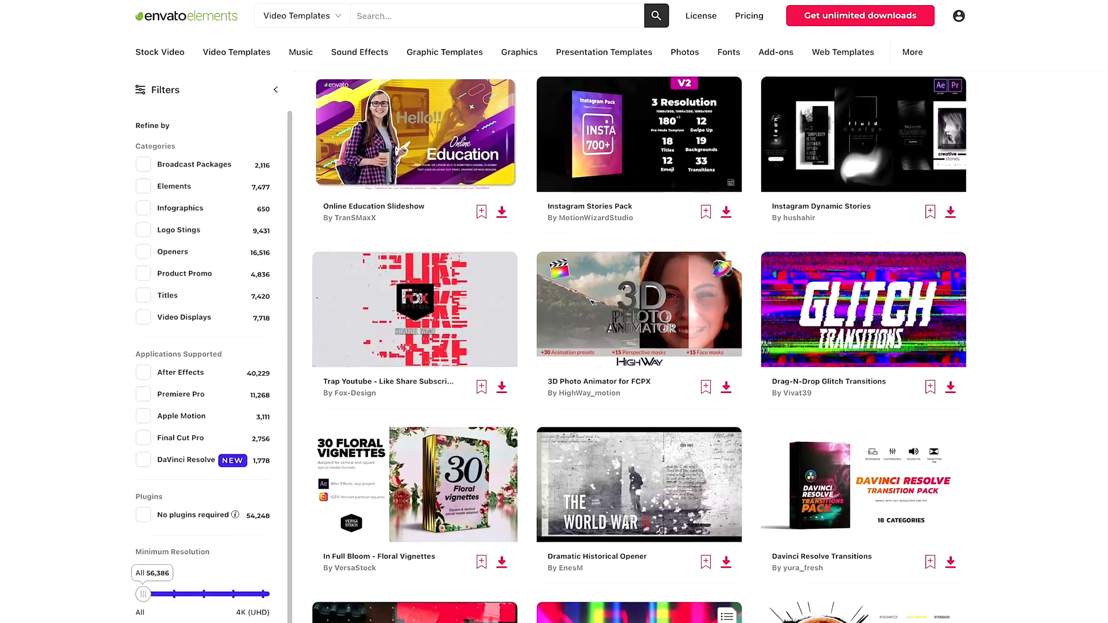
scroll(589, 202, down, 5)
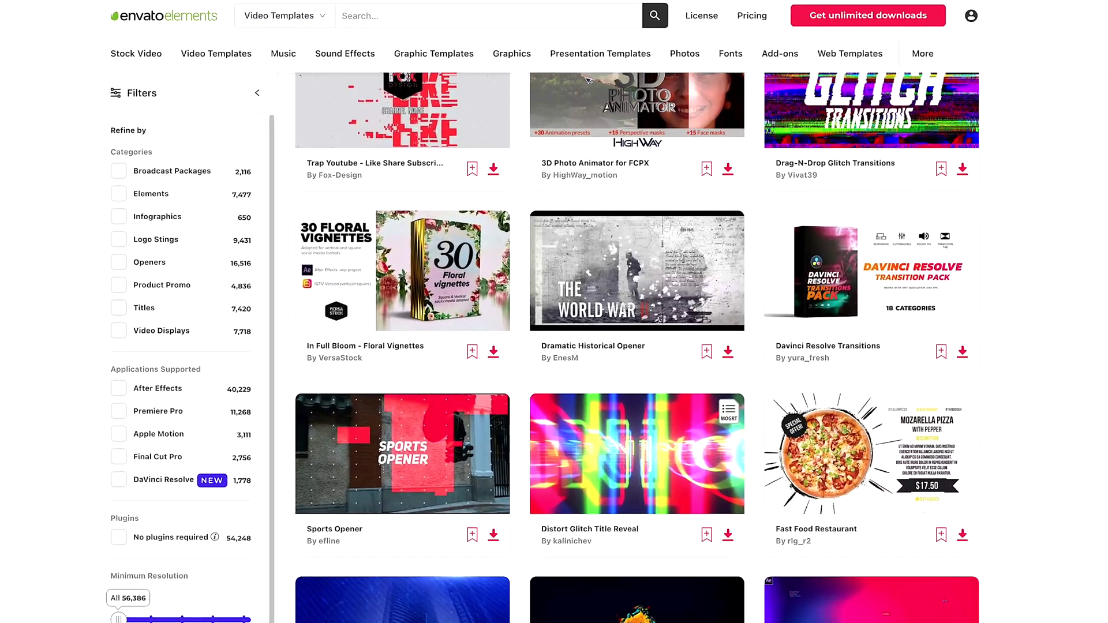
scroll(635, 346, down, 4)
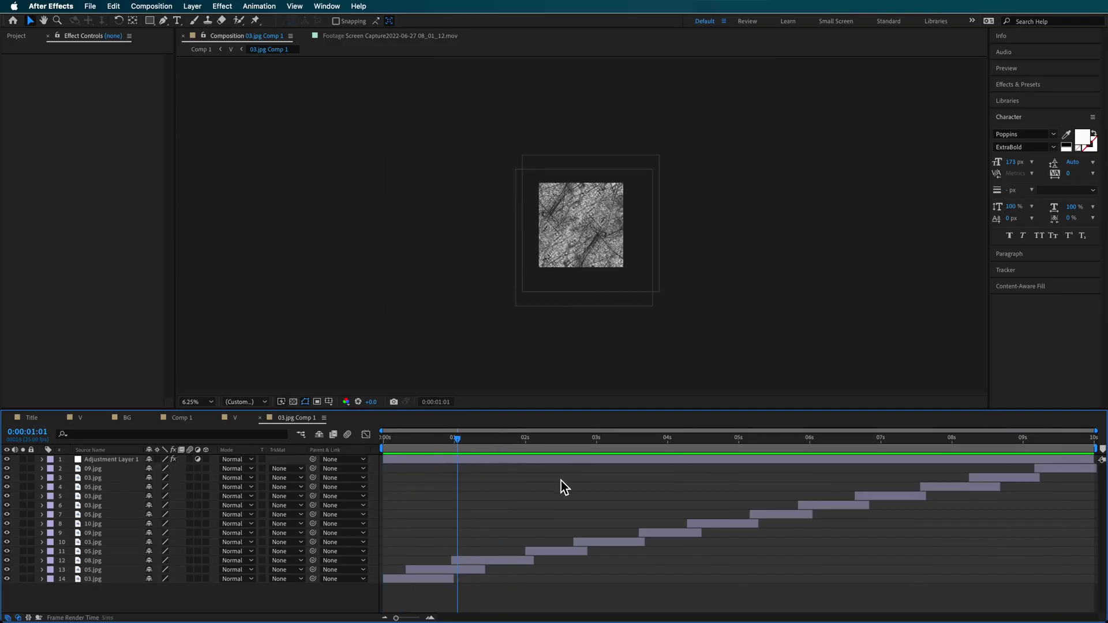
In the V composition, set the 03.jpg Comp 1 layer's track matte to Alpha Matte "V".
click(235, 417)
click(97, 468)
click(96, 460)
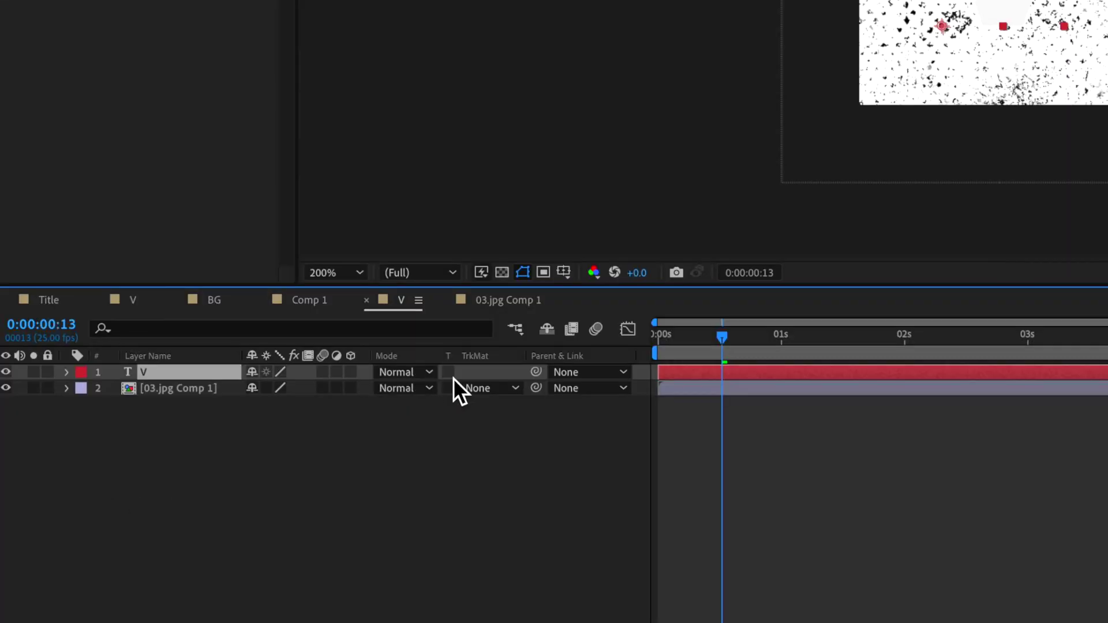
click(499, 389)
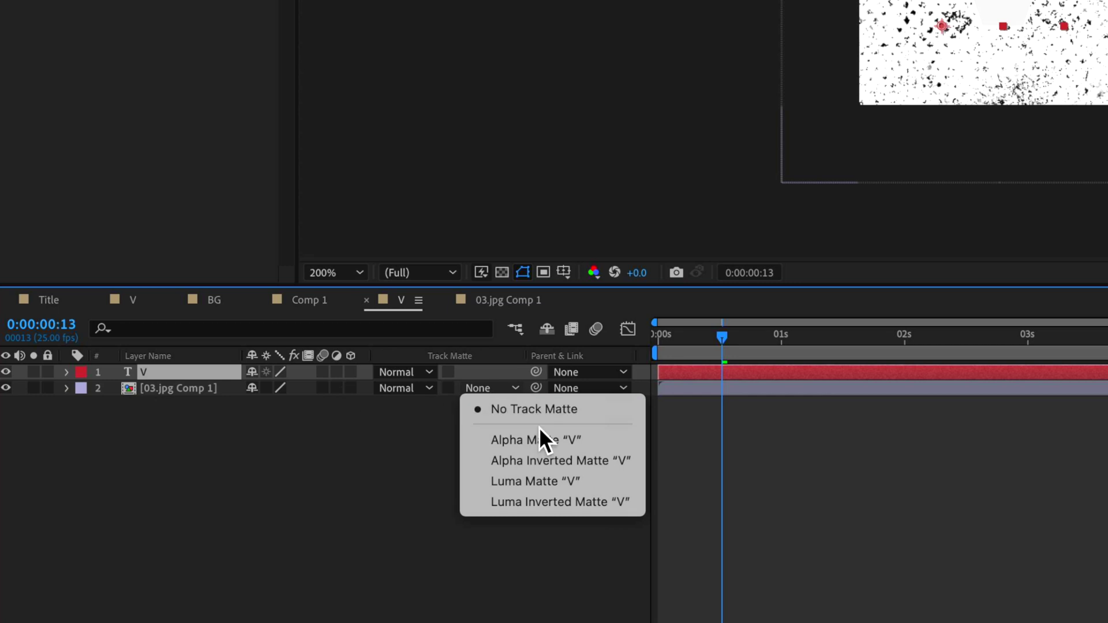
click(575, 446)
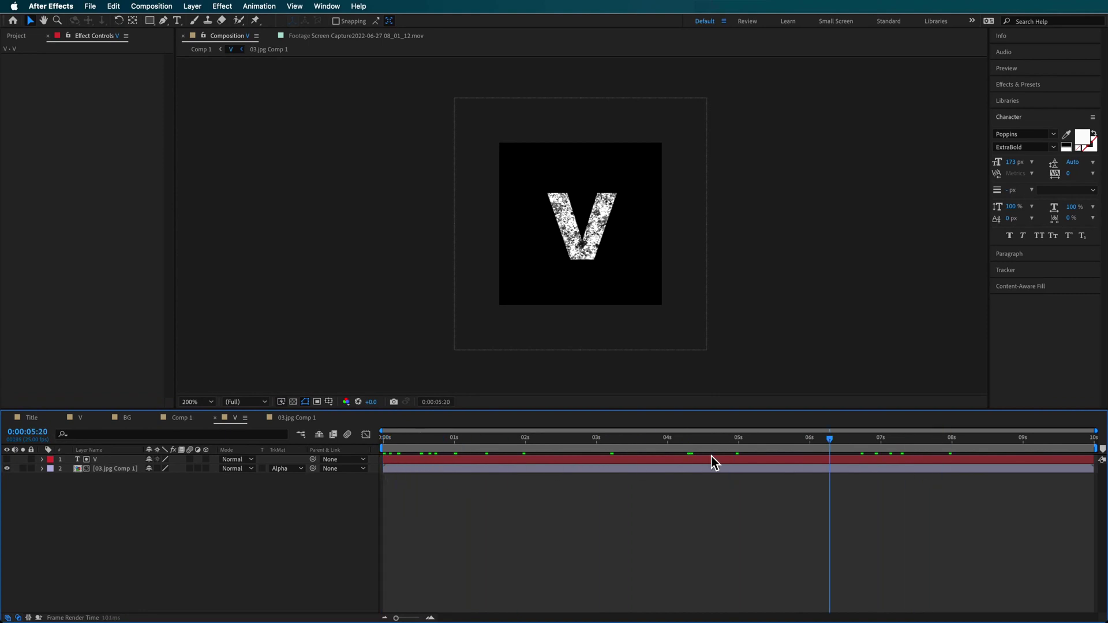
Go to the start of Comp 1, collapse the Scratches folder, and duplicate the V composition in the project.
click(16, 36)
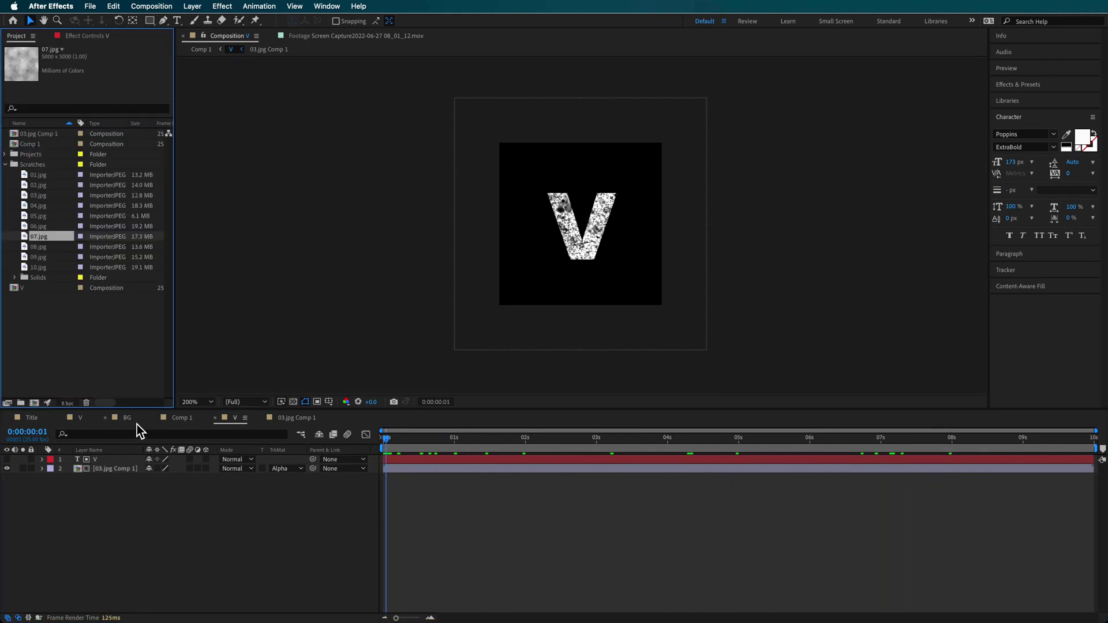
click(182, 422)
mouse_move(387, 438)
mouse_down()
mouse_move(631, 454)
mouse_move(383, 438)
mouse_up()
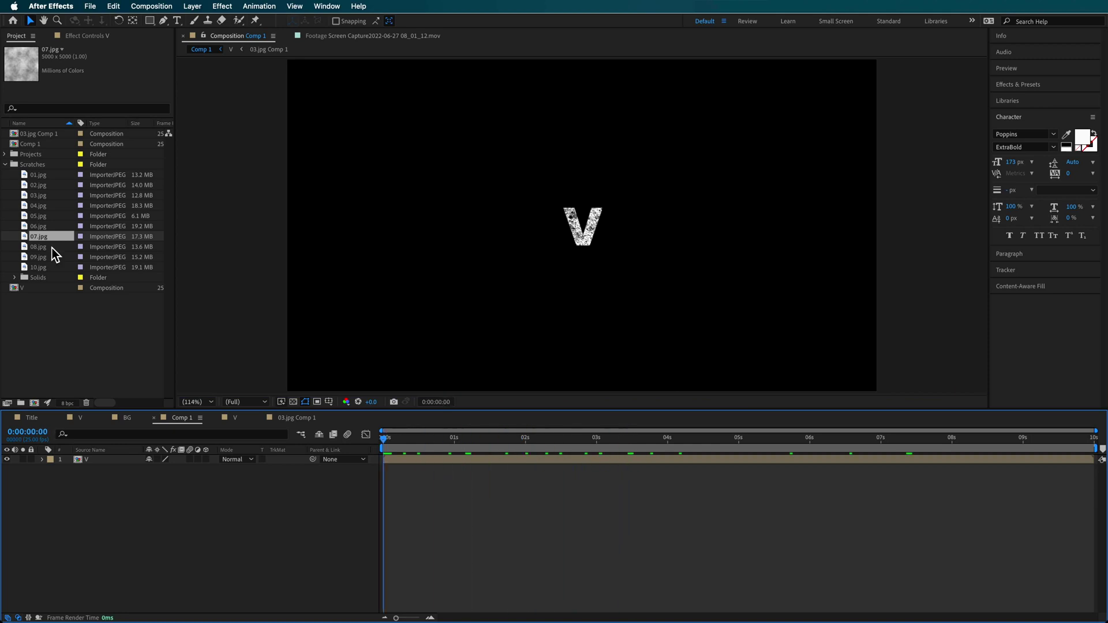
click(25, 290)
click(6, 165)
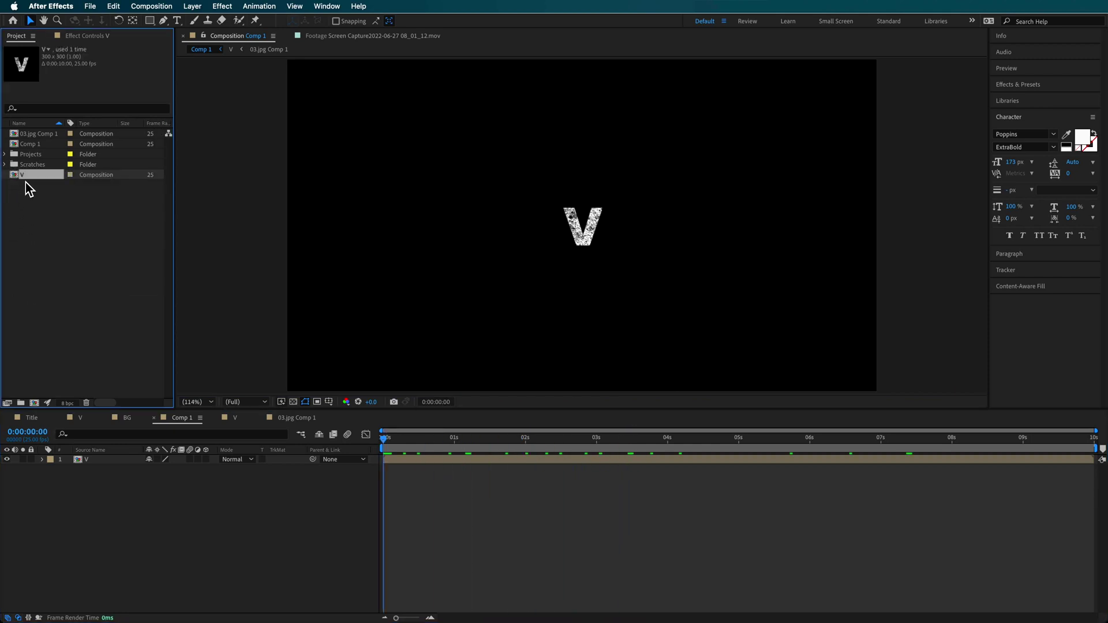
key(super+d)
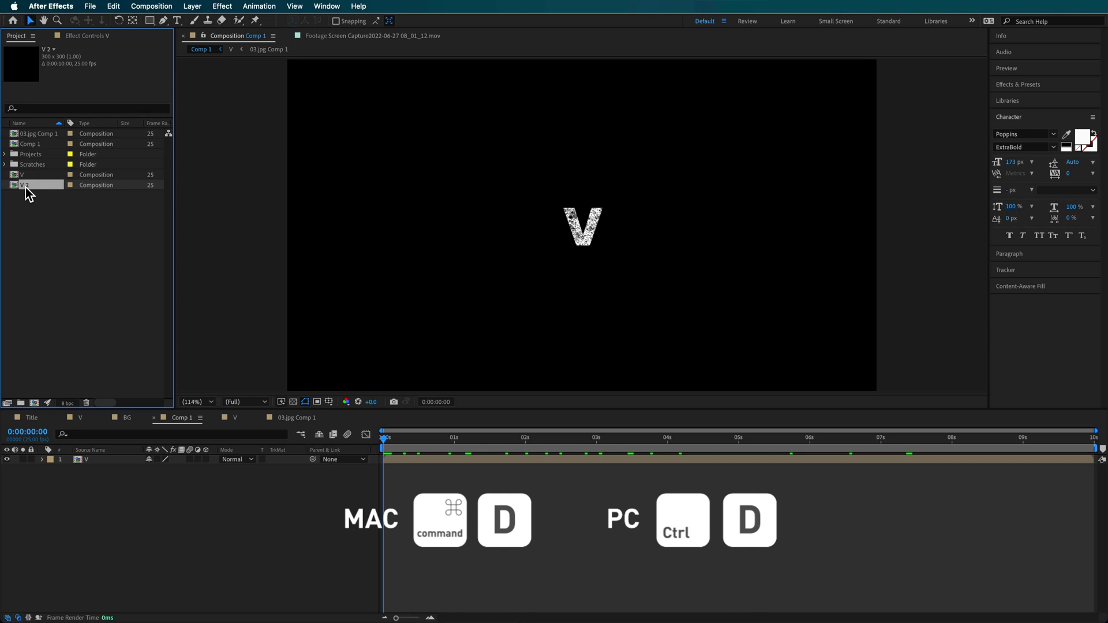
Open the duplicated V 2 composition and change its text layer to the letter O.
double_click(26, 186)
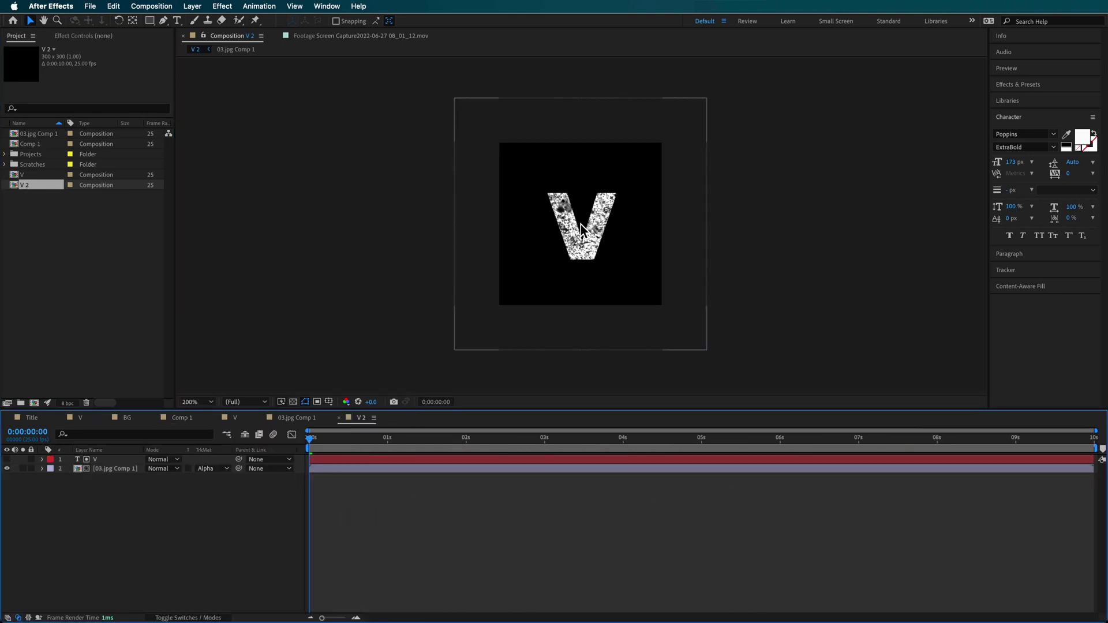
double_click(99, 460)
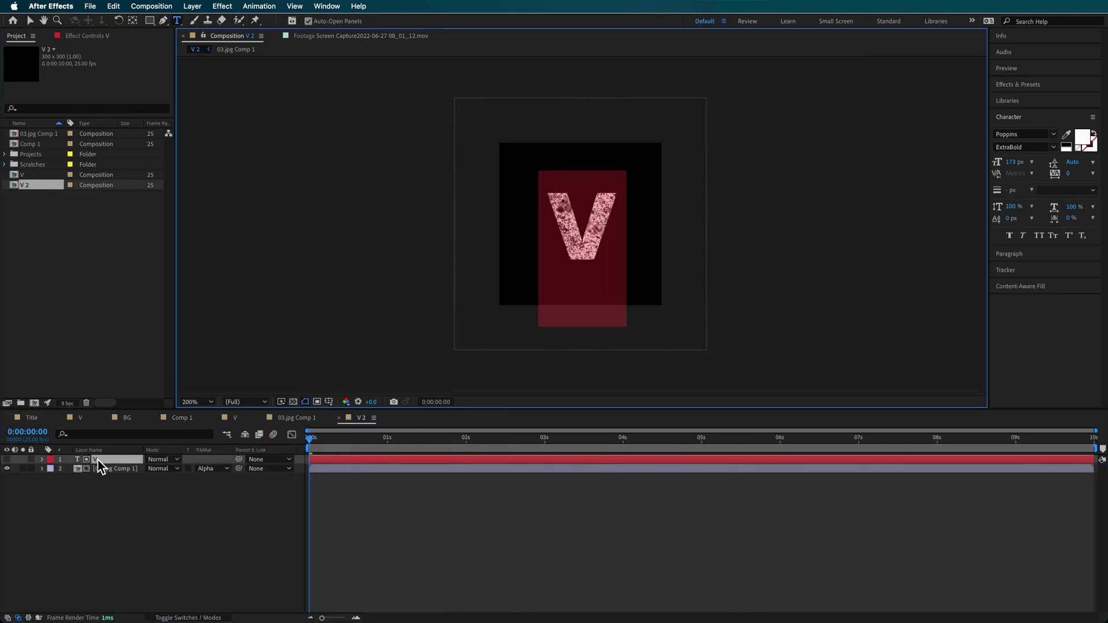
text(O)
click(113, 533)
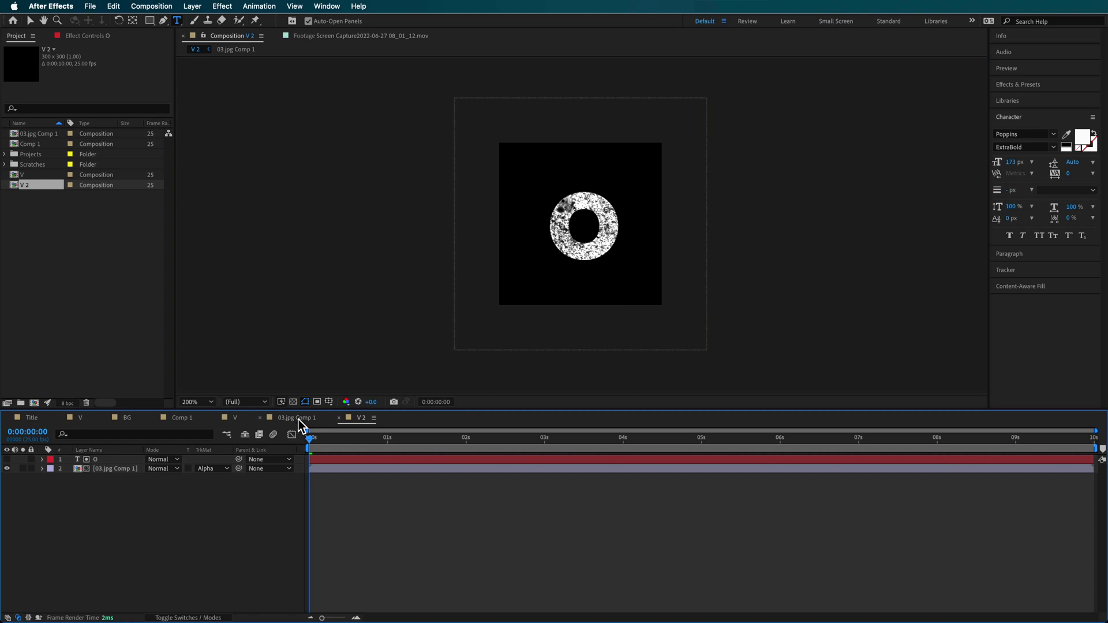
Add the V 2 composition to Comp 1 above the V layer and place its O just right of the V.
click(182, 418)
drag(29, 184, 96, 352)
drag(83, 457, 84, 463)
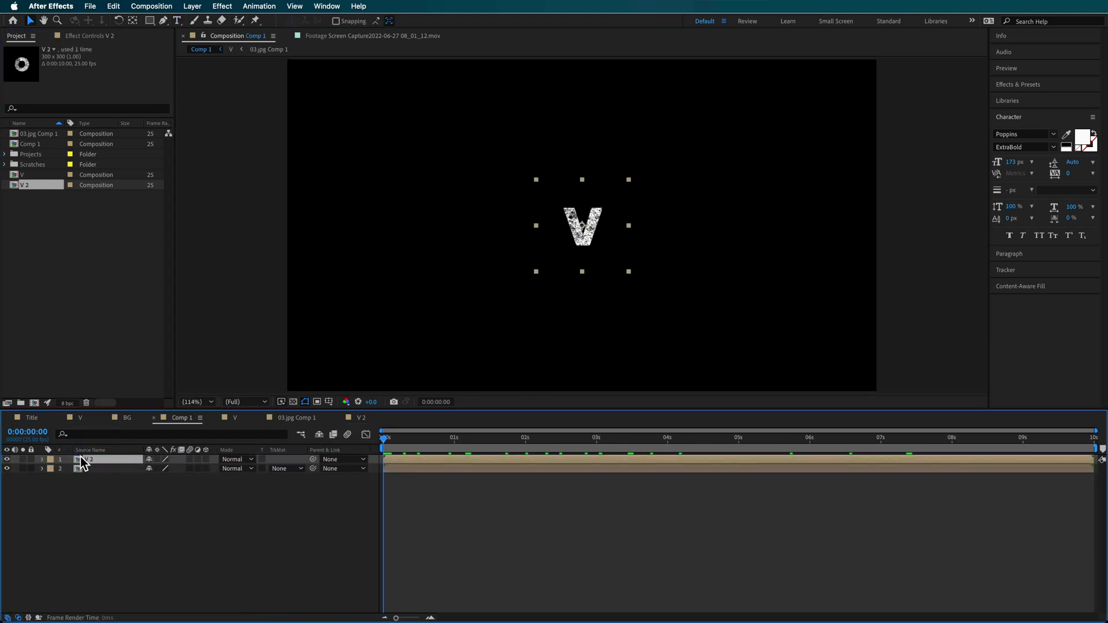
drag(598, 241, 630, 242)
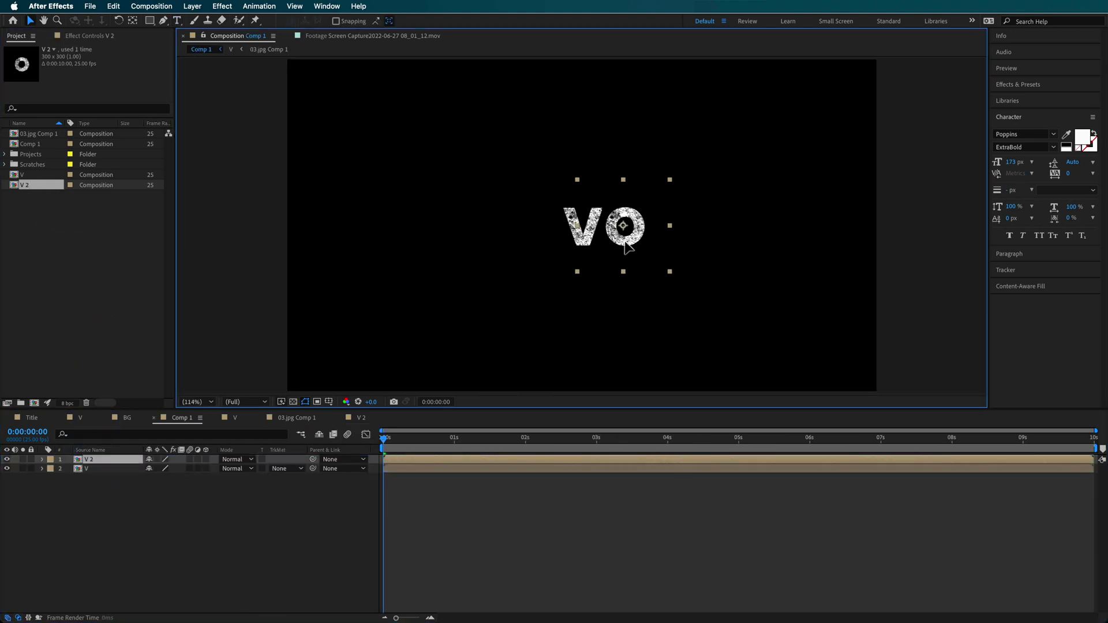
Move the V and O layers together further left in the Comp 1 frame and deselect them.
shift+click(566, 230)
drag(591, 231, 520, 232)
click(340, 478)
drag(396, 440, 340, 465)
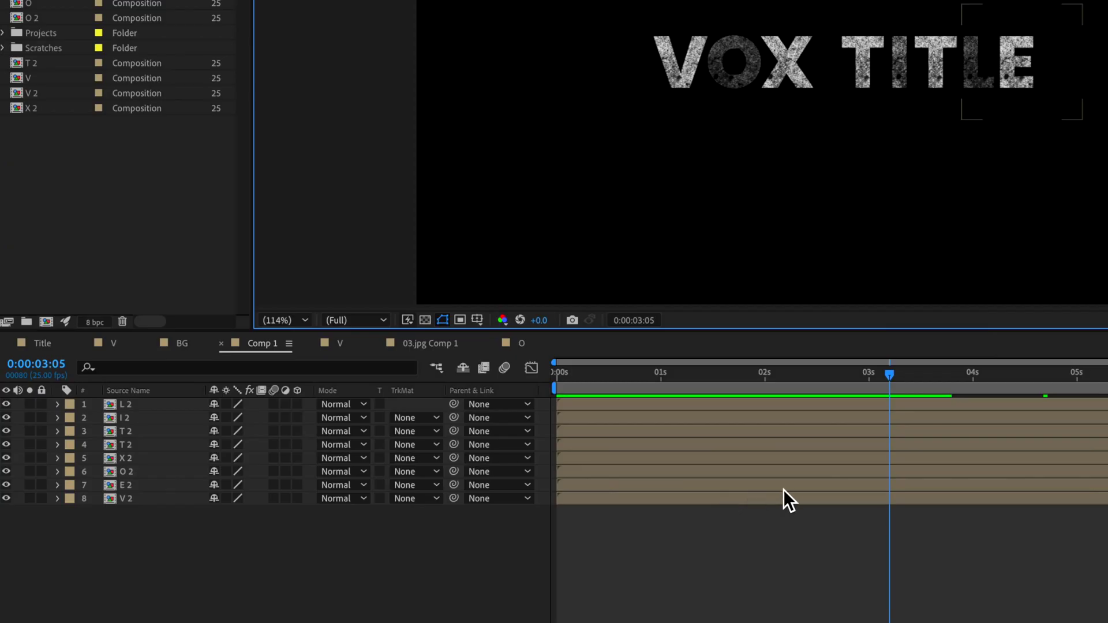
Slide the E 2, O 2, X 2, lower T 2, I 2 and L 2 layers earlier by differing amounts to vary the letters' textures.
click(546, 514)
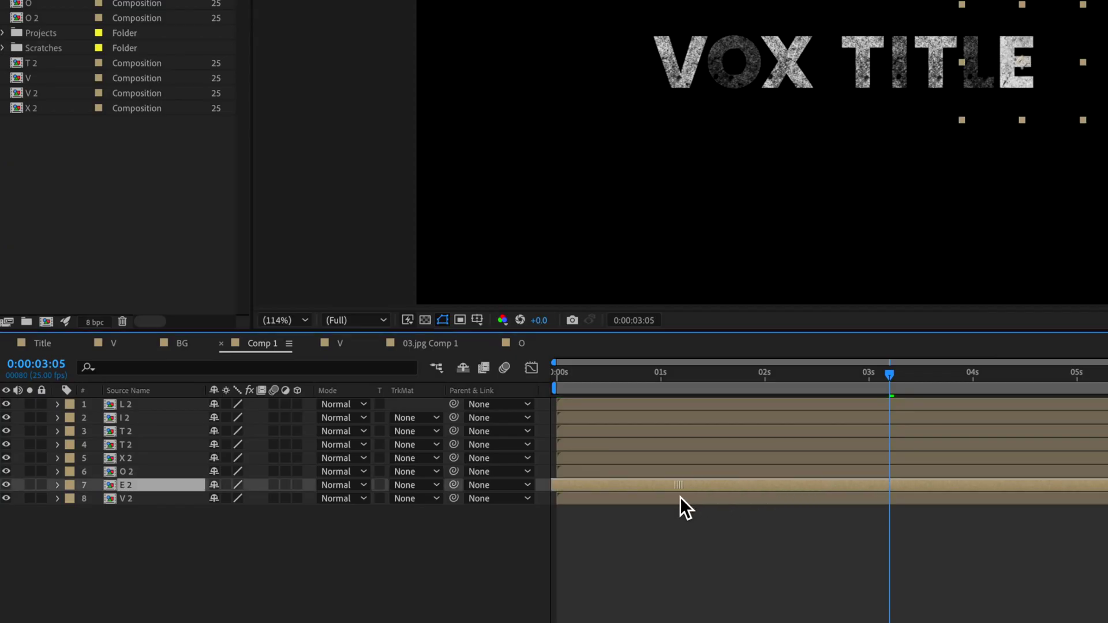
click(626, 472)
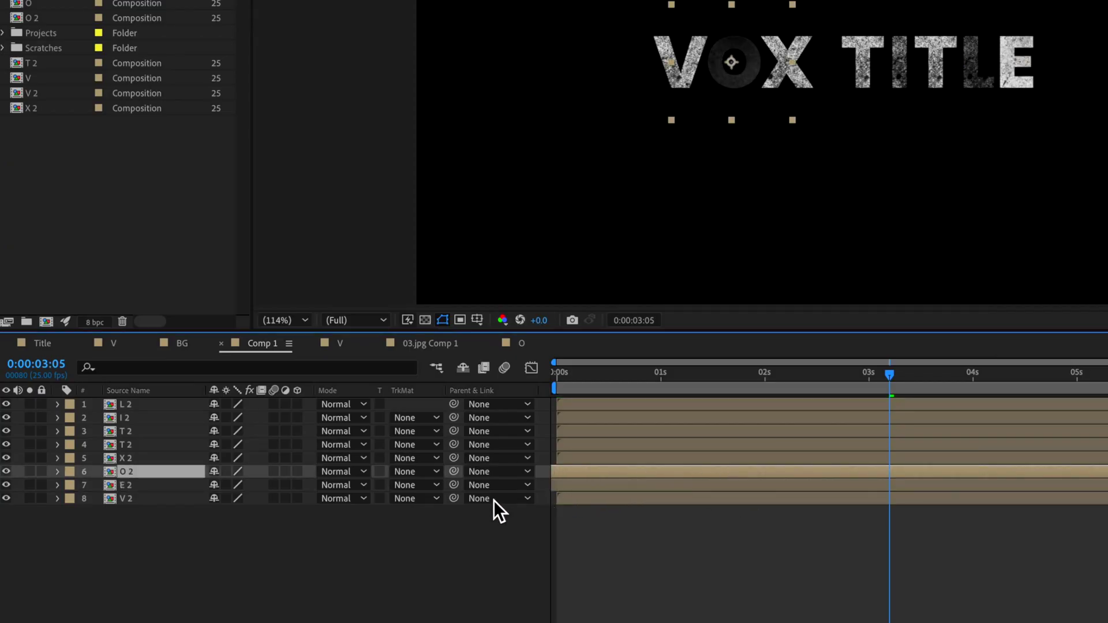
click(726, 458)
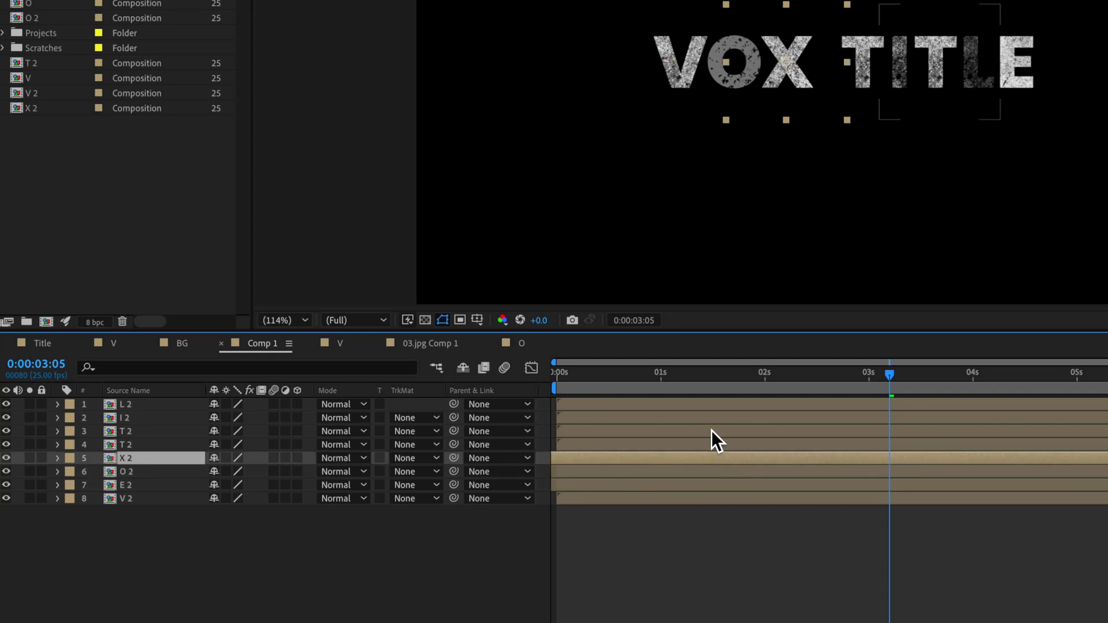
click(676, 443)
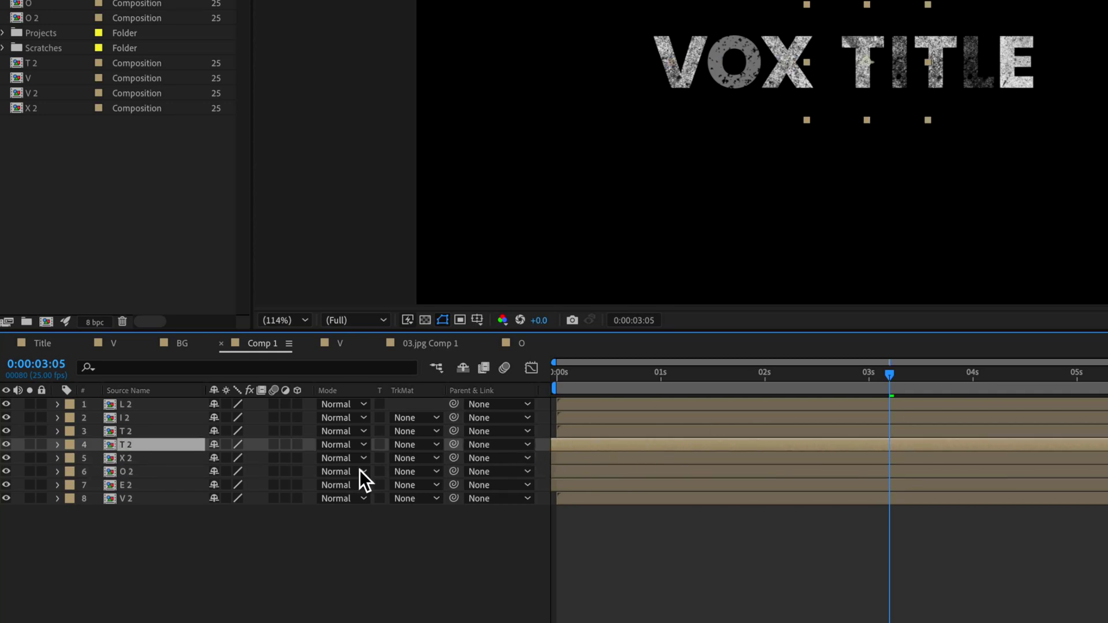
click(722, 421)
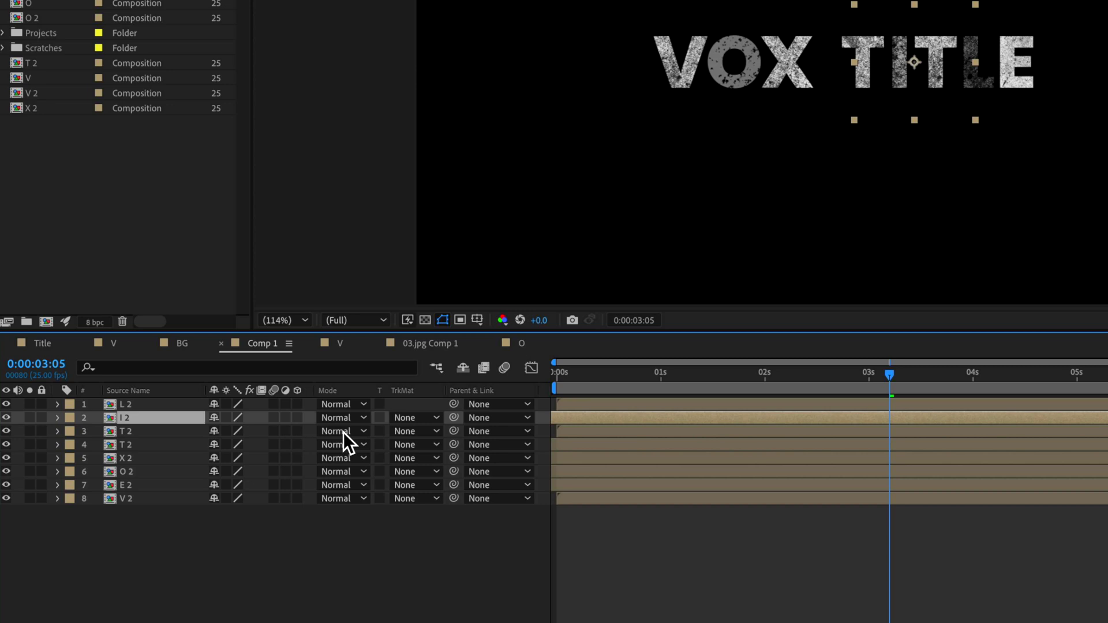
click(762, 405)
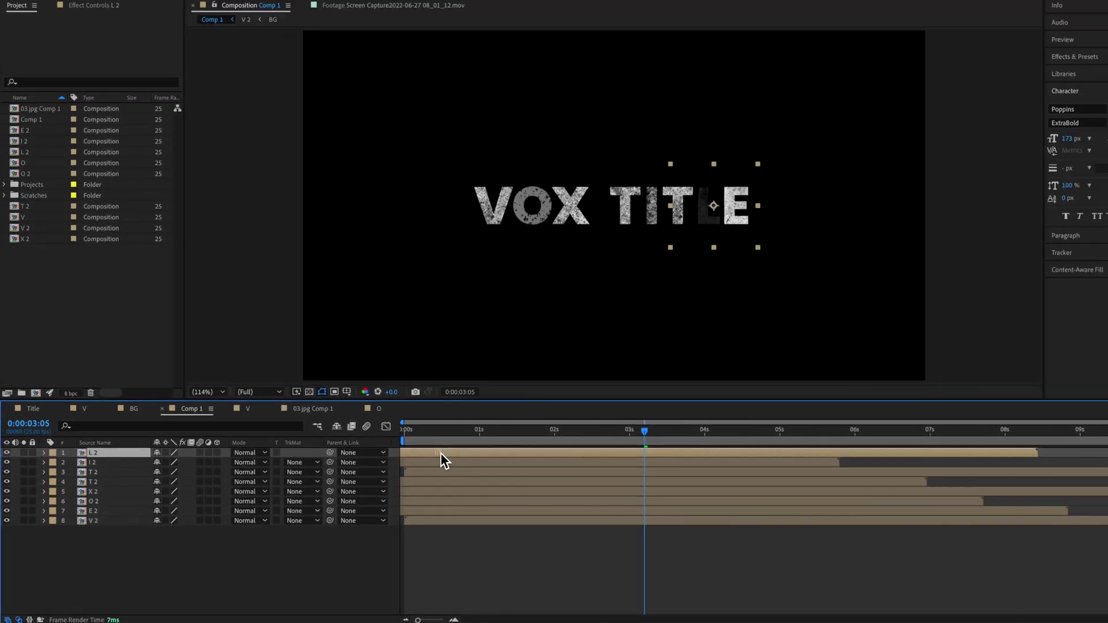
drag(413, 449, 646, 461)
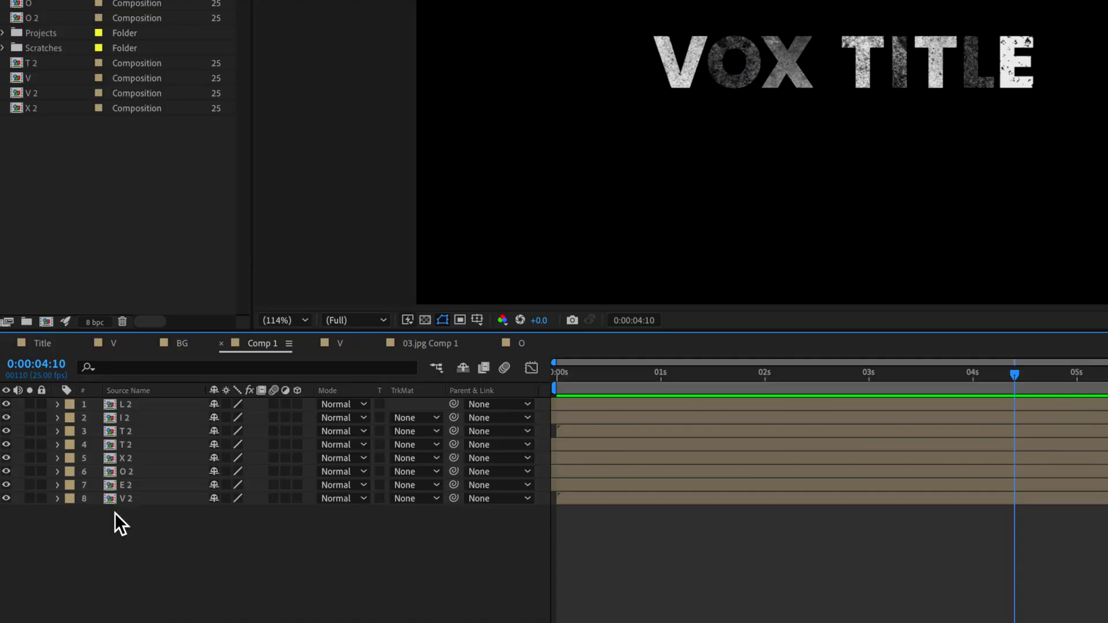
Create a null object in Comp 1 and parent all eight letter layers, L 2 through V 2, to it.
right_click(115, 514)
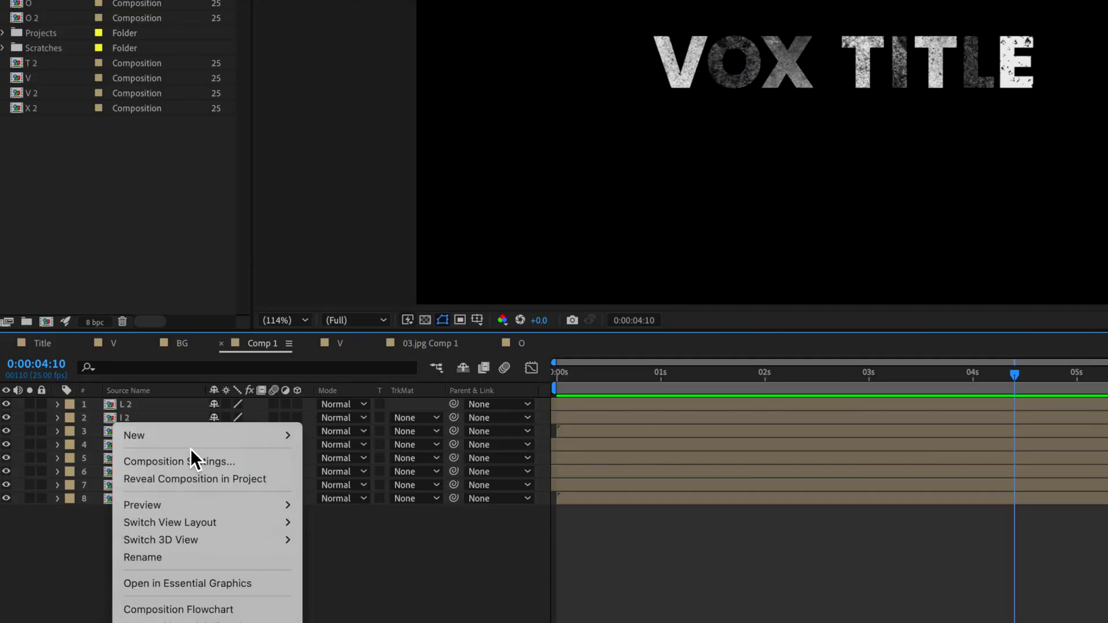
mouse_move(188, 436)
click(353, 531)
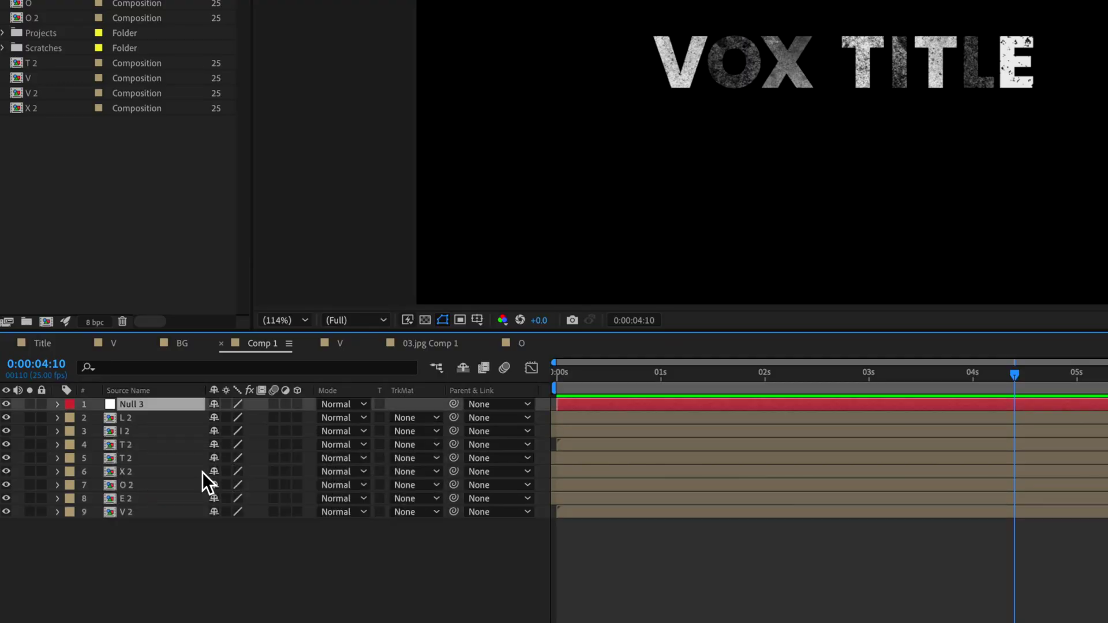
click(141, 419)
shift+click(201, 510)
drag(454, 425, 160, 406)
Keyframe the null's scale to shrink from 165% at the start to 100% at 4 seconds, and preview it.
click(161, 406)
key(Home)
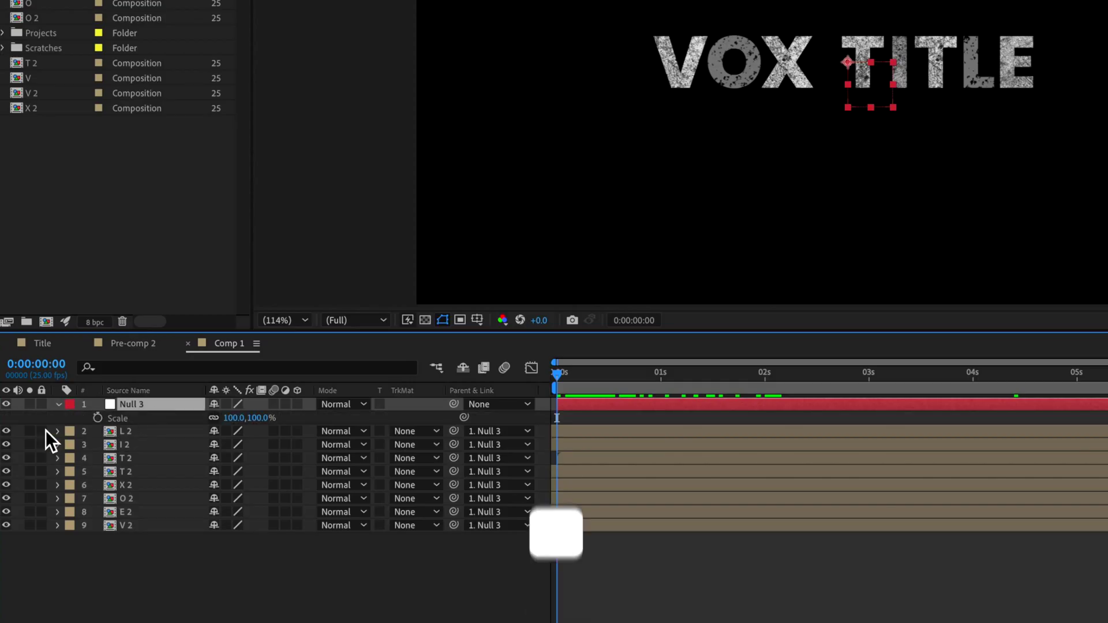
drag(569, 373, 974, 395)
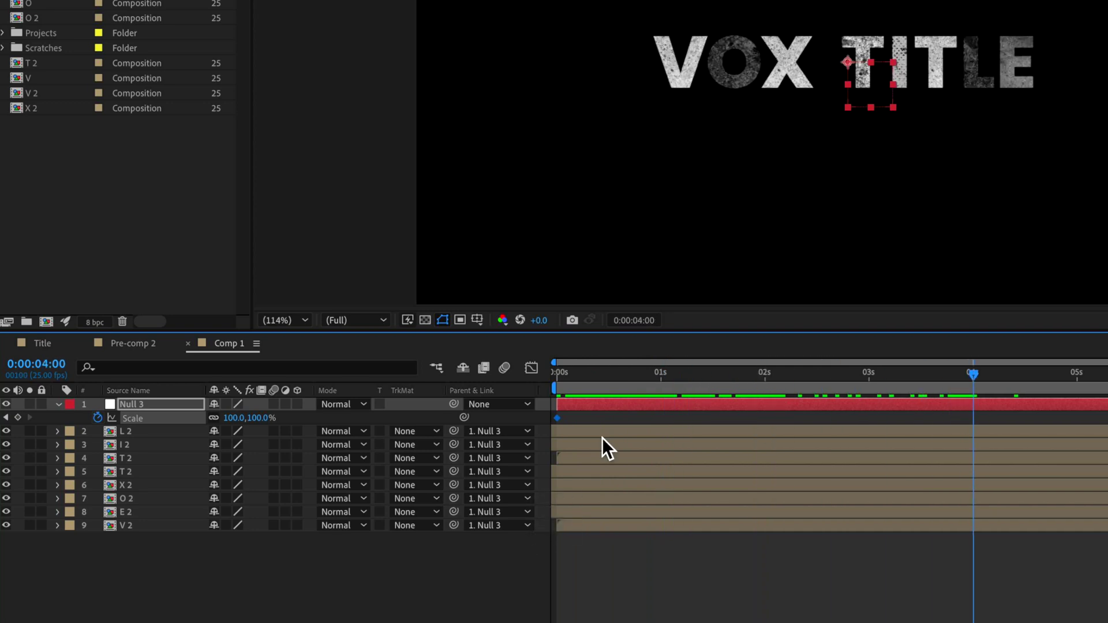
click(5, 417)
drag(267, 425, 314, 426)
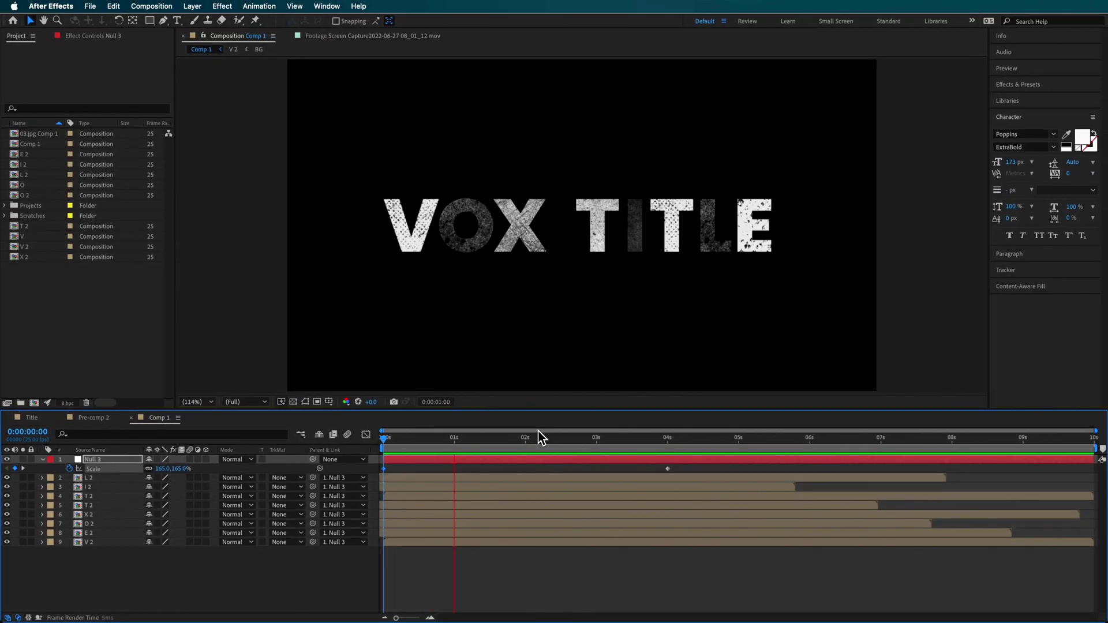
drag(542, 439, 743, 462)
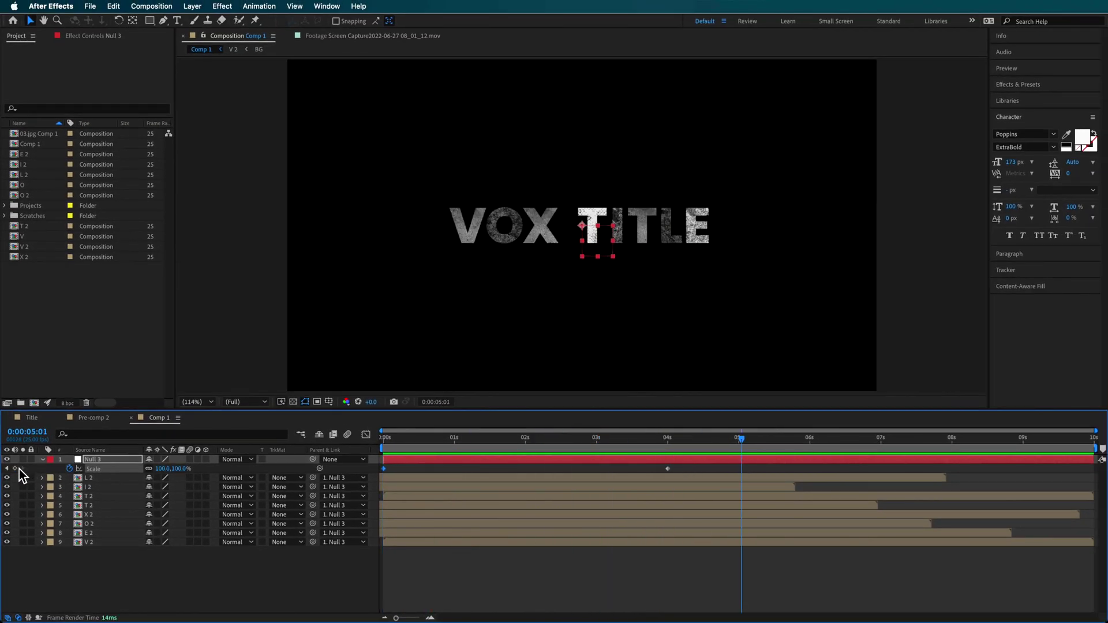
Shift the null's 100% scale keyframe earlier, hold 100% until 3:17, and scale up to about 150% at 5:17.
drag(664, 473, 576, 472)
drag(741, 442, 788, 448)
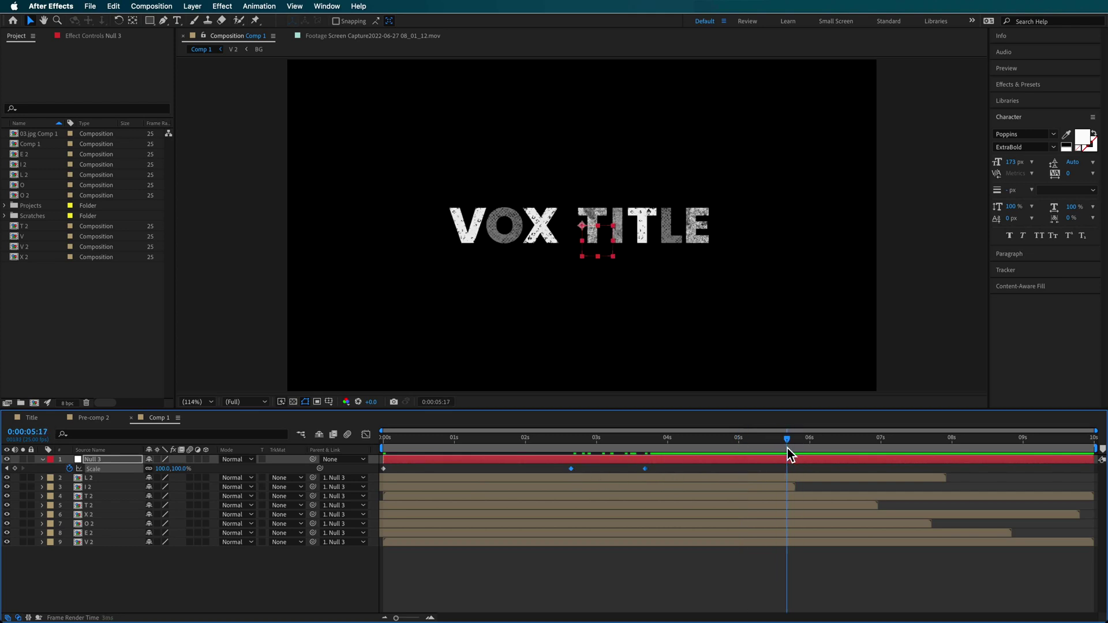
drag(188, 476, 233, 479)
key(space)
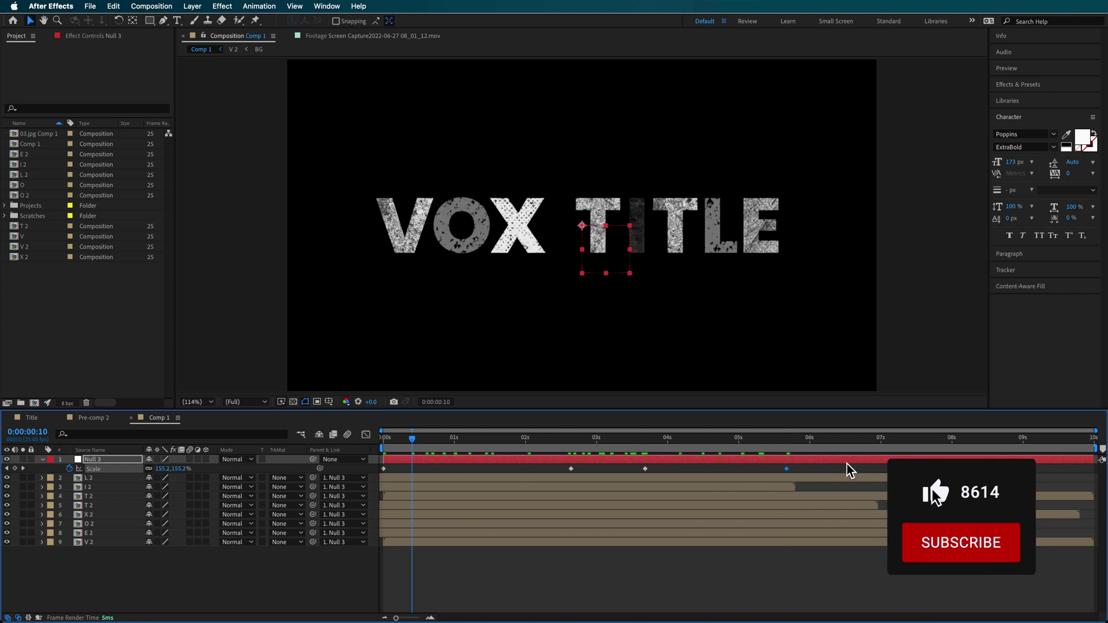
Apply Easy Ease In to the null's second scale keyframe and Easy Ease Out to the third one at 3:17.
drag(389, 476, 385, 476)
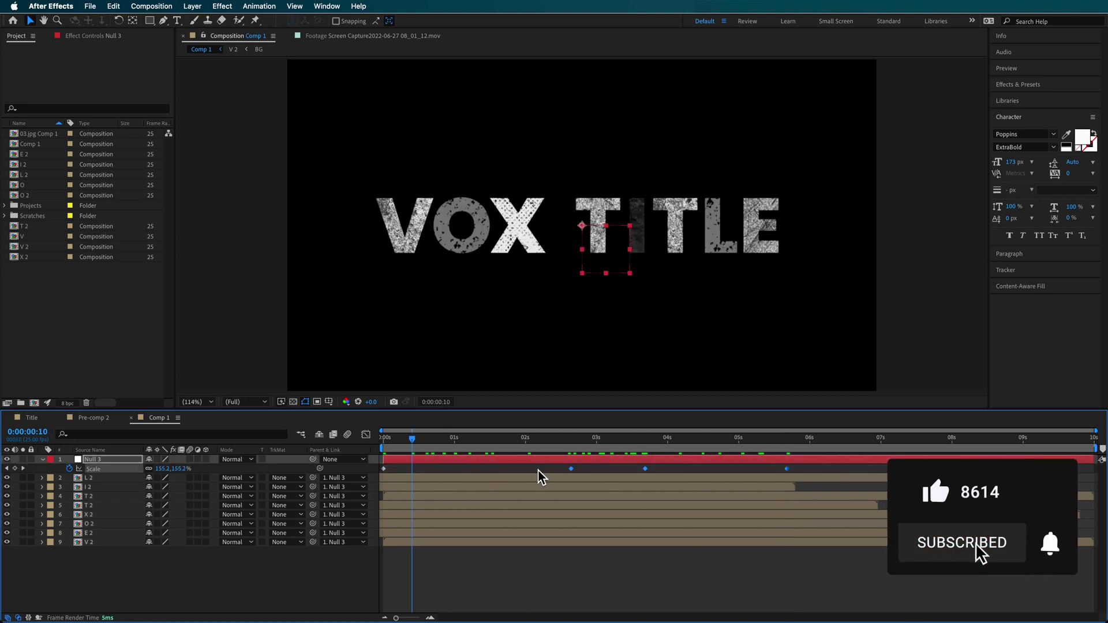
right_click(575, 472)
mouse_move(623, 611)
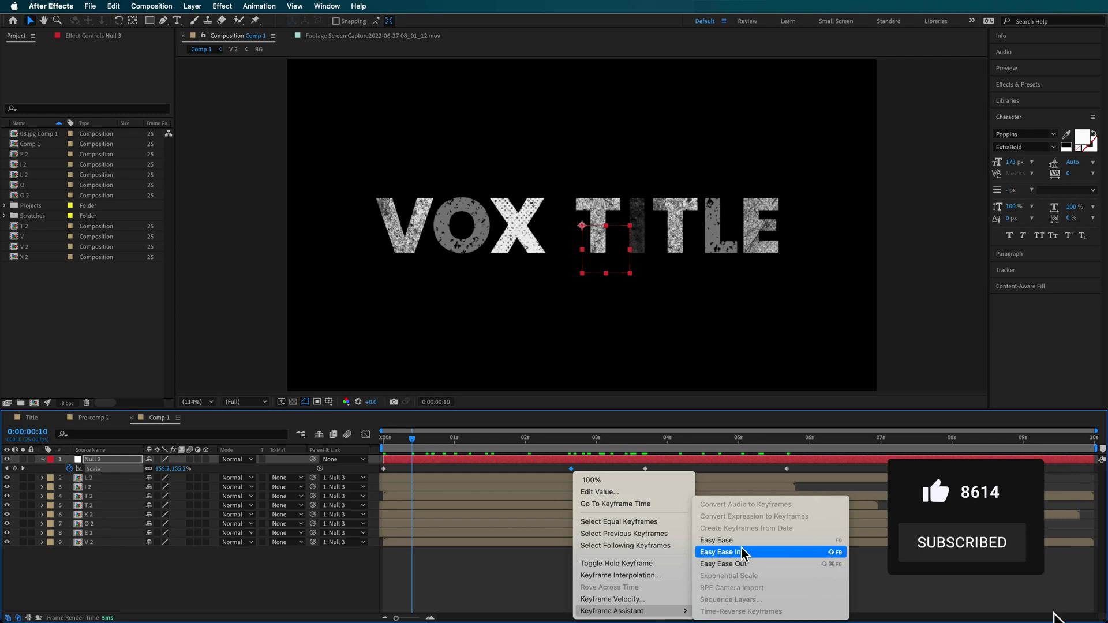
click(742, 552)
click(564, 438)
drag(583, 442, 645, 448)
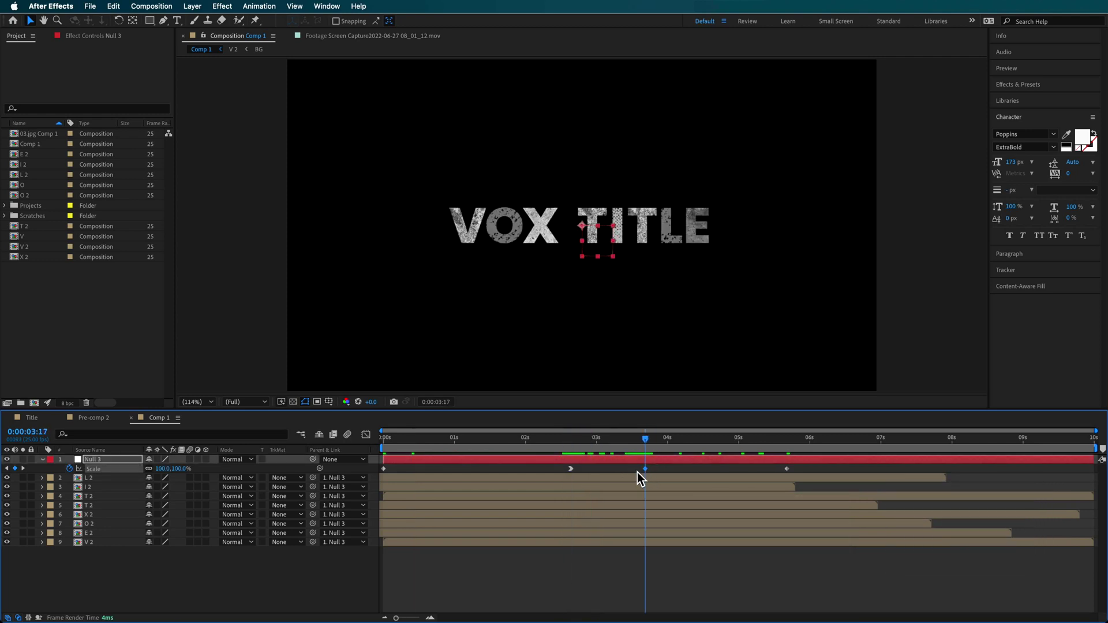
right_click(645, 469)
mouse_move(749, 611)
click(795, 553)
Lengthen the easing handles on the null's scale curve to smooth the shrinking and growing, and preview the motion.
click(366, 434)
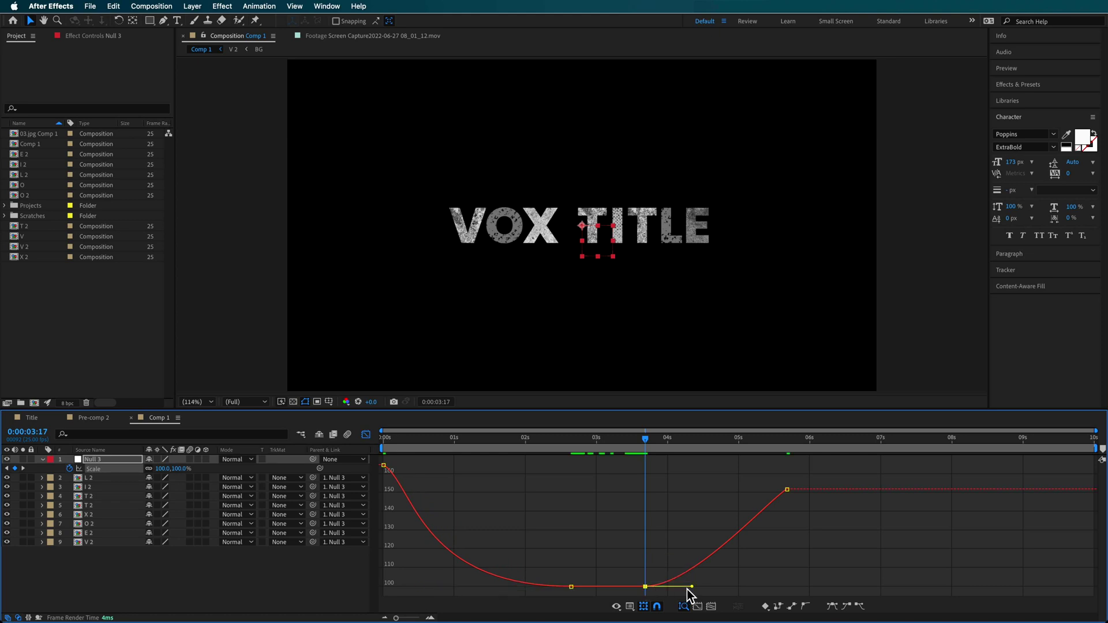
key(space)
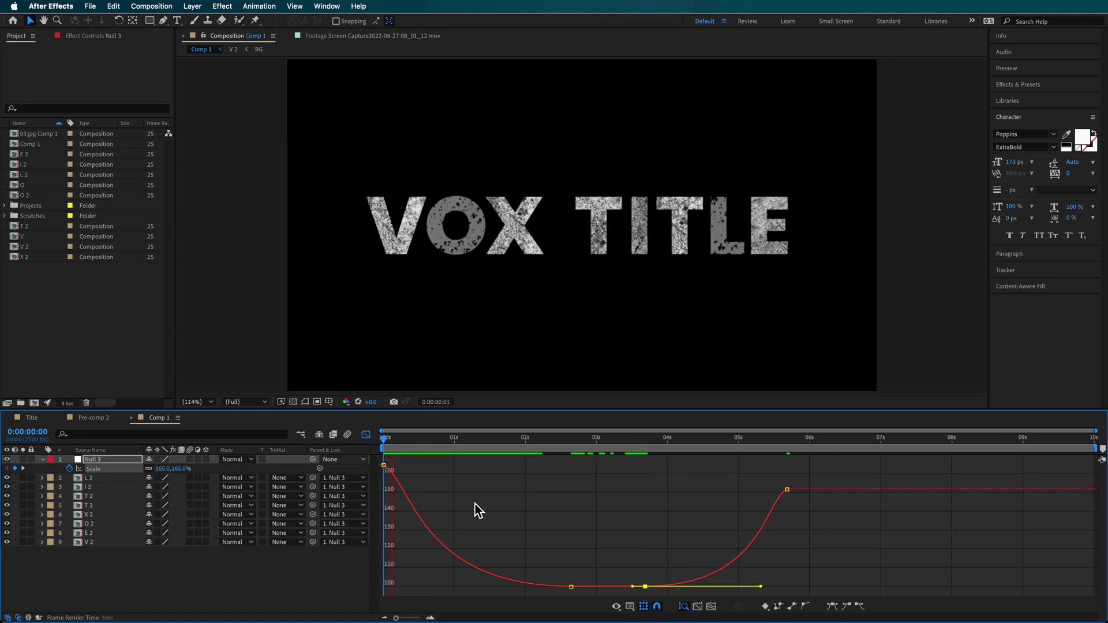
click(368, 436)
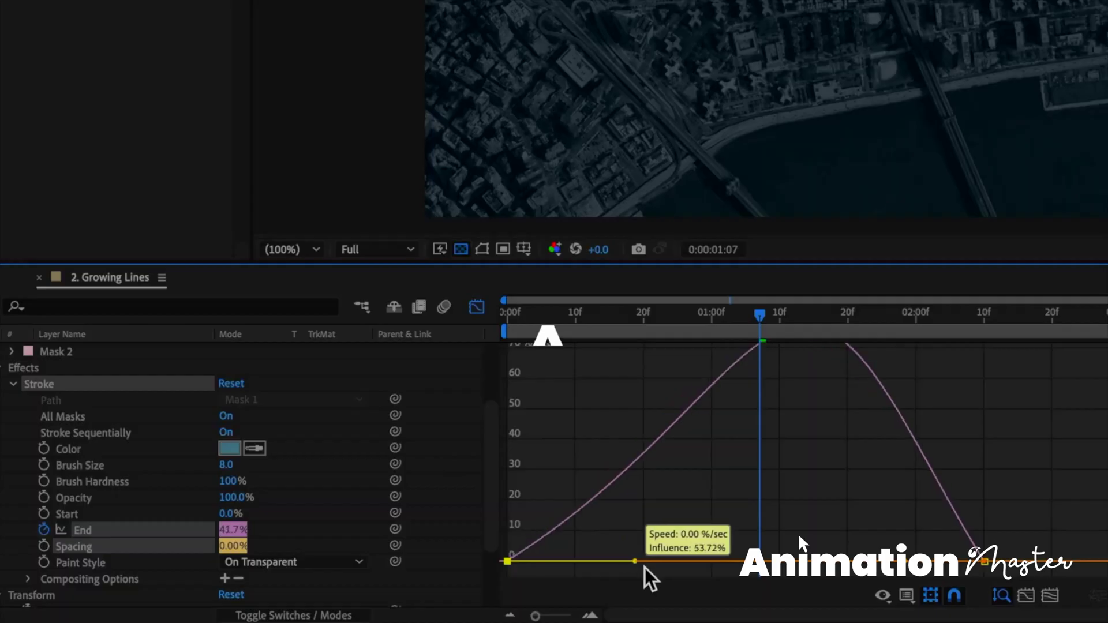
drag(643, 577, 734, 581)
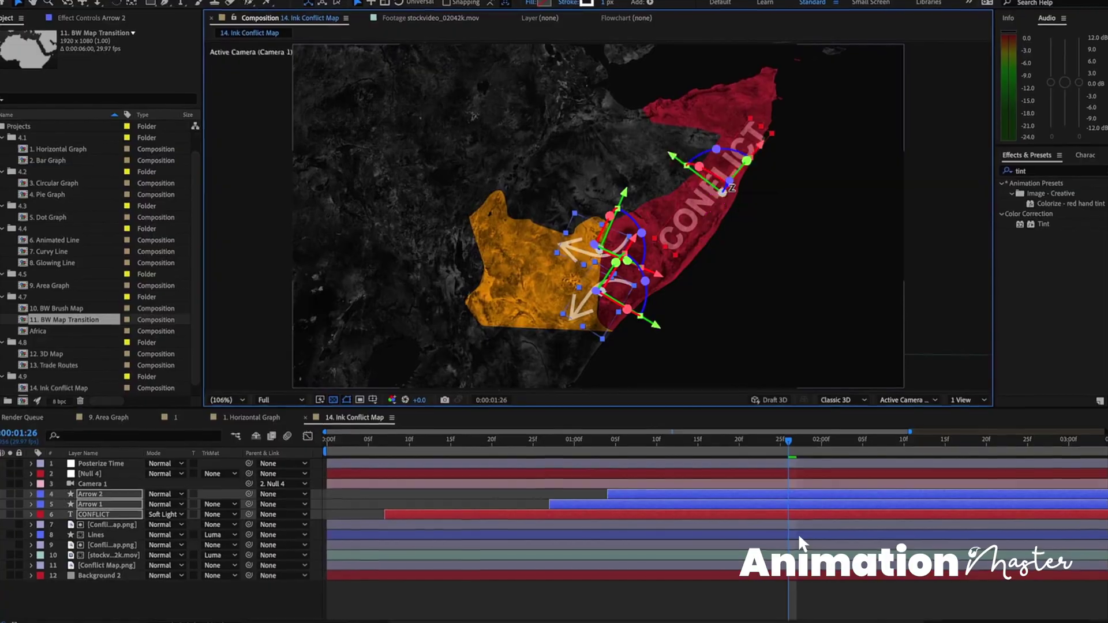
key(space)
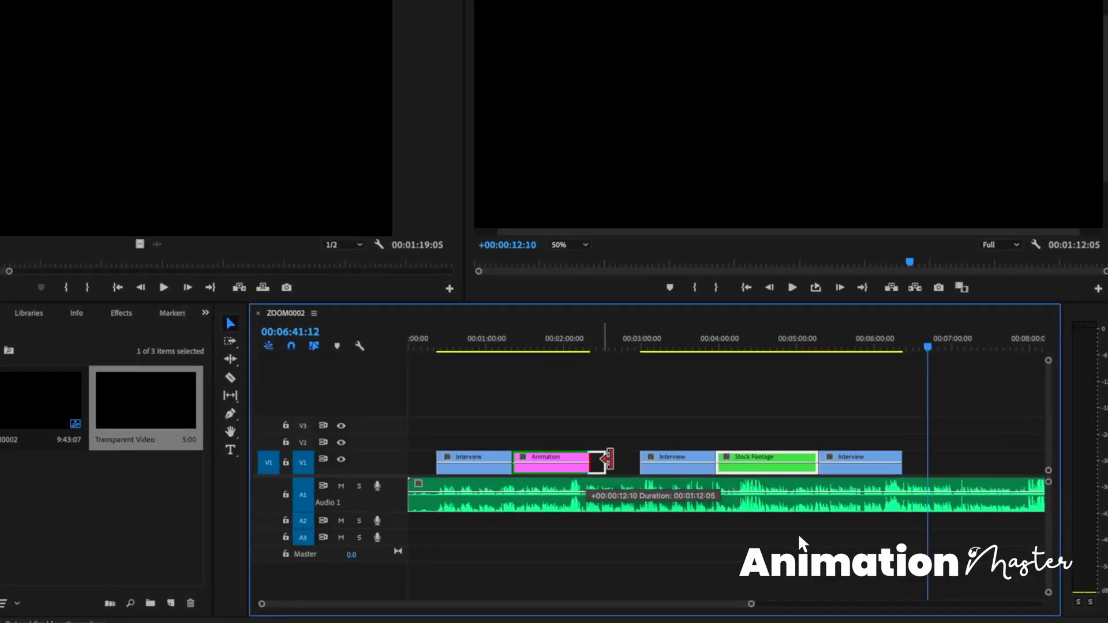
drag(608, 460, 417, 391)
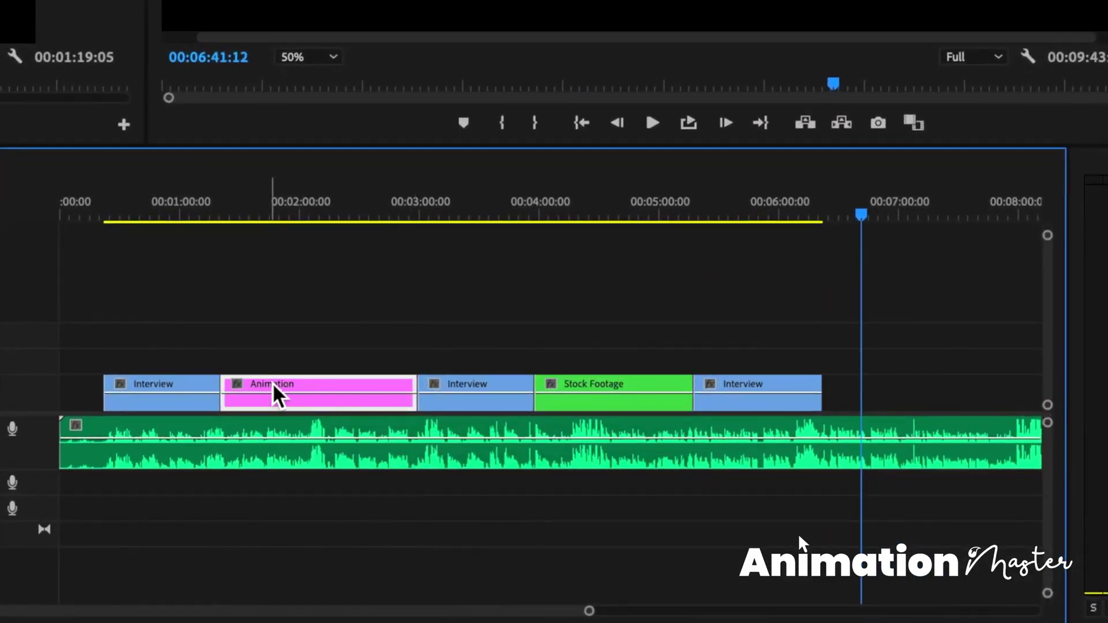
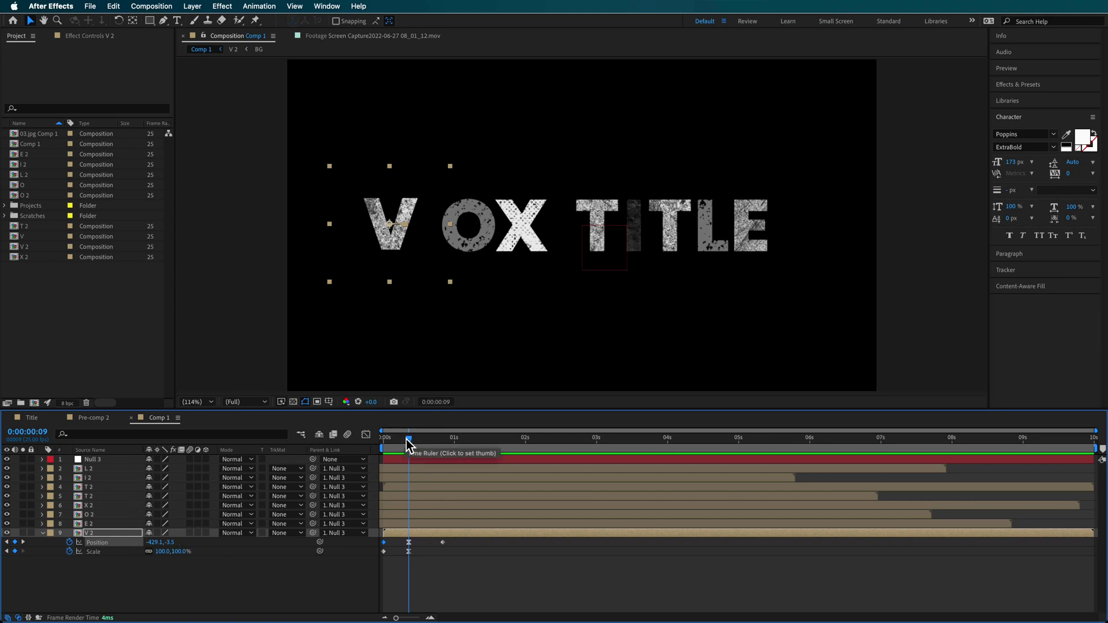
drag(407, 444, 443, 442)
mouse_move(441, 257)
mouse_down()
mouse_move(411, 250)
mouse_move(443, 257)
mouse_up()
key(ctrl+z)
Animate the X 2 layer's scale from 186% at 0:23 down to 100% at 1:20, and preview it.
mouse_move(442, 439)
mouse_down()
mouse_move(414, 442)
mouse_move(449, 441)
mouse_up()
click(535, 240)
key(s)
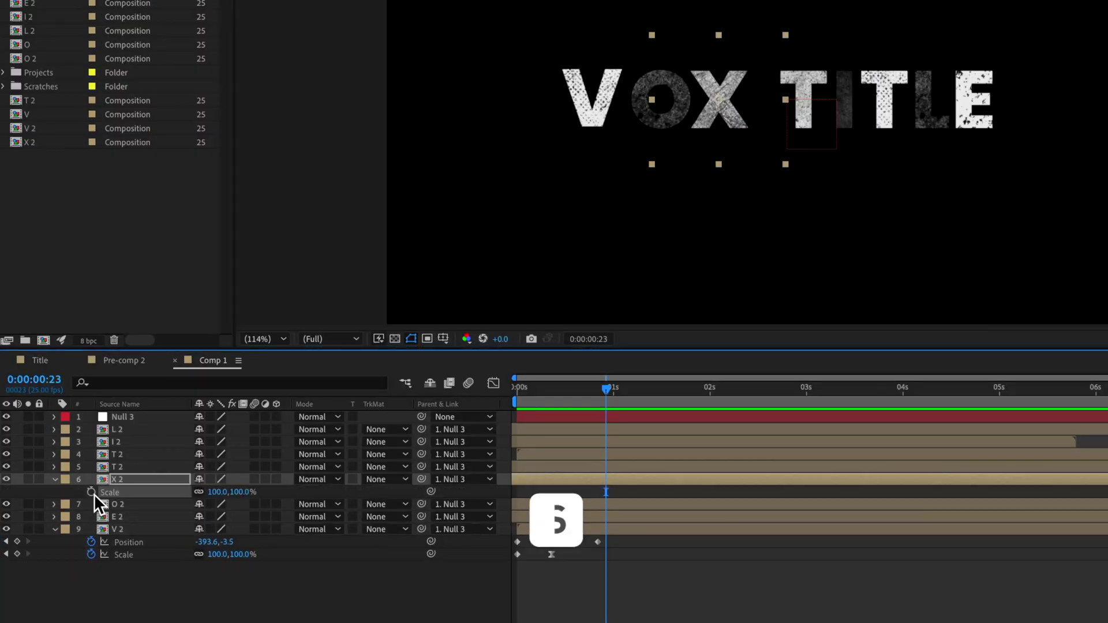
click(91, 492)
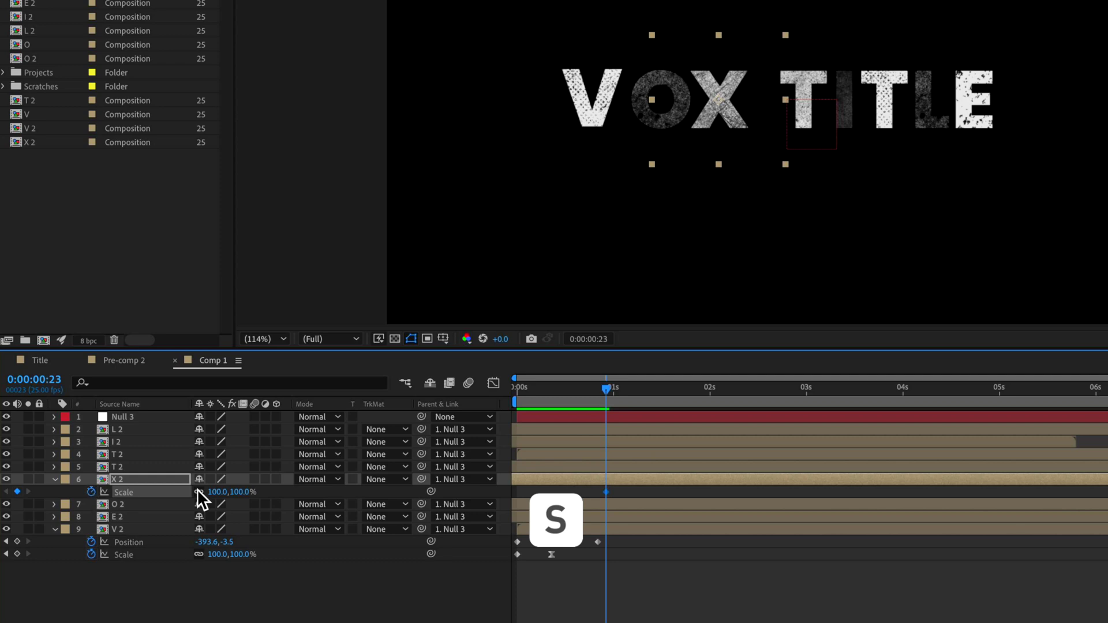
drag(612, 388, 691, 407)
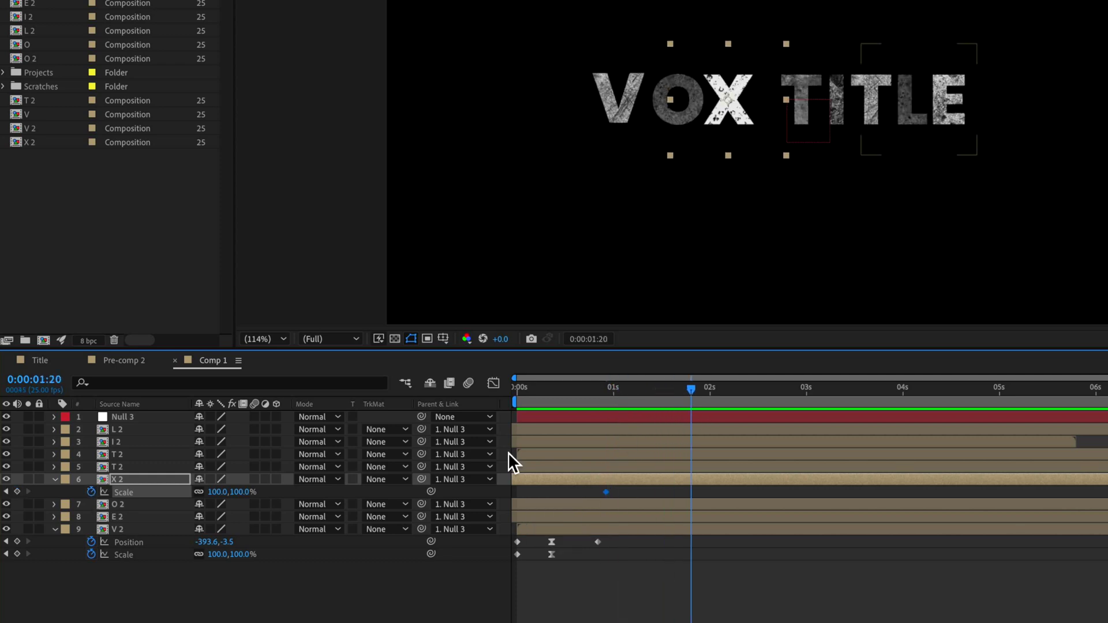
click(6, 492)
drag(251, 494, 300, 493)
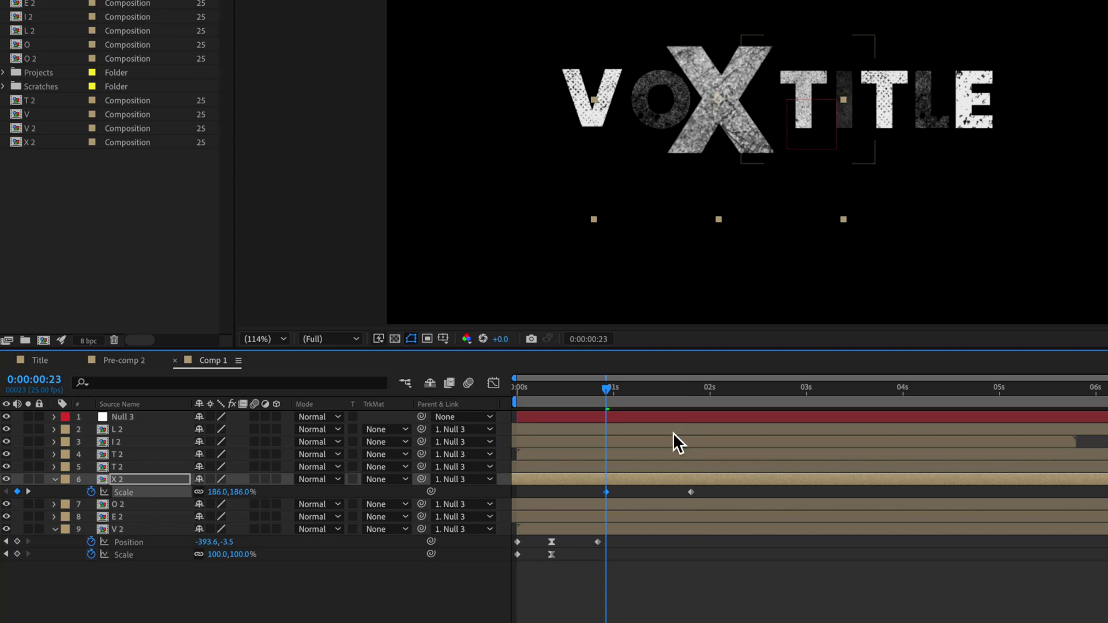
drag(601, 393, 560, 396)
key(space)
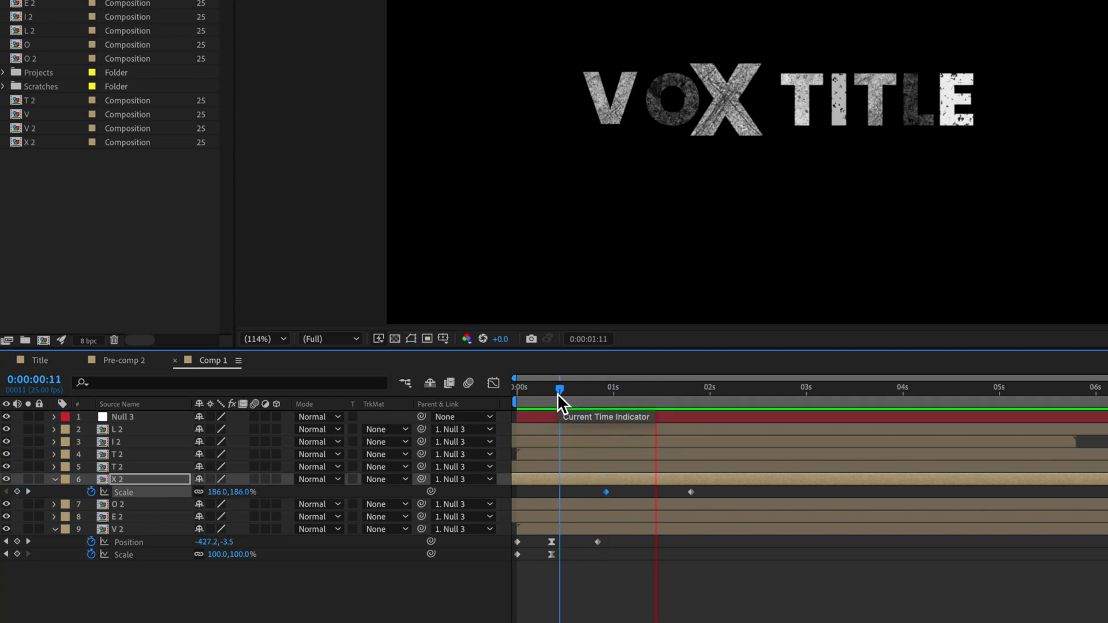
key(space)
Animate the X 2 layer's position from -244.9, 0.0 at 0:23 to -137.4, 0.0 at 1:12, and preview it.
drag(523, 384, 611, 441)
key(Page_Up)
key(p)
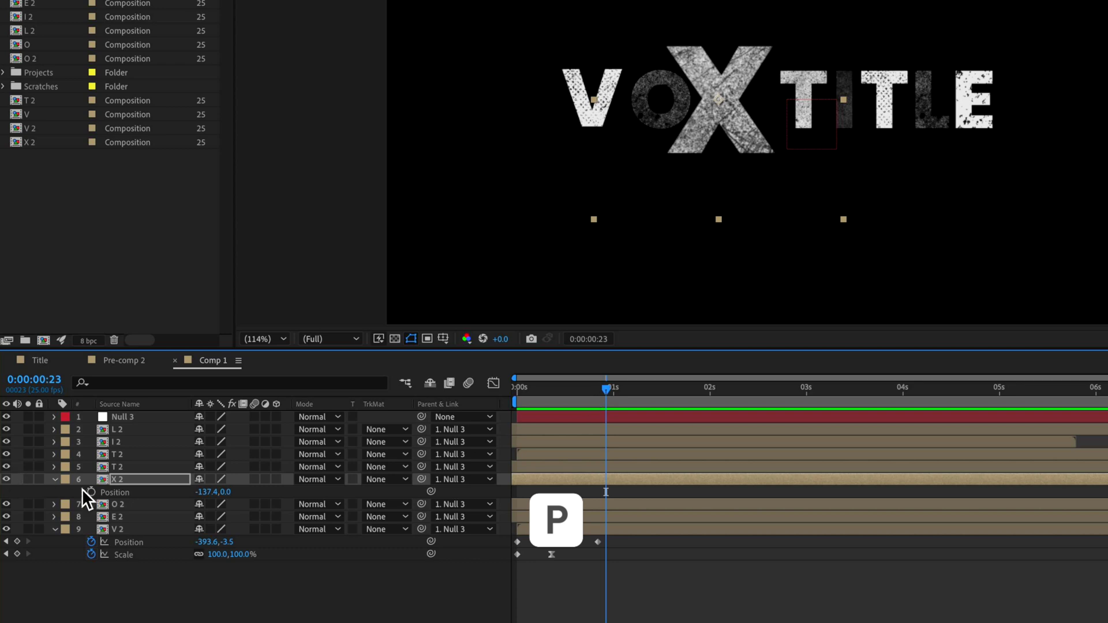
key(u)
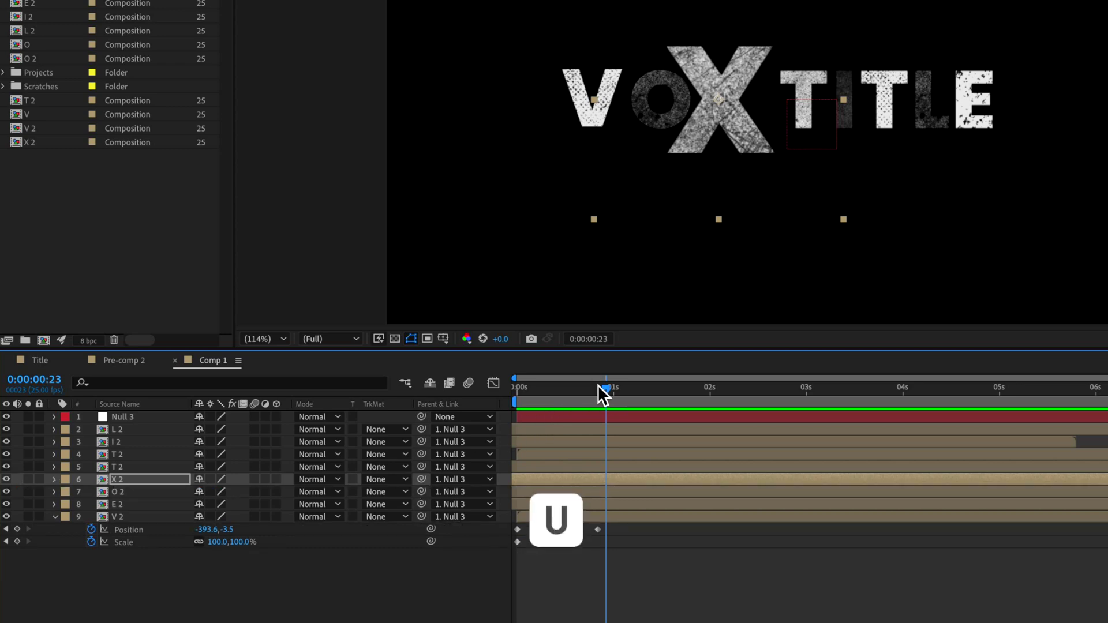
key(u)
drag(599, 385, 660, 402)
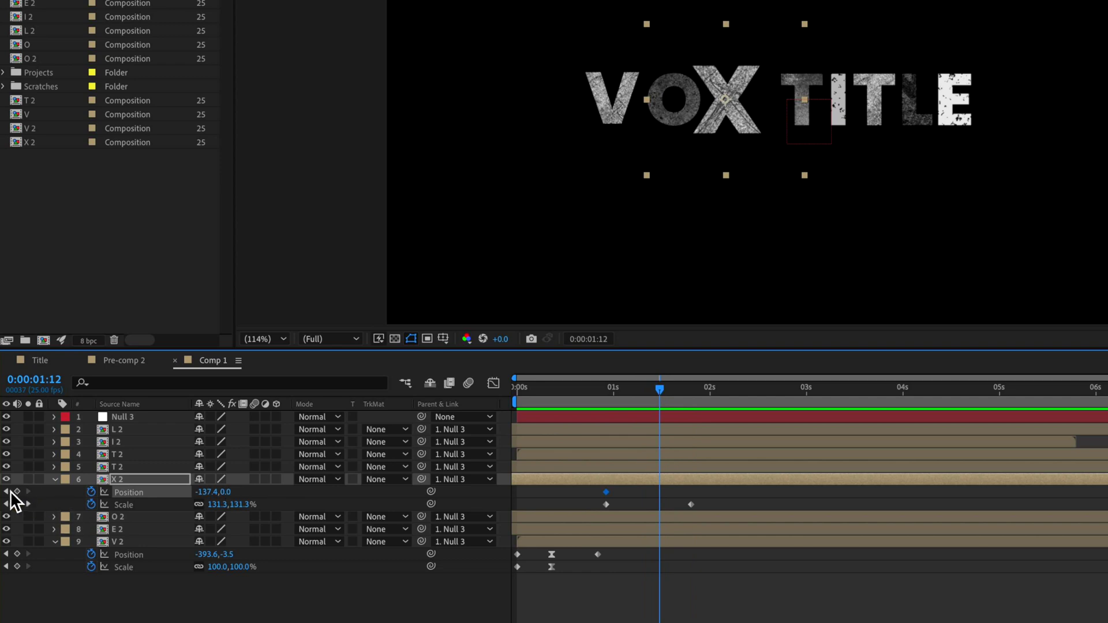
click(6, 505)
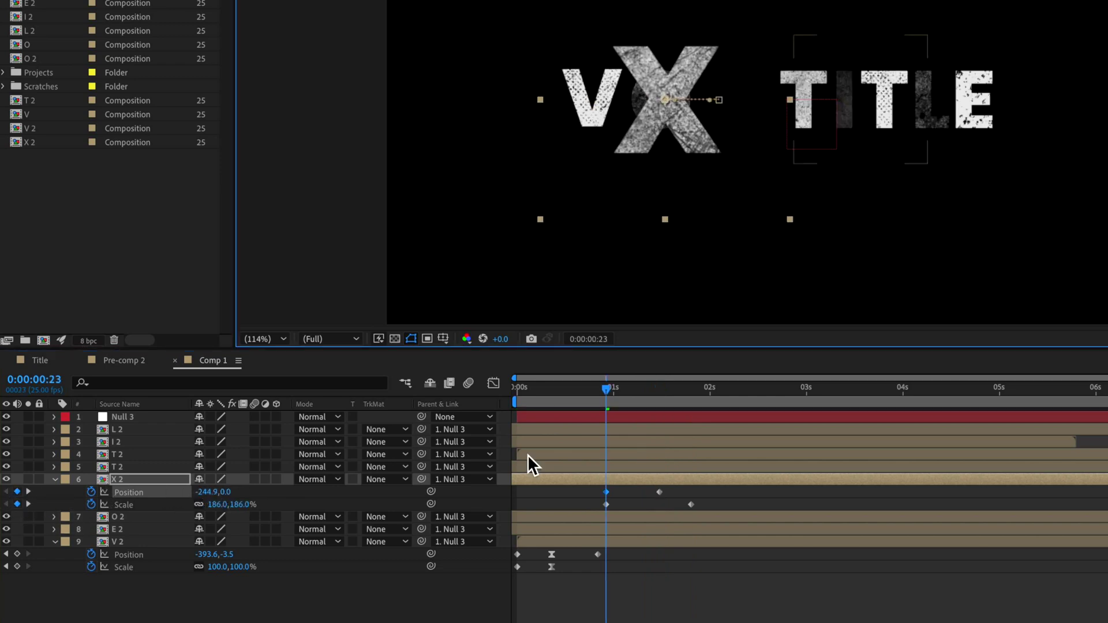
click(564, 388)
key(space)
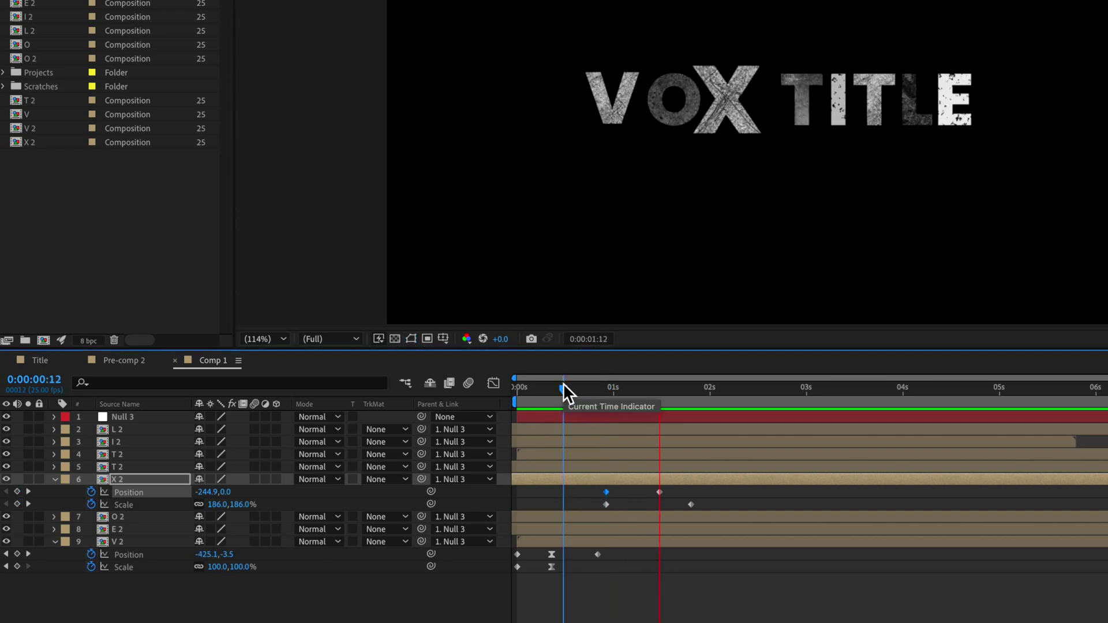
Scrub and play through Comp 1 to review the staggered position and scale animation of all the letters.
drag(563, 387, 534, 407)
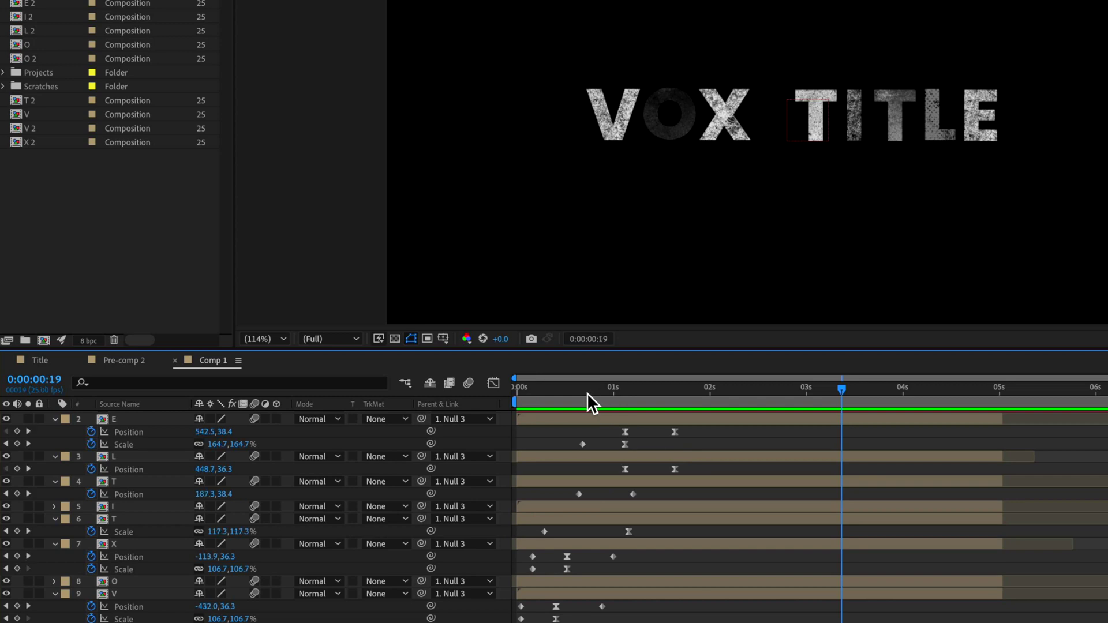
drag(587, 393, 657, 421)
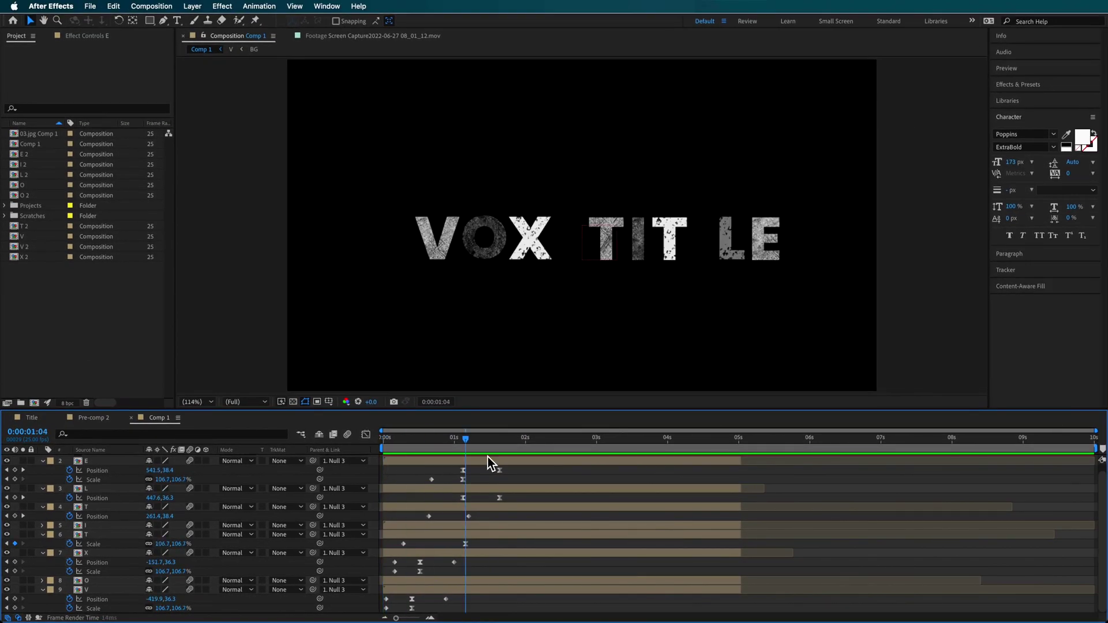
key(space)
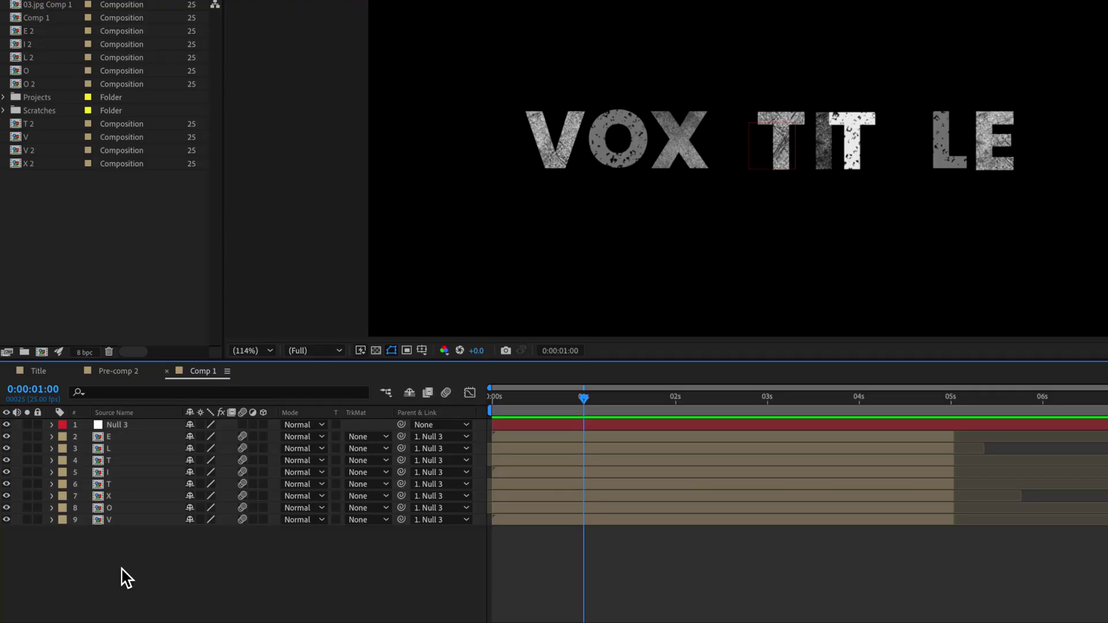
Create a 1920 × 1080 solid in color 0D0D0D and place it below all the letter layers.
right_click(118, 557)
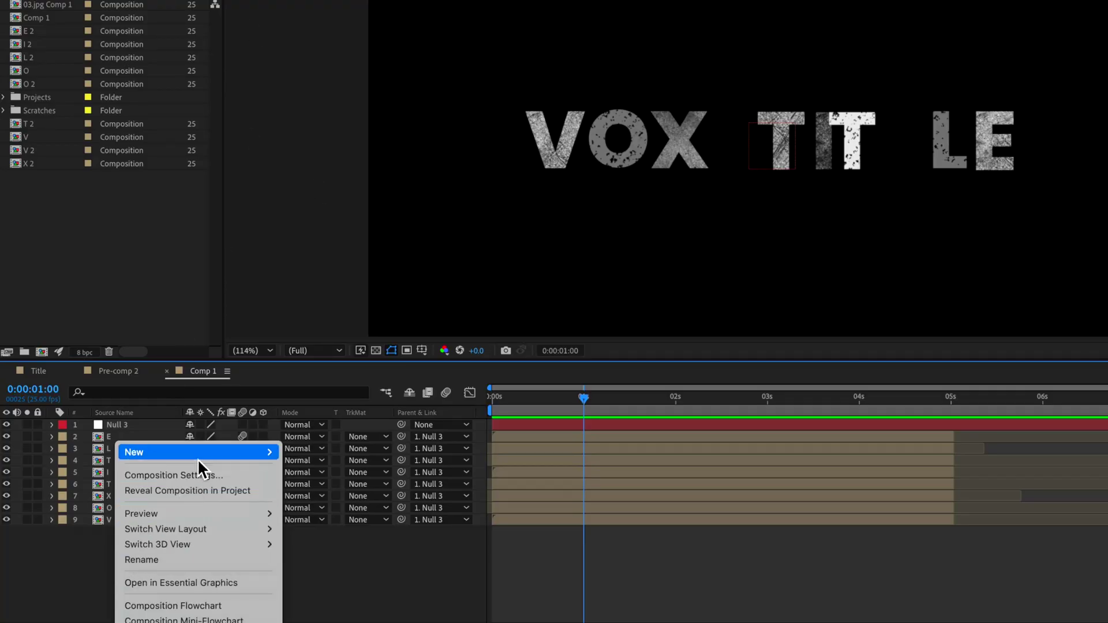
mouse_move(198, 456)
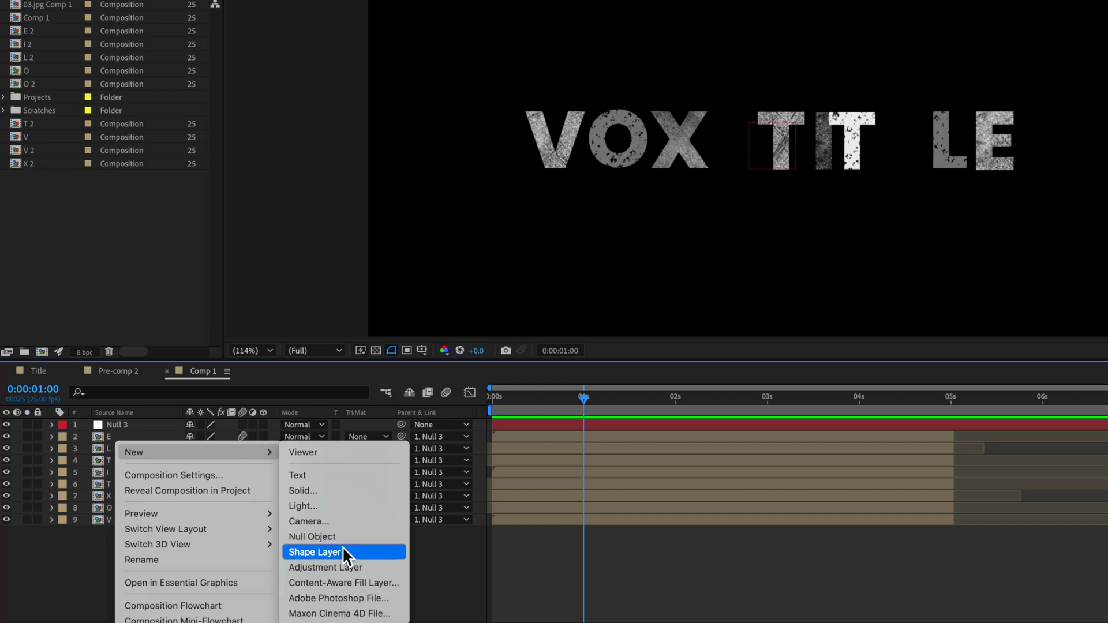
click(322, 490)
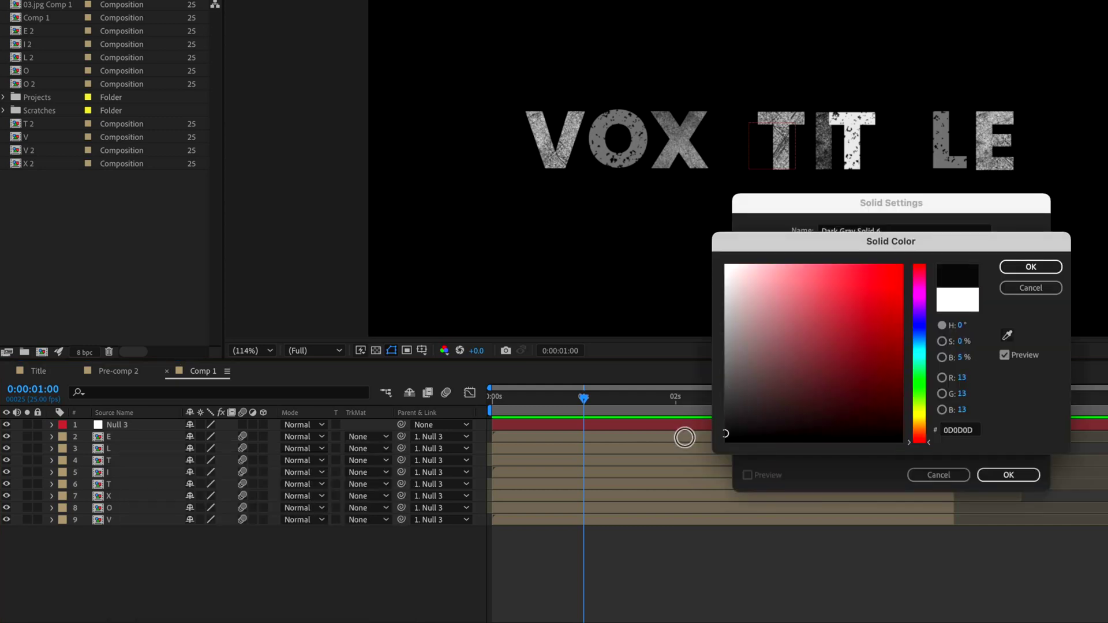
click(1042, 266)
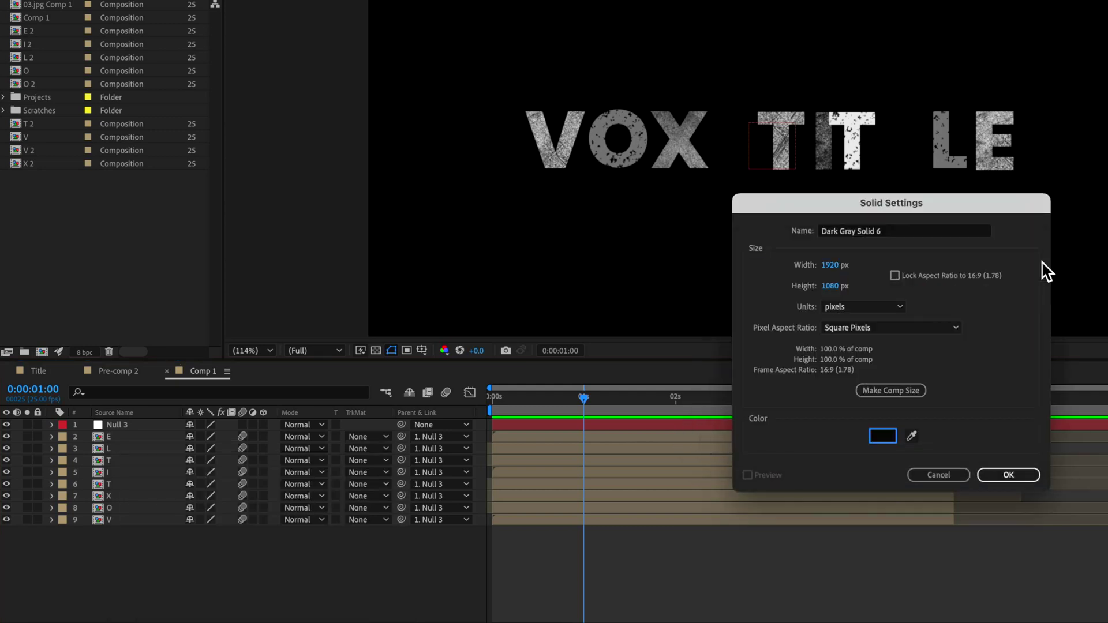
click(1019, 477)
drag(149, 426, 139, 586)
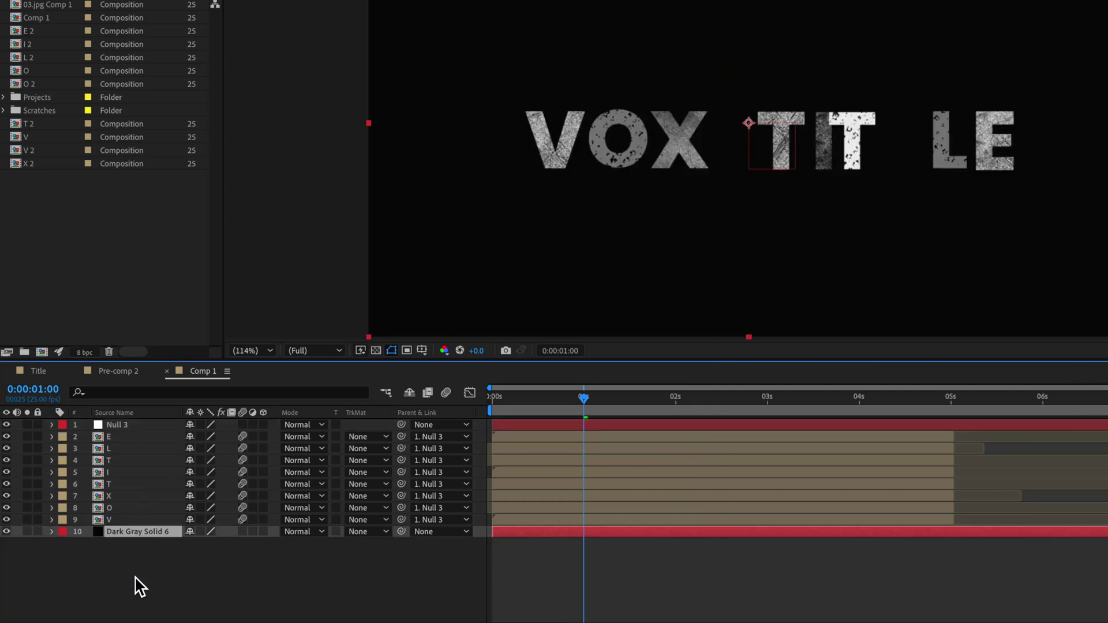
Duplicate the dark solid and recolor the upper copy to a lighter gray, 202020, as a new solid.
click(122, 534)
key(ctrl+d)
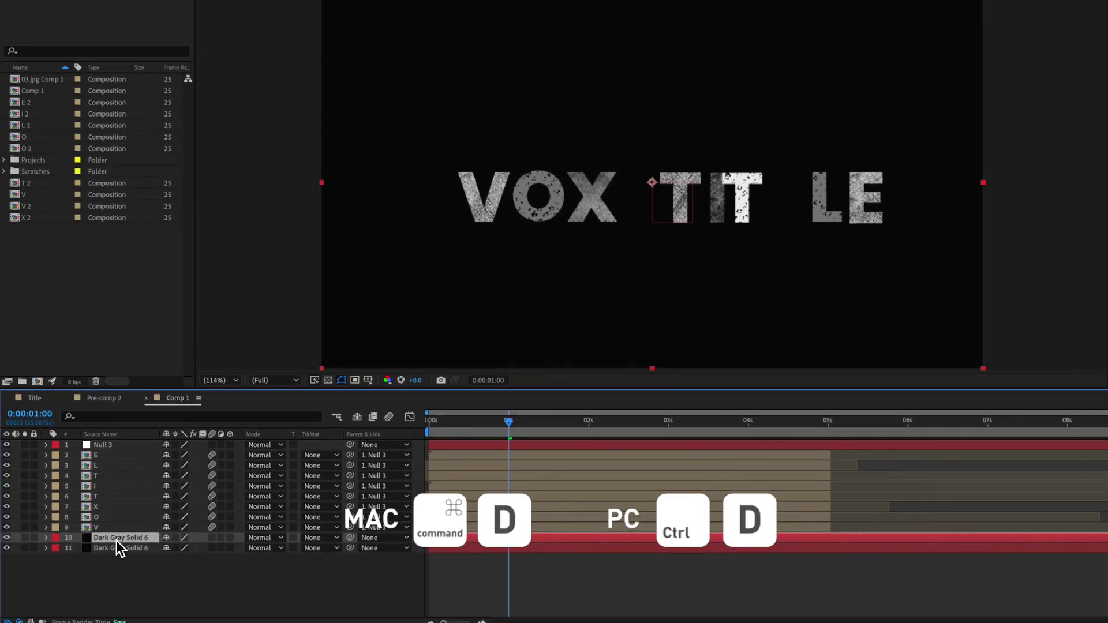
click(222, 6)
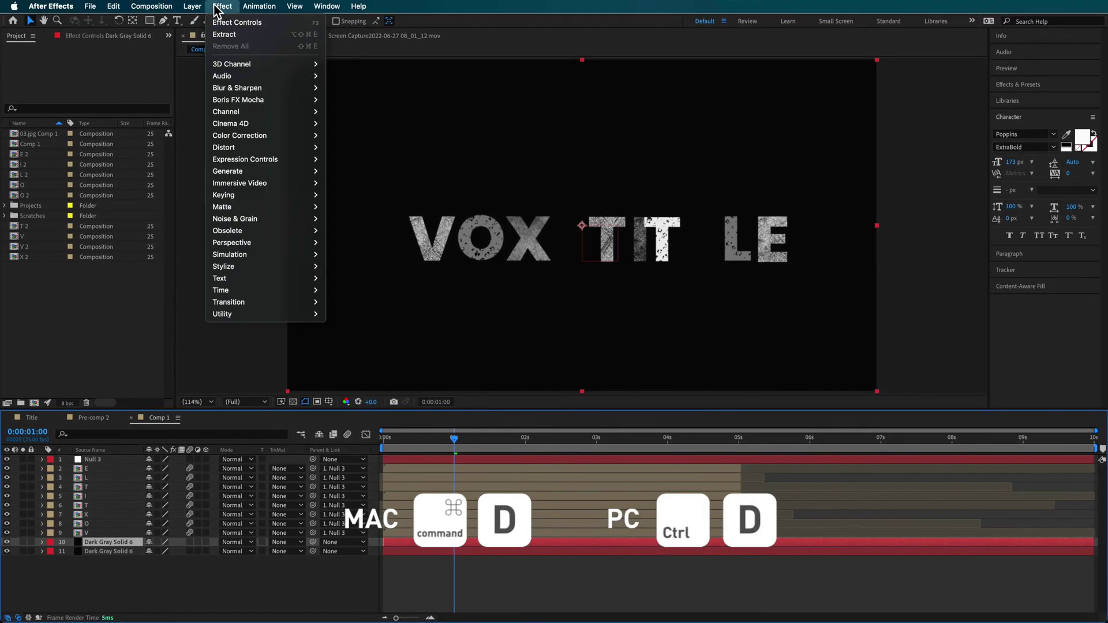
mouse_move(192, 5)
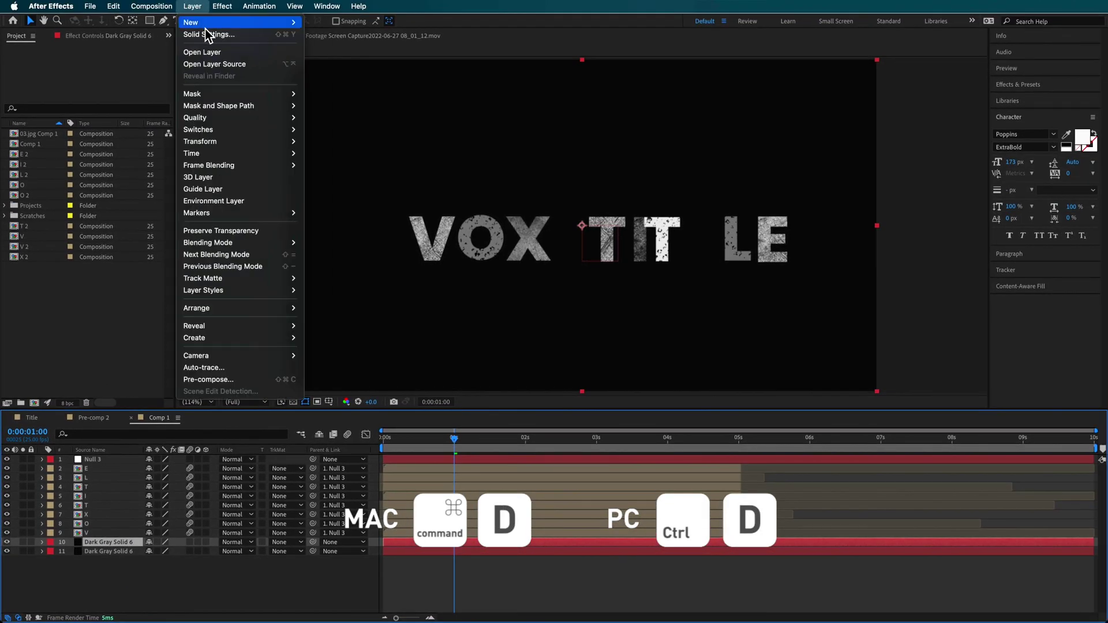
mouse_move(202, 35)
click(335, 47)
click(347, 411)
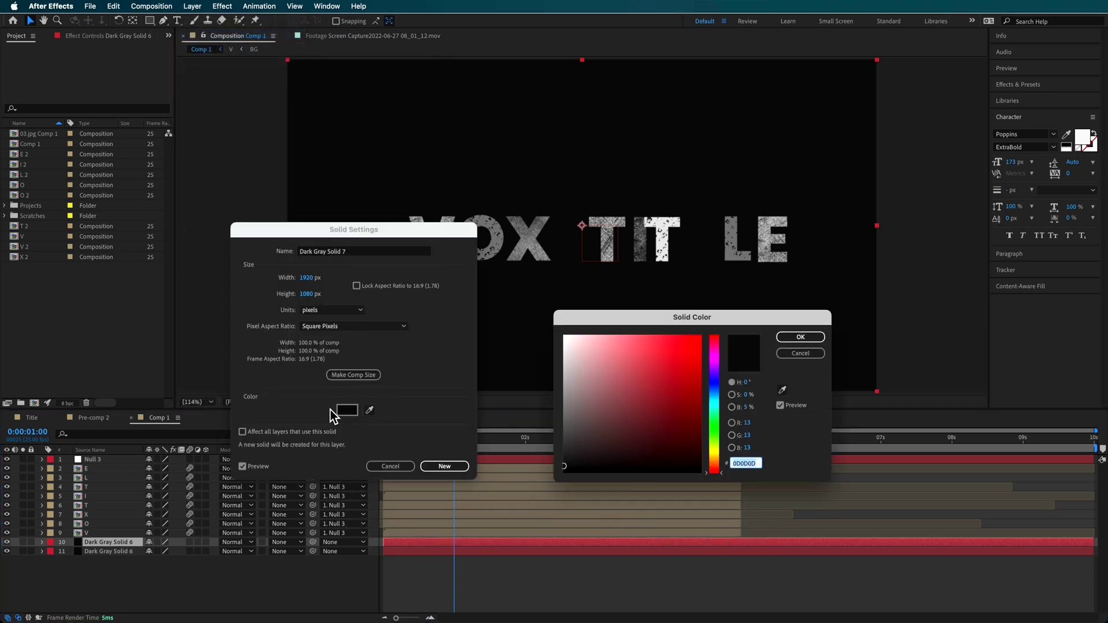
drag(568, 468, 564, 462)
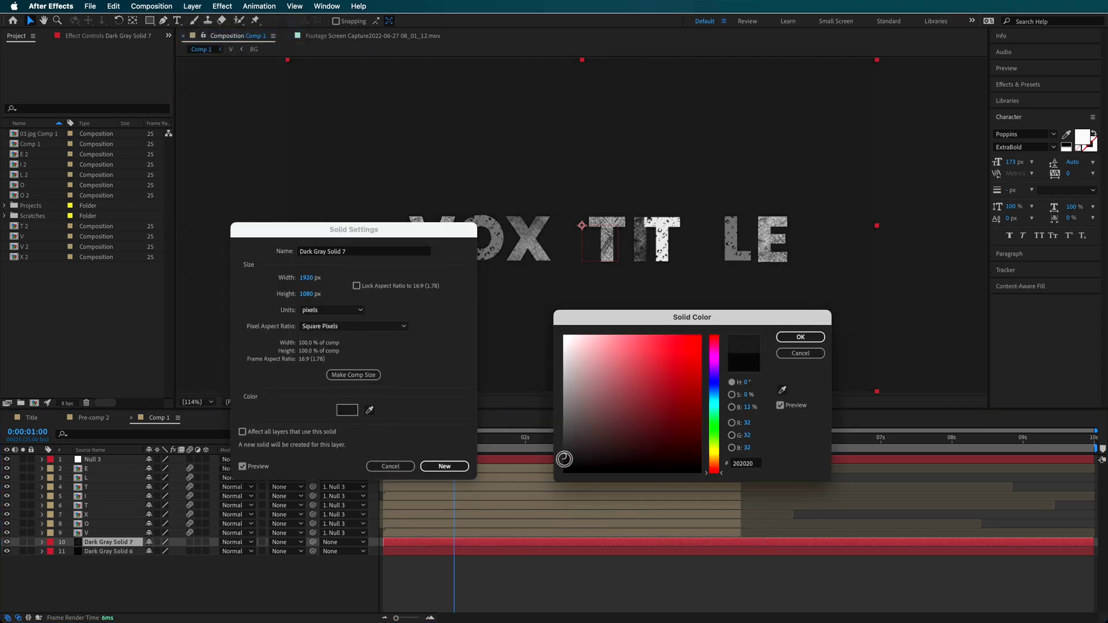
key(Return)
key(Return)
Draw a closed mask on the lighter gray solid with straight sides and a broad curved top arching above the title.
click(164, 20)
key(/)
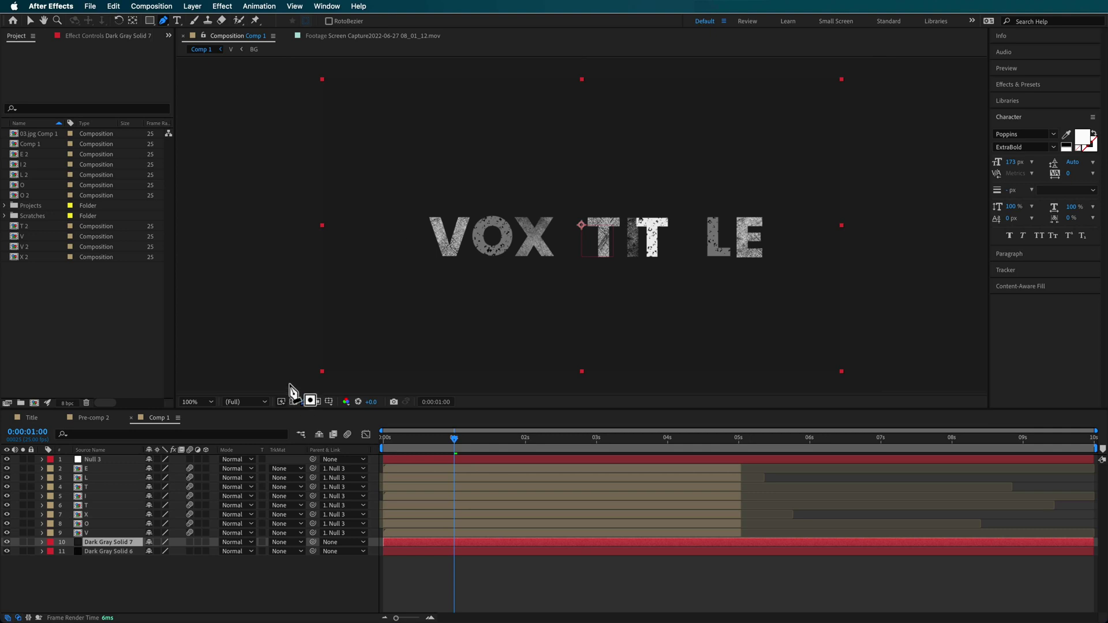
click(289, 383)
click(292, 188)
drag(569, 141, 819, 142)
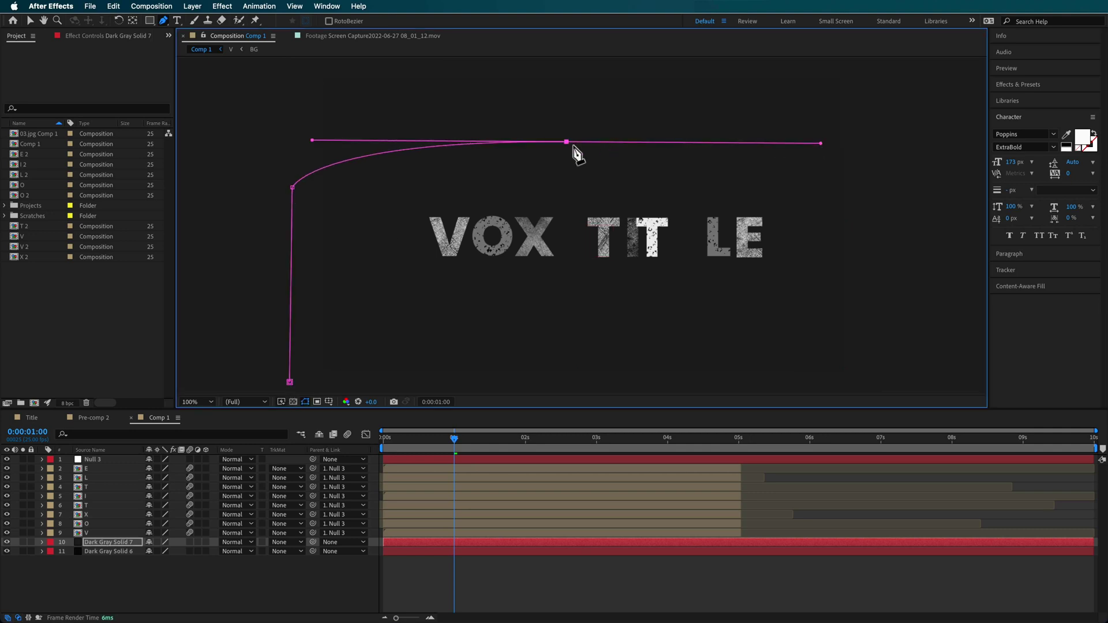
drag(575, 142, 591, 124)
click(870, 175)
click(864, 383)
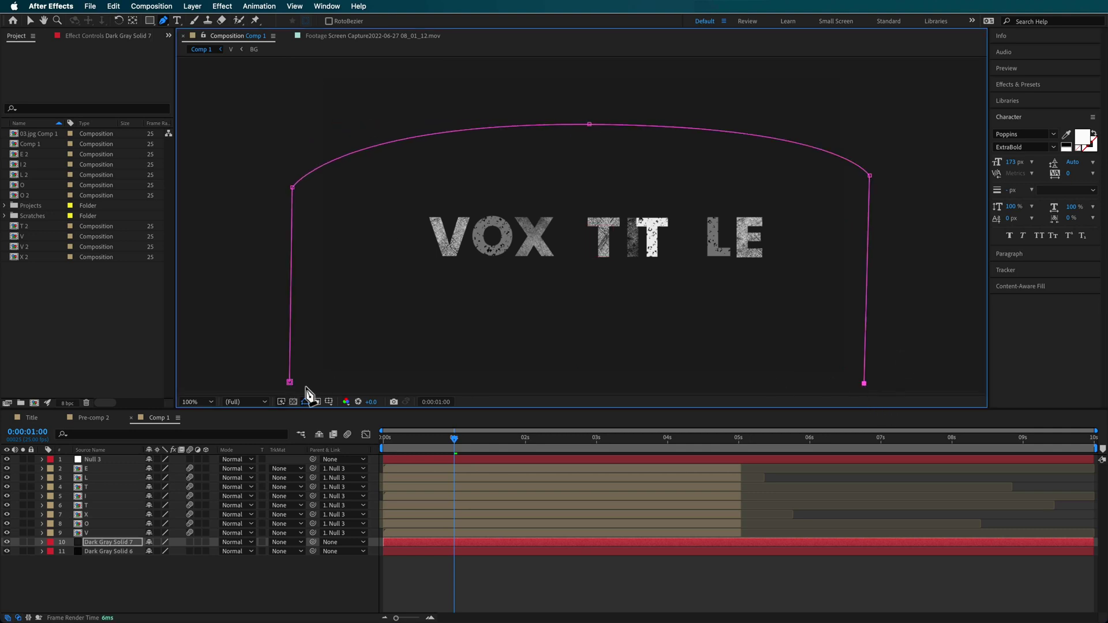
click(289, 382)
Lower the mask's two upper corner points to make the arch more curved, and deselect it.
key(v)
drag(292, 188, 292, 215)
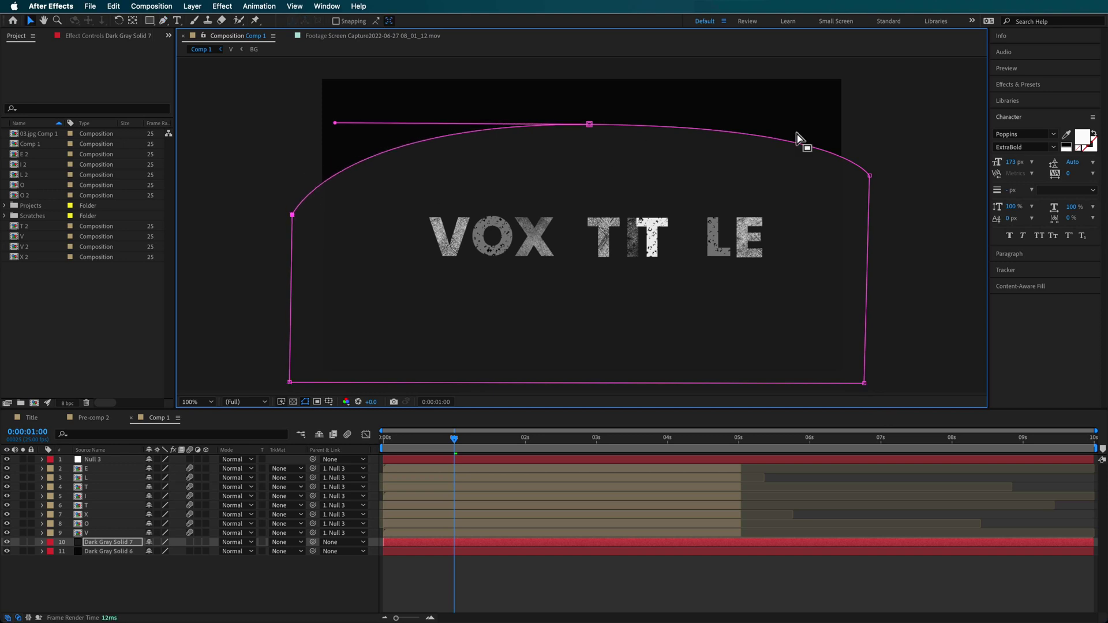
drag(870, 176, 869, 199)
key(F2)
Apply the Perspective Drop Shadow effect to the masked lighter gray solid.
click(145, 542)
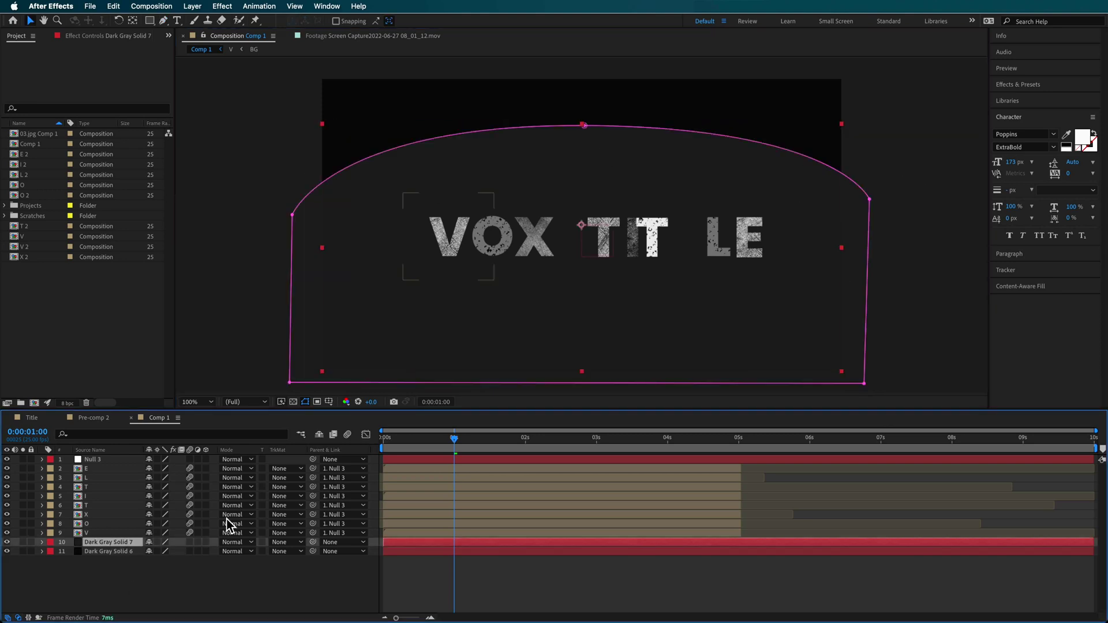
click(224, 7)
click(227, 8)
key(super+shift+slash)
text(drop)
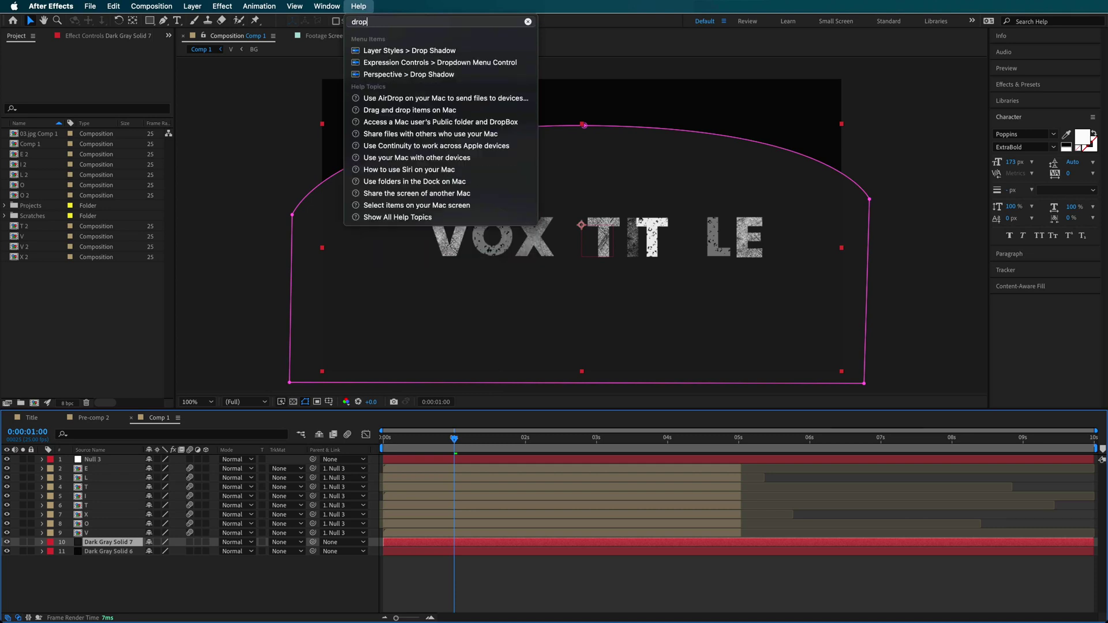
click(396, 74)
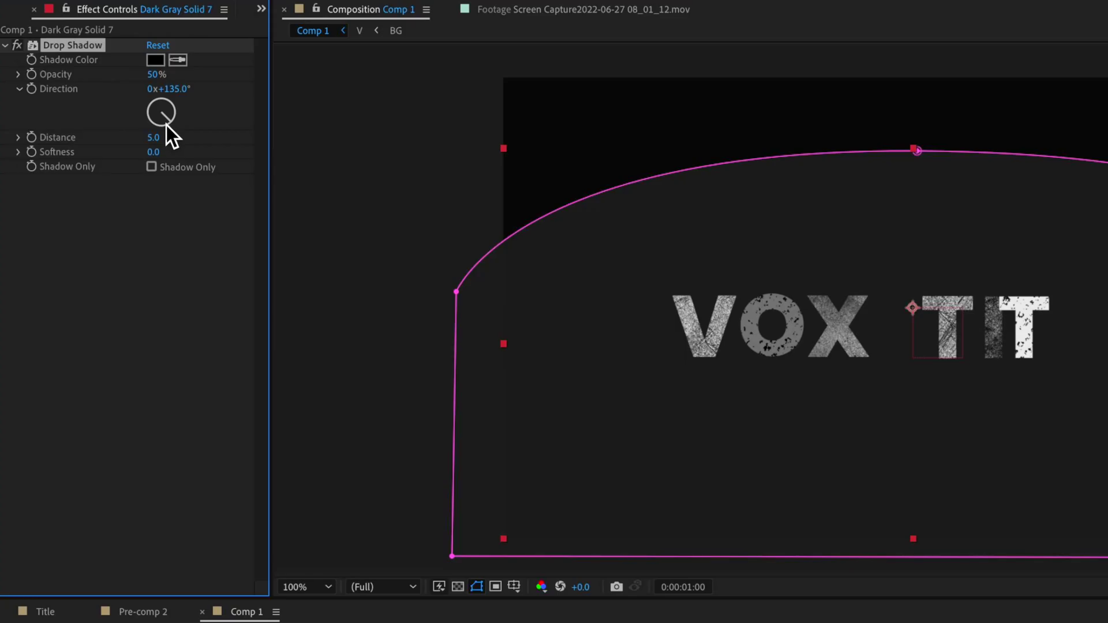
Set the drop shadow's direction to -15°, distance to 22 and softness to 28, and check the arch's shadow.
drag(110, 108, 98, 63)
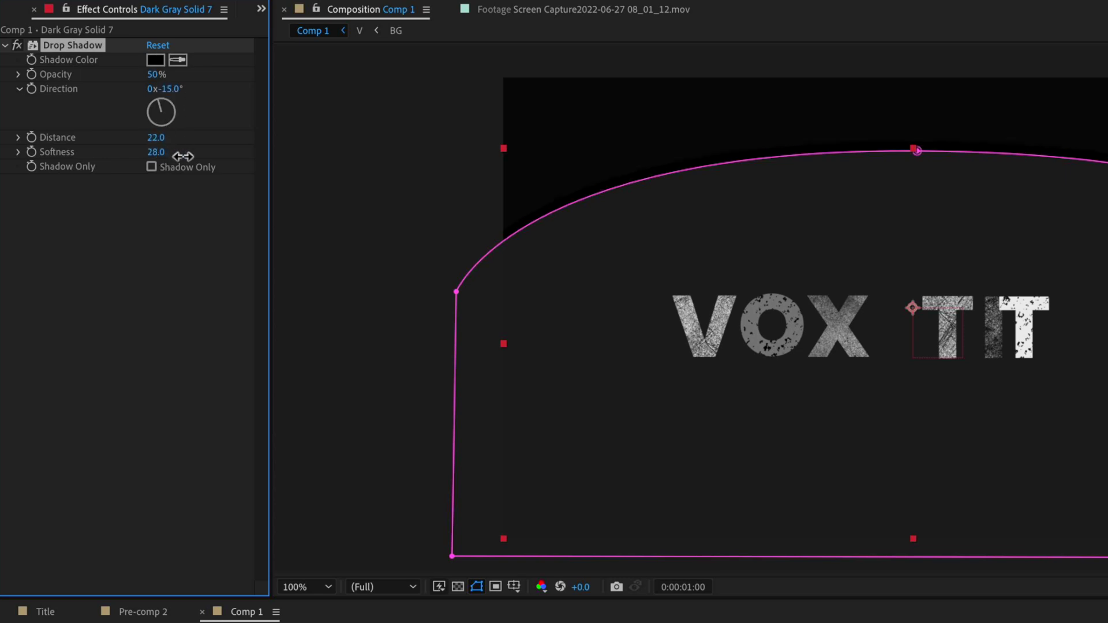
click(207, 294)
click(479, 591)
key(ctrl+Down)
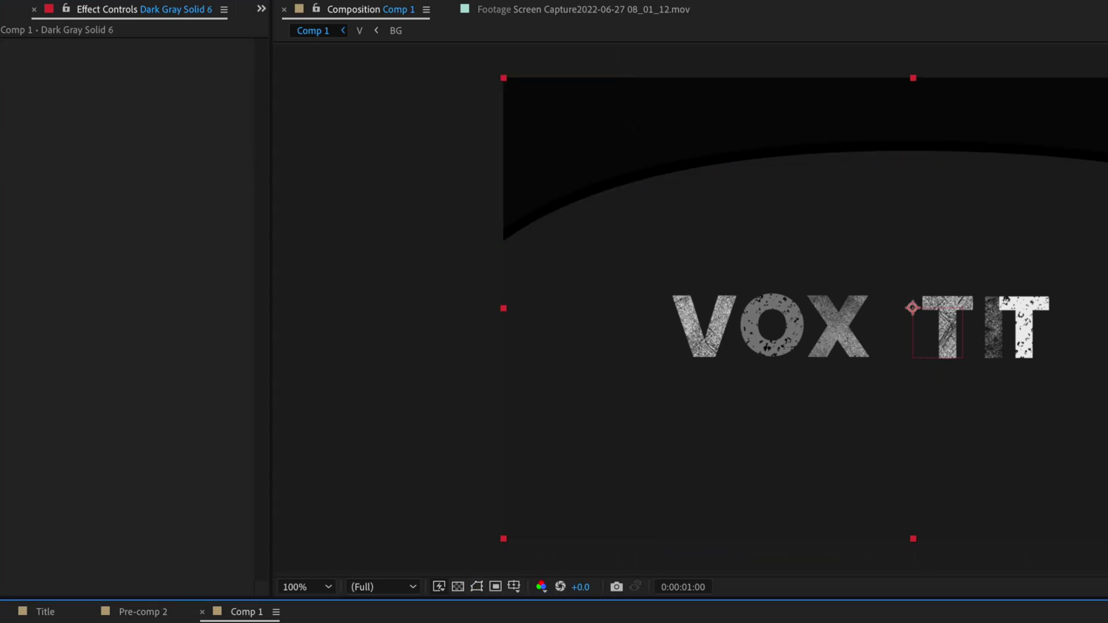
click(99, 545)
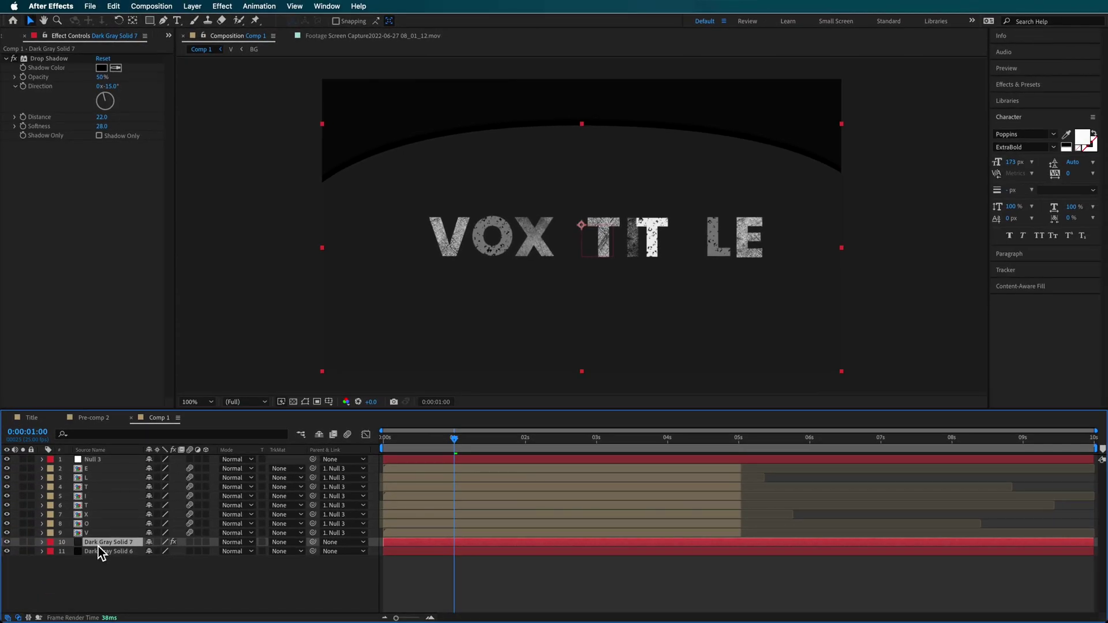
Create a 1920 × 1080 solid named Grid and place it between the two dark gray solids.
click(94, 562)
right_click(94, 562)
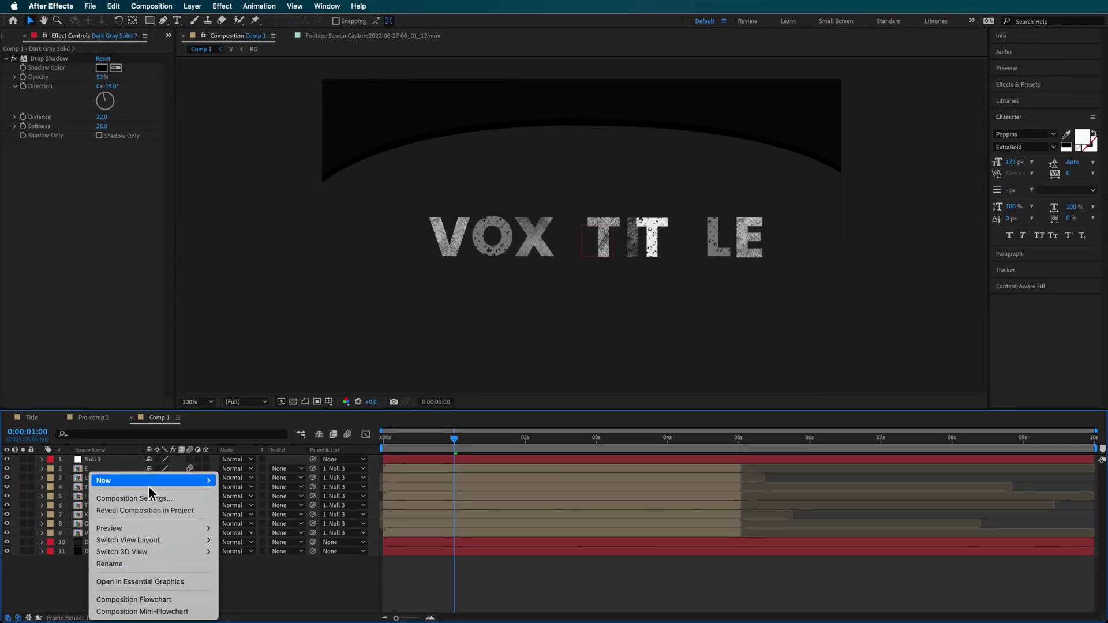
mouse_move(151, 483)
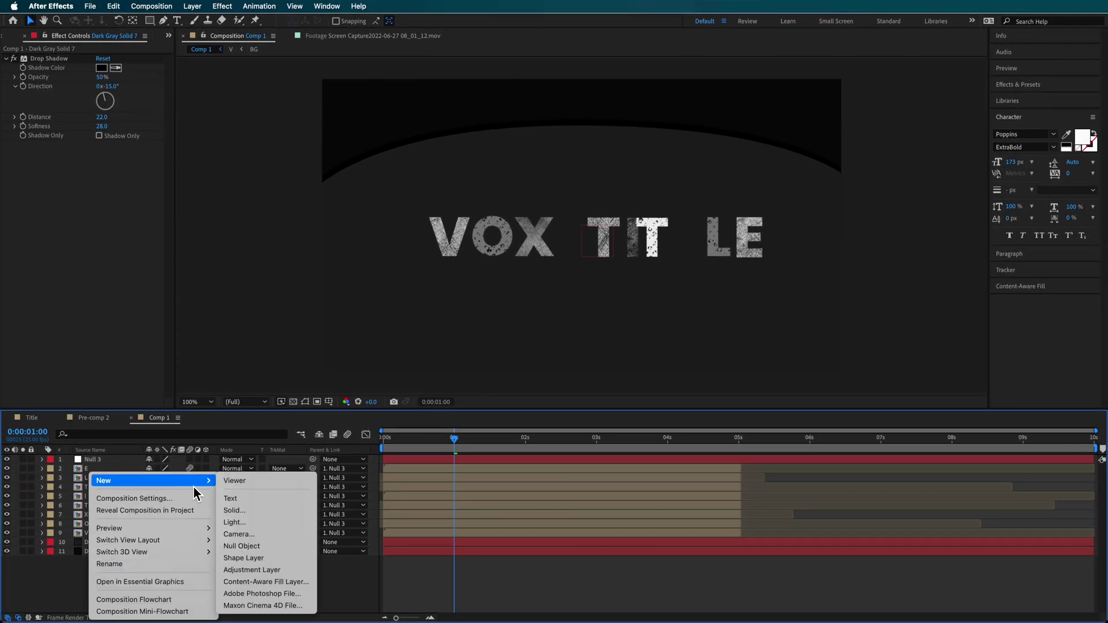
click(252, 514)
text(Grid)
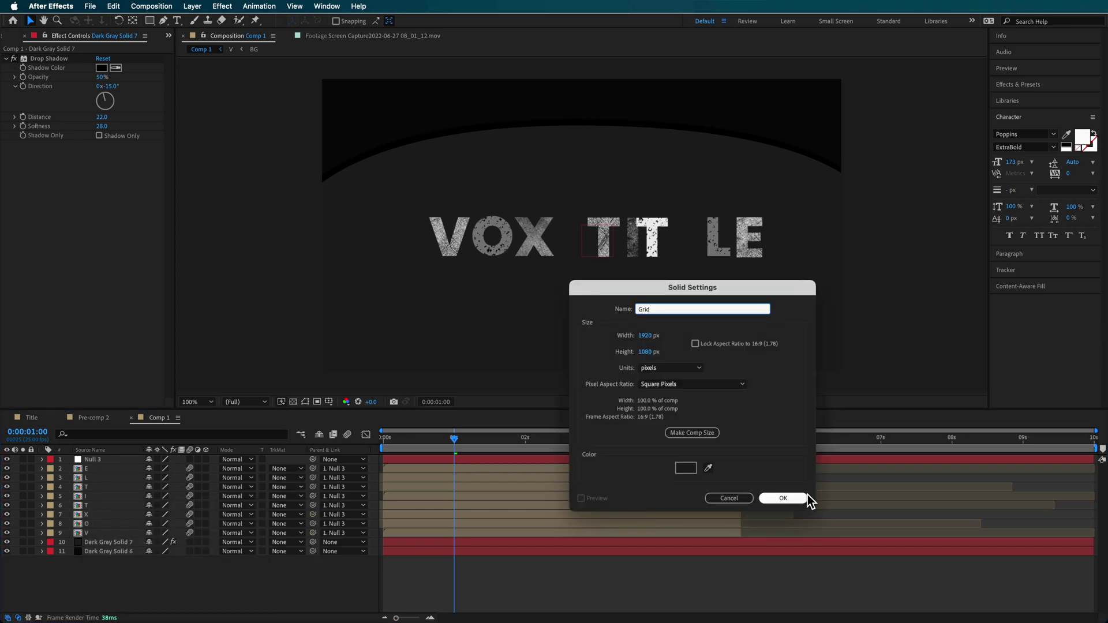
click(807, 498)
drag(105, 463, 100, 554)
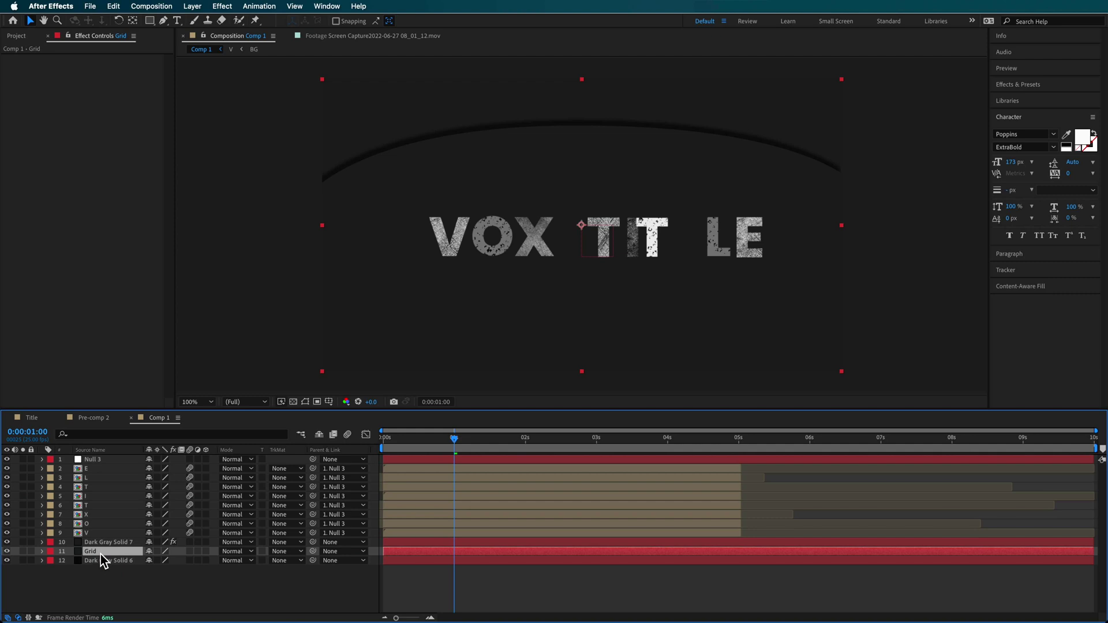
Apply the Generate Grid effect to the Grid solid, sized by Width Slider with width 408, border 2 and opacity 11%.
click(359, 7)
text(grid)
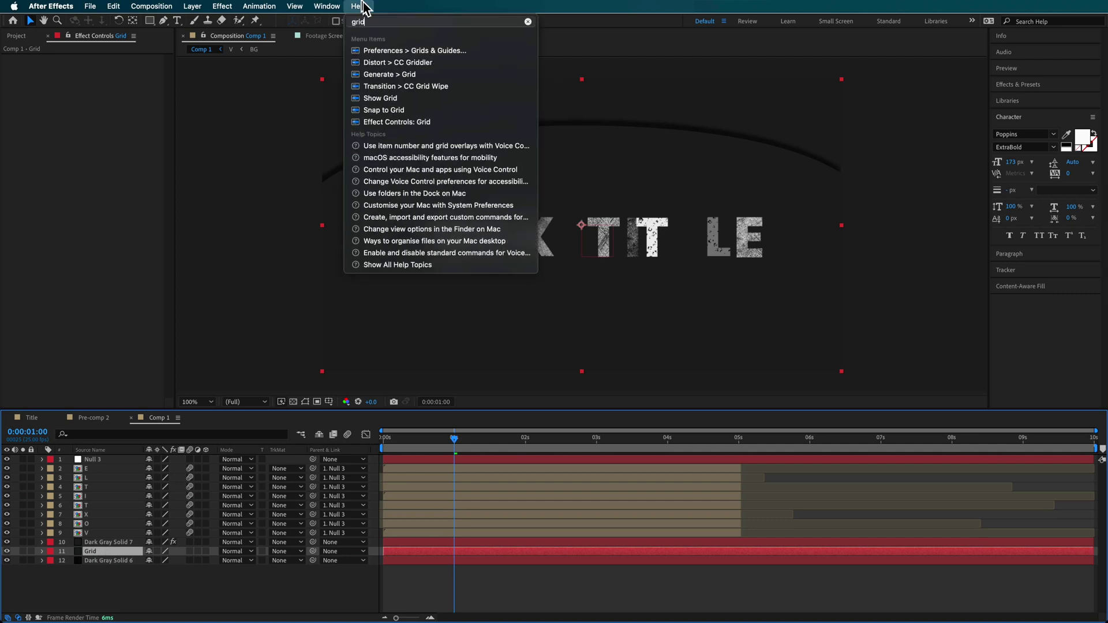
click(386, 73)
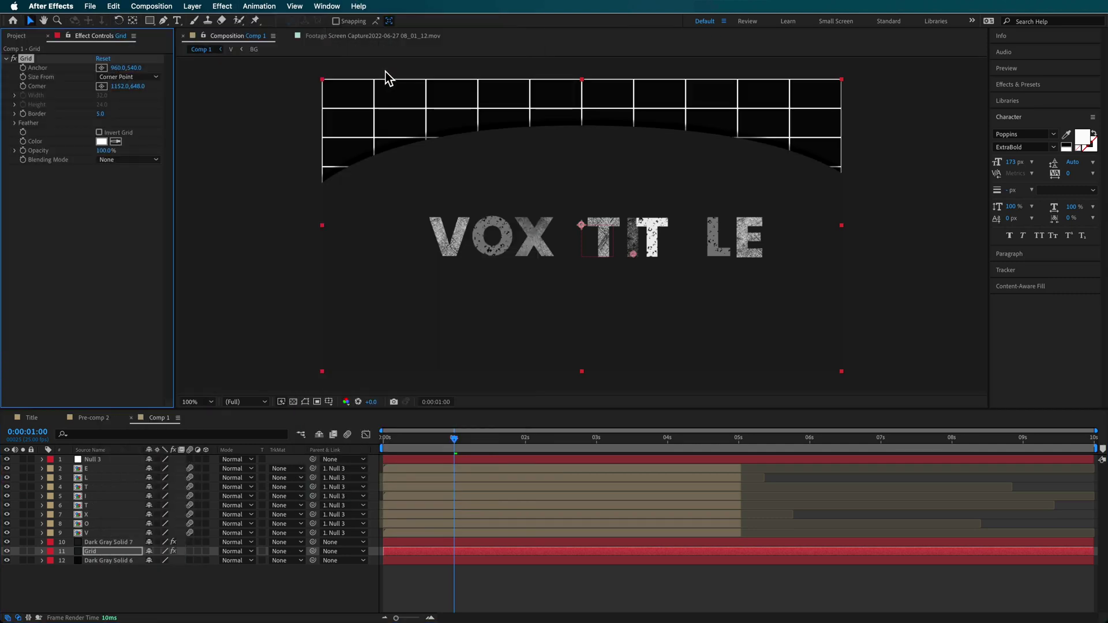
click(15, 95)
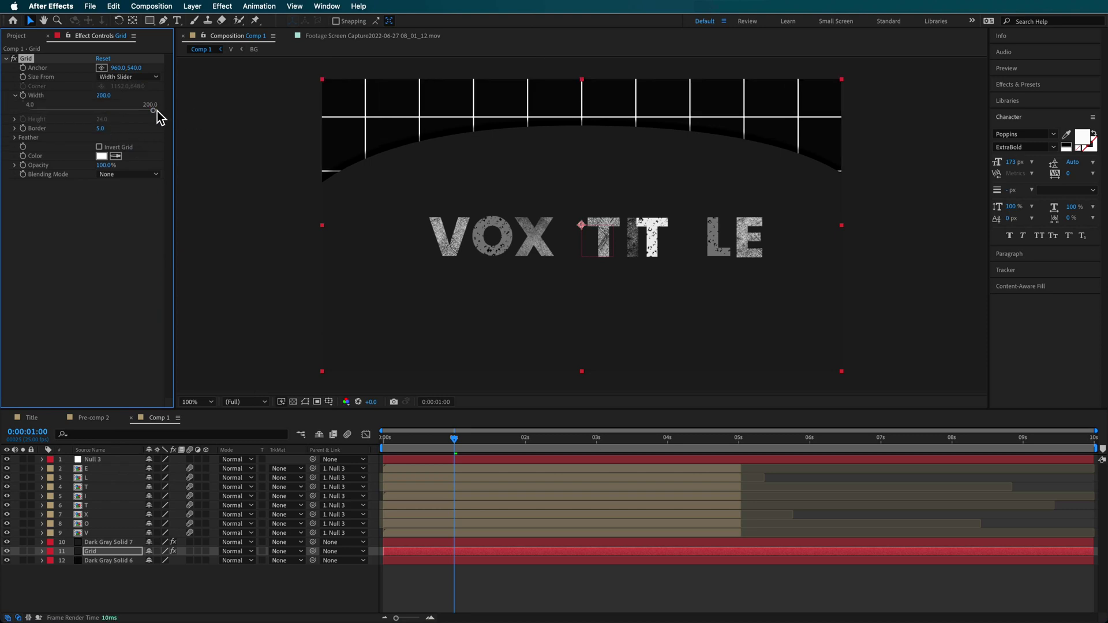
drag(103, 95, 228, 101)
drag(96, 130, 49, 166)
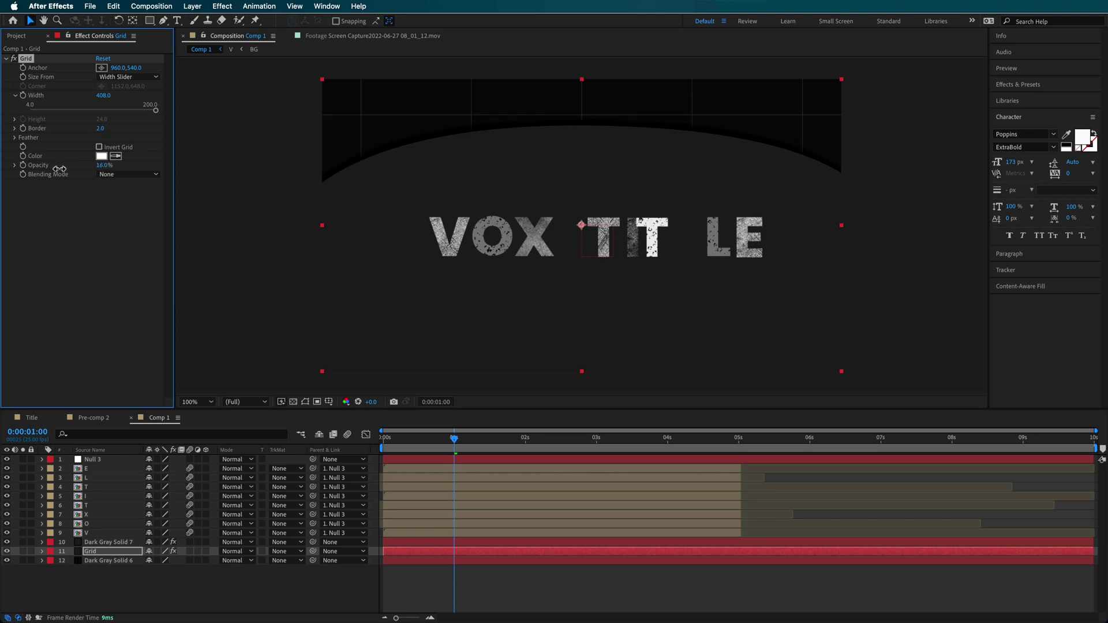
Duplicate the Grid layer, move the copy above the masked gray solid, parent it to Null 3, and scrub to check the motion.
click(106, 552)
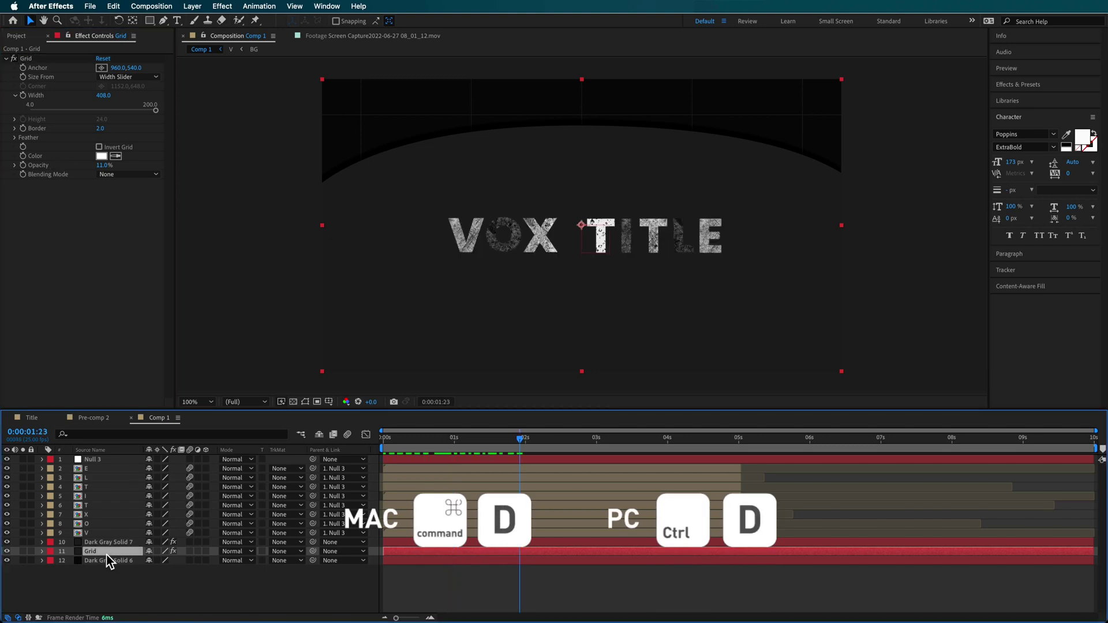
key(super+d)
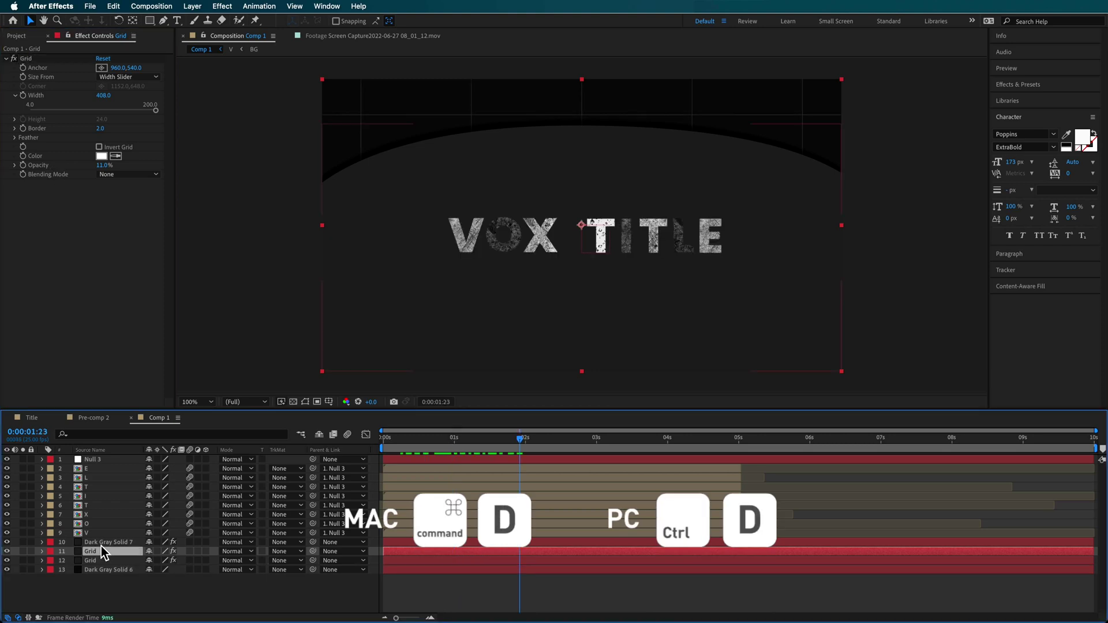
drag(101, 558, 103, 540)
mouse_move(468, 446)
mouse_down()
mouse_move(410, 443)
mouse_move(460, 446)
mouse_up()
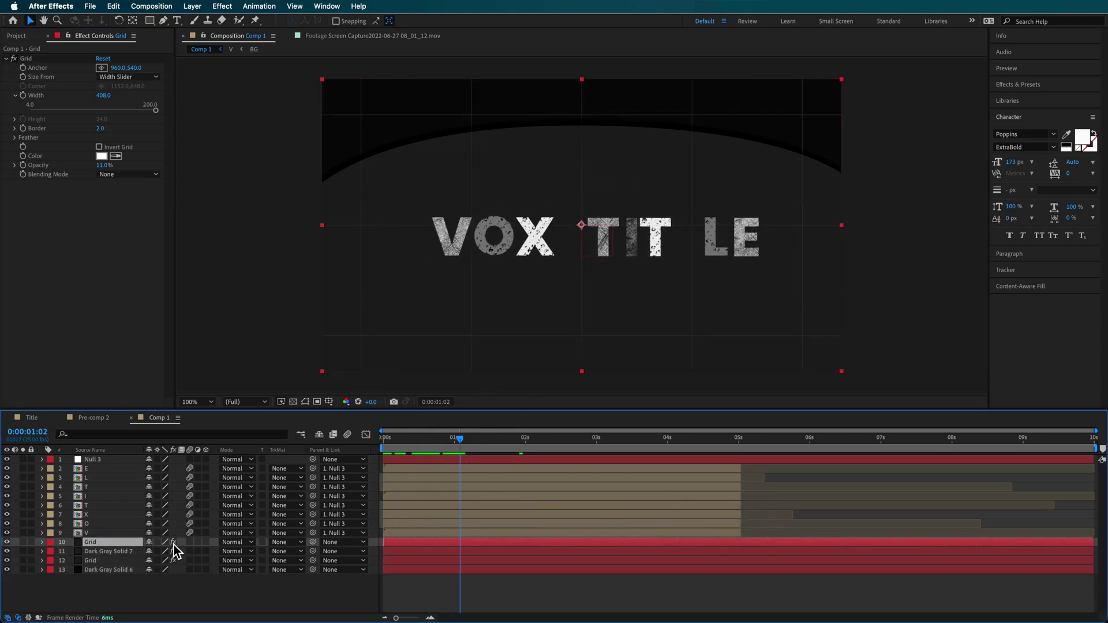
drag(313, 542, 86, 459)
drag(470, 438, 395, 455)
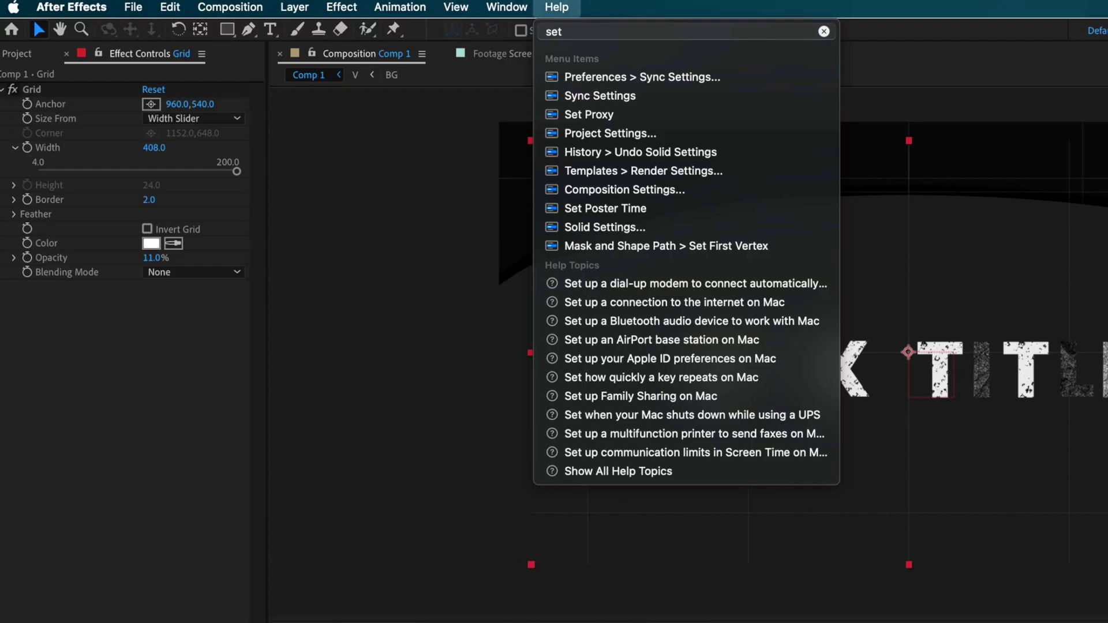
Apply Set Matte to the upper Grid layer, taking its matte from Dark Gray Solid 7 with Effects & Masks.
text(matte)
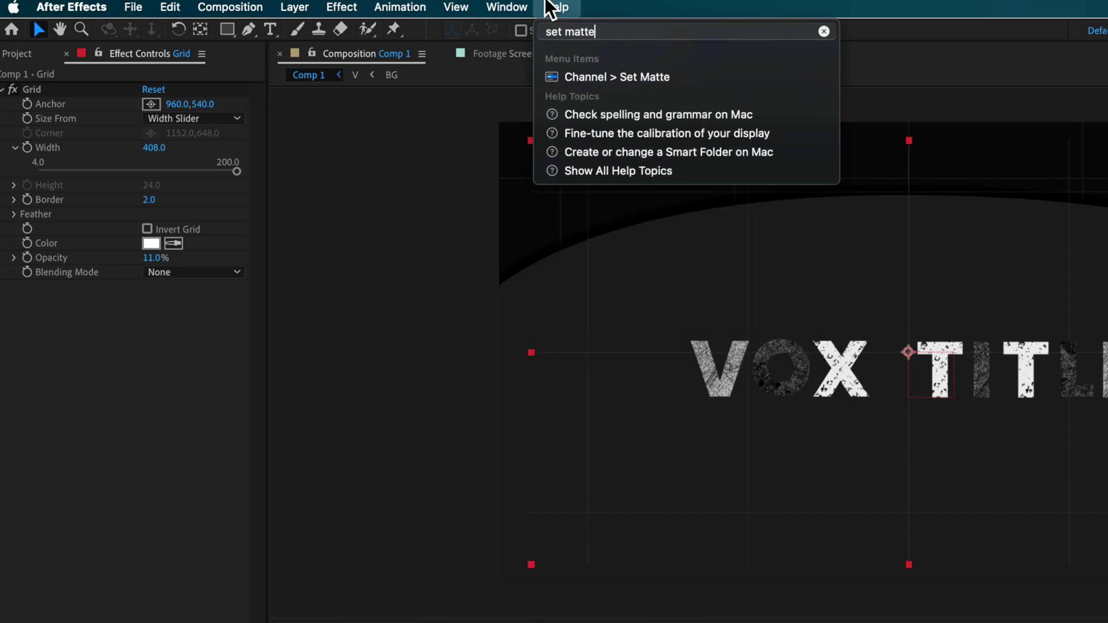
click(599, 81)
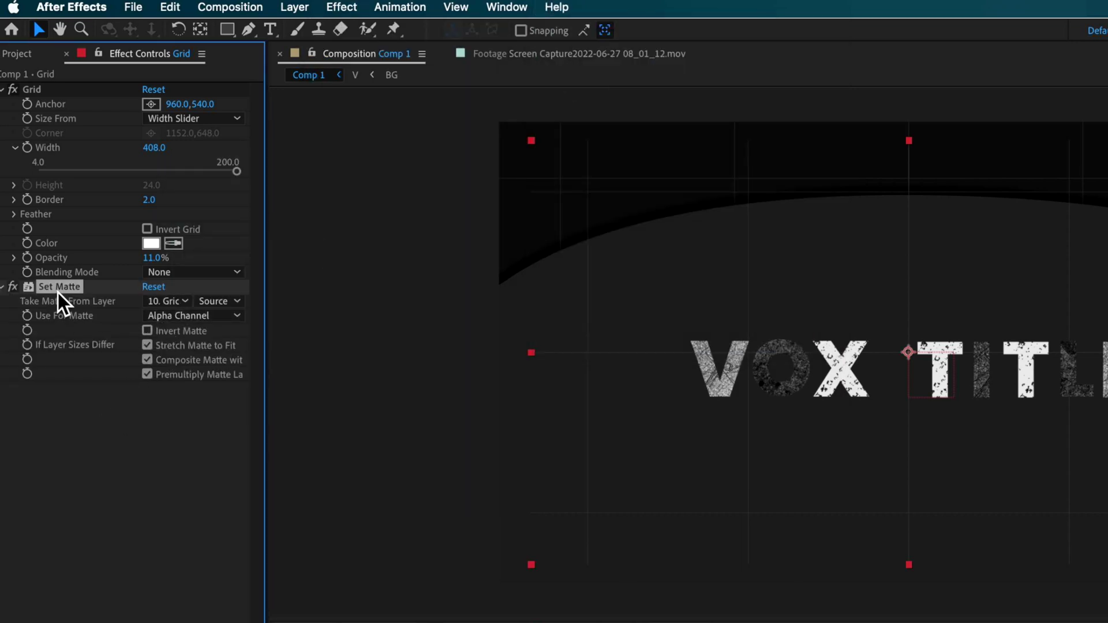
click(181, 303)
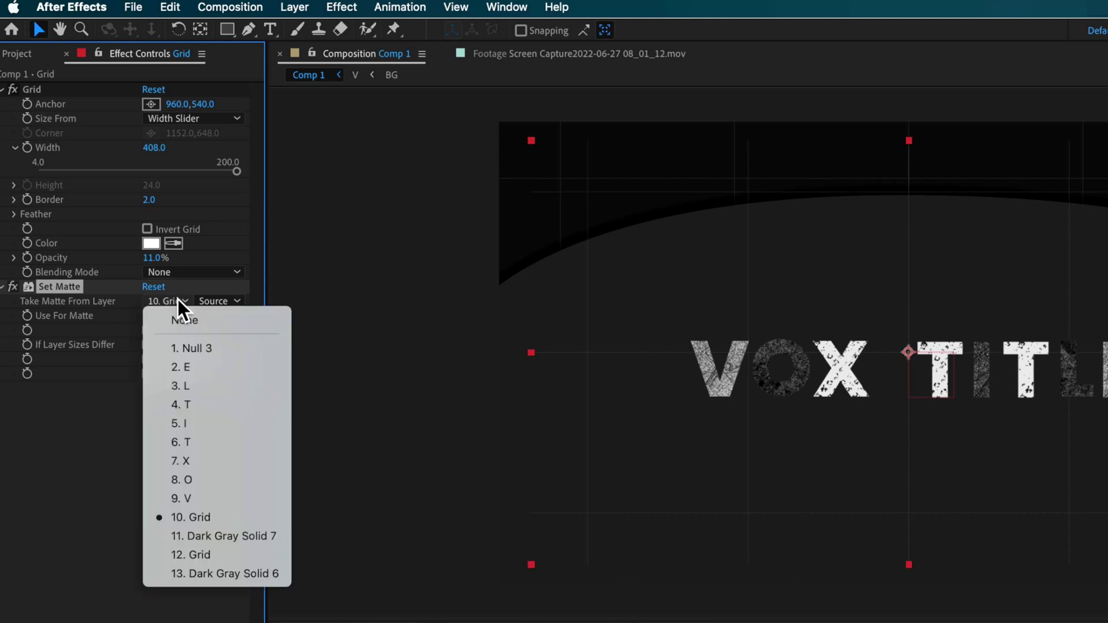
click(199, 534)
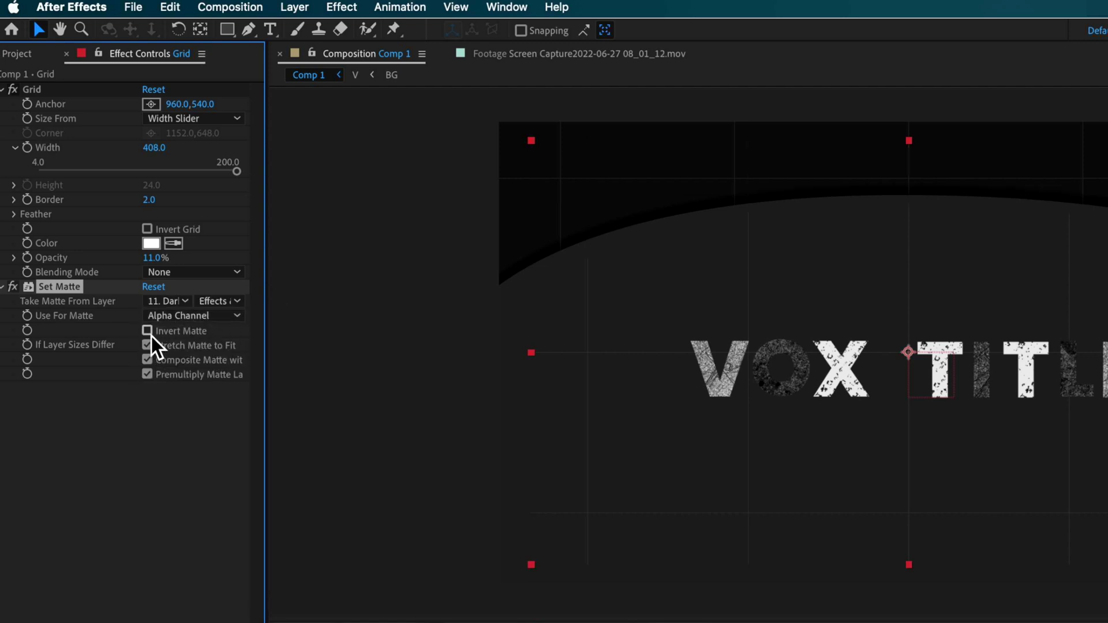
click(228, 304)
click(242, 361)
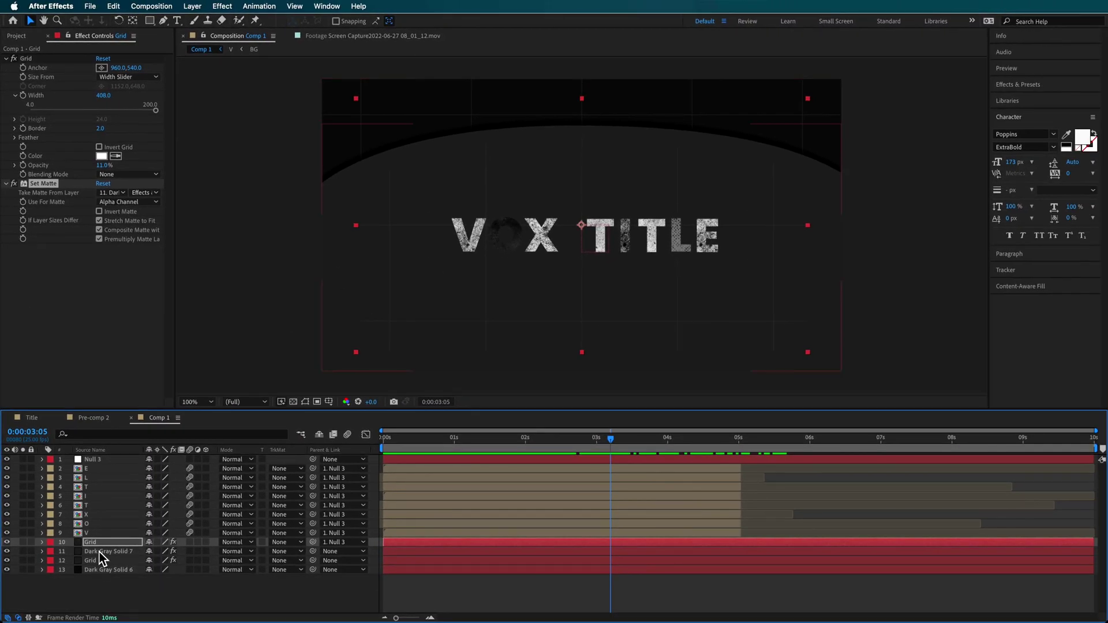
Keyframe Dark Gray Solid 7's Scale from 144% at the start to 100% at about 1.4 seconds, and scrub to check it.
click(99, 552)
key(Home)
key(alt+shift+s)
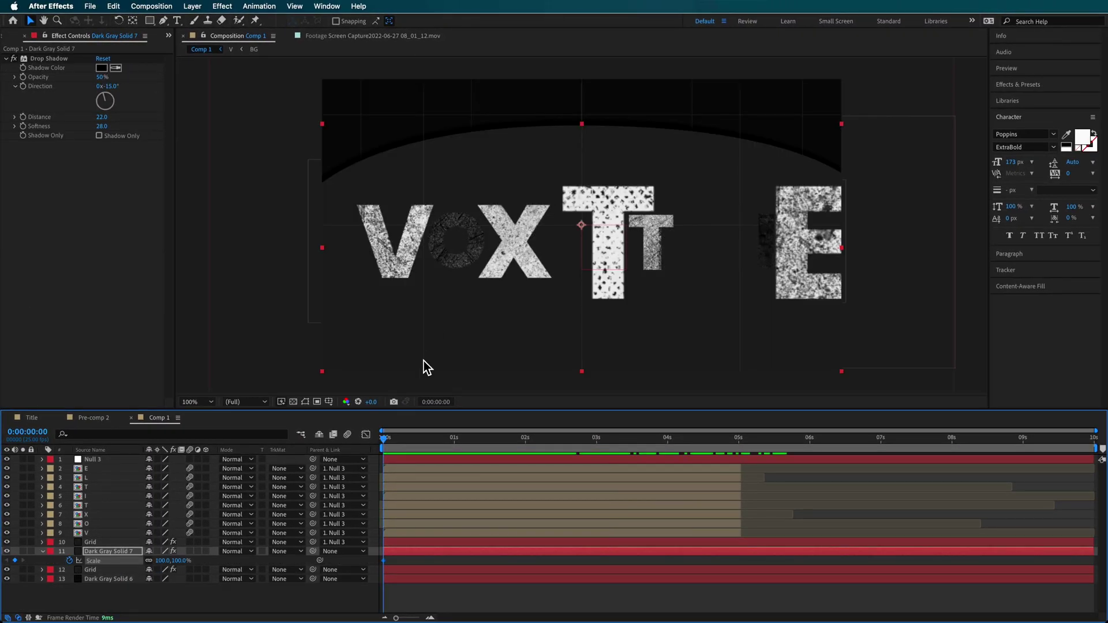
drag(387, 447, 484, 447)
key(Home)
drag(164, 560, 207, 567)
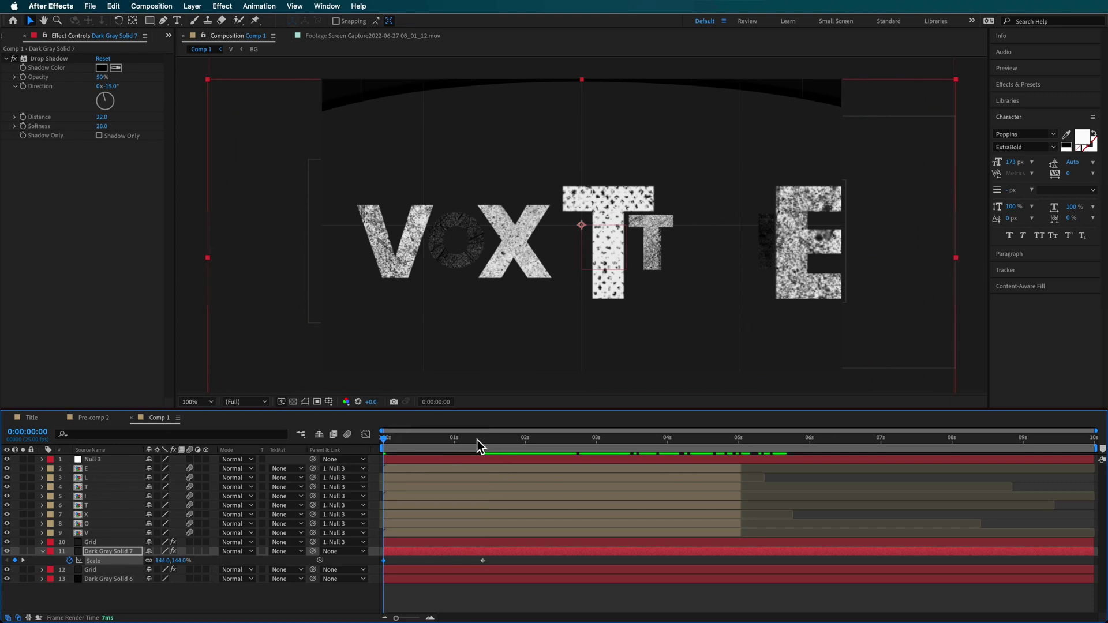
drag(404, 442, 531, 448)
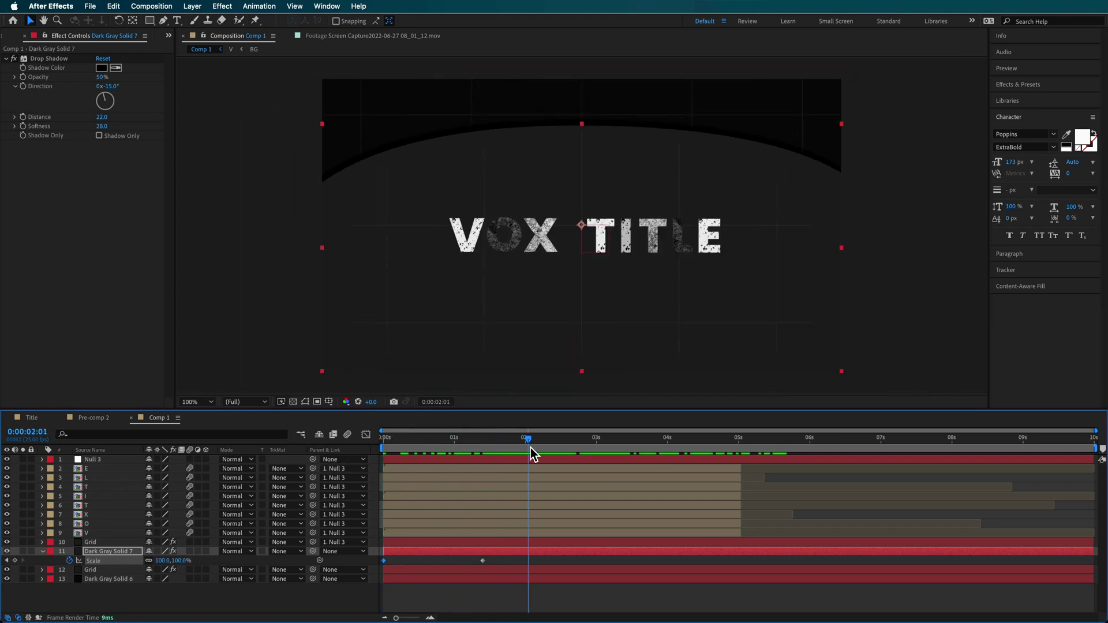
Ease the solid's ending Scale keyframe, extend its incoming handle almost back to the start in the Graph Editor, and preview the motion.
right_click(483, 561)
click(445, 583)
right_click(483, 561)
mouse_move(542, 611)
click(652, 553)
click(366, 434)
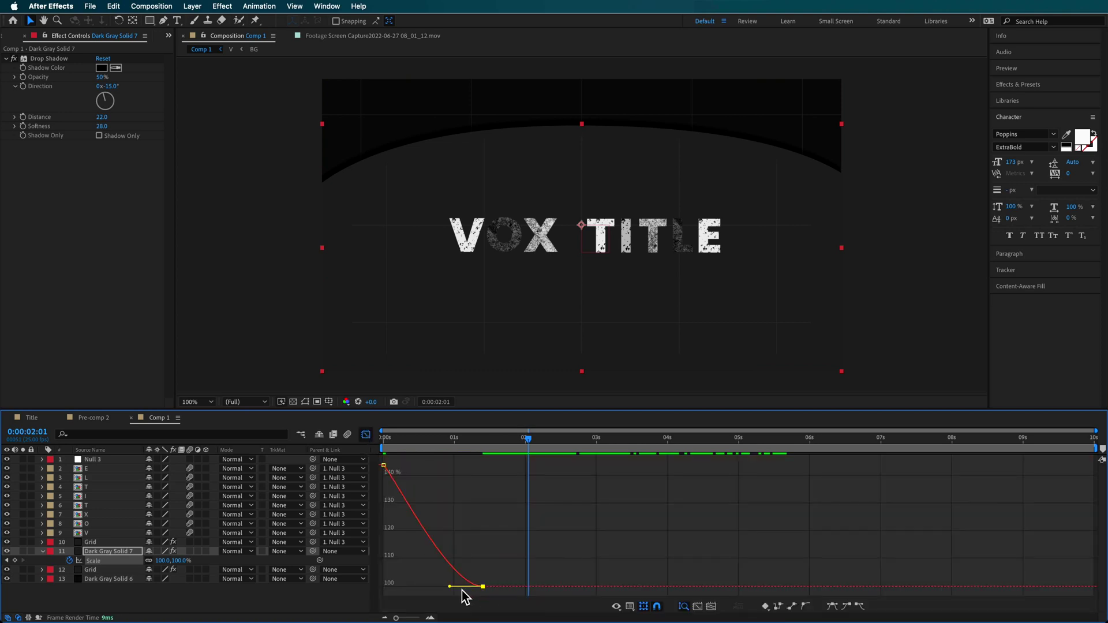
drag(450, 587, 397, 587)
key(space)
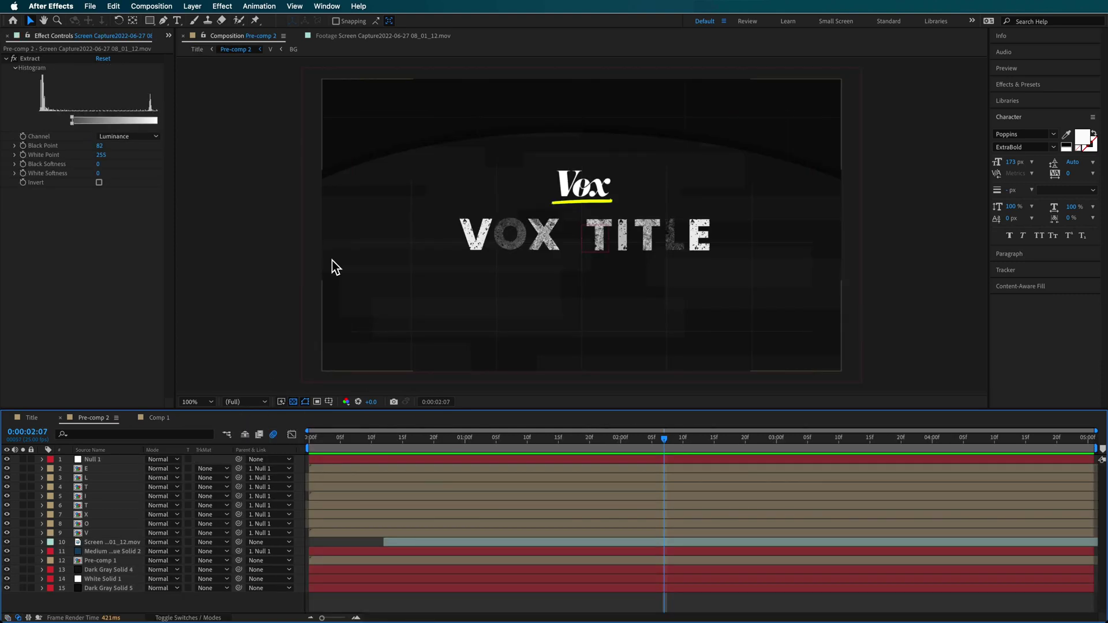
Open Pre-comp 1 from Pre-comp 2 and scrub through its overlapping rectangle shape layers.
click(79, 560)
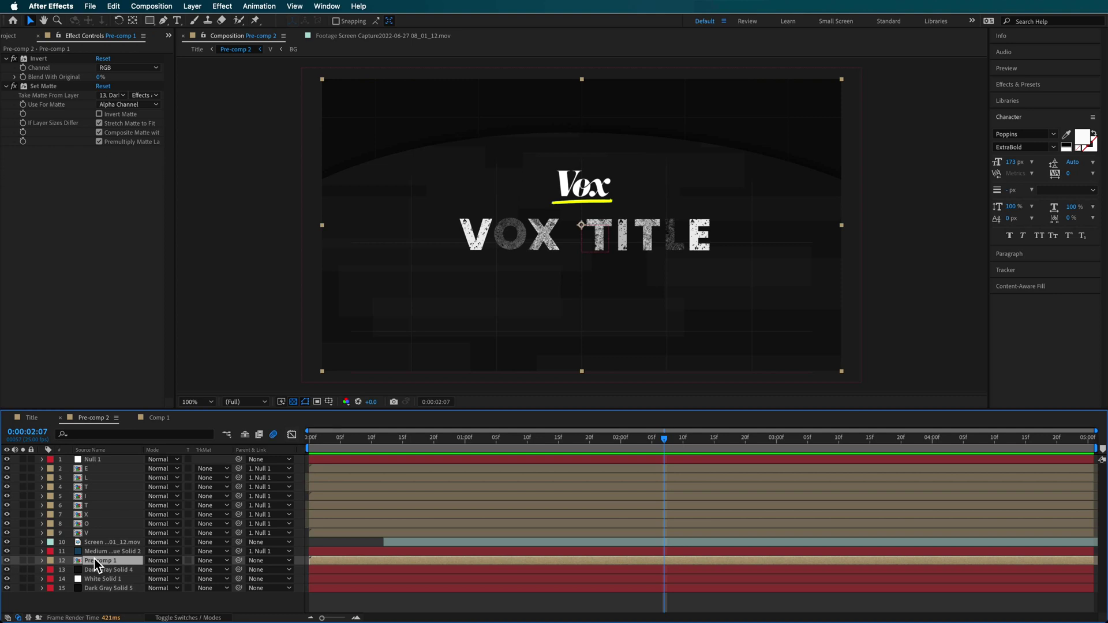
double_click(96, 561)
drag(462, 440, 393, 460)
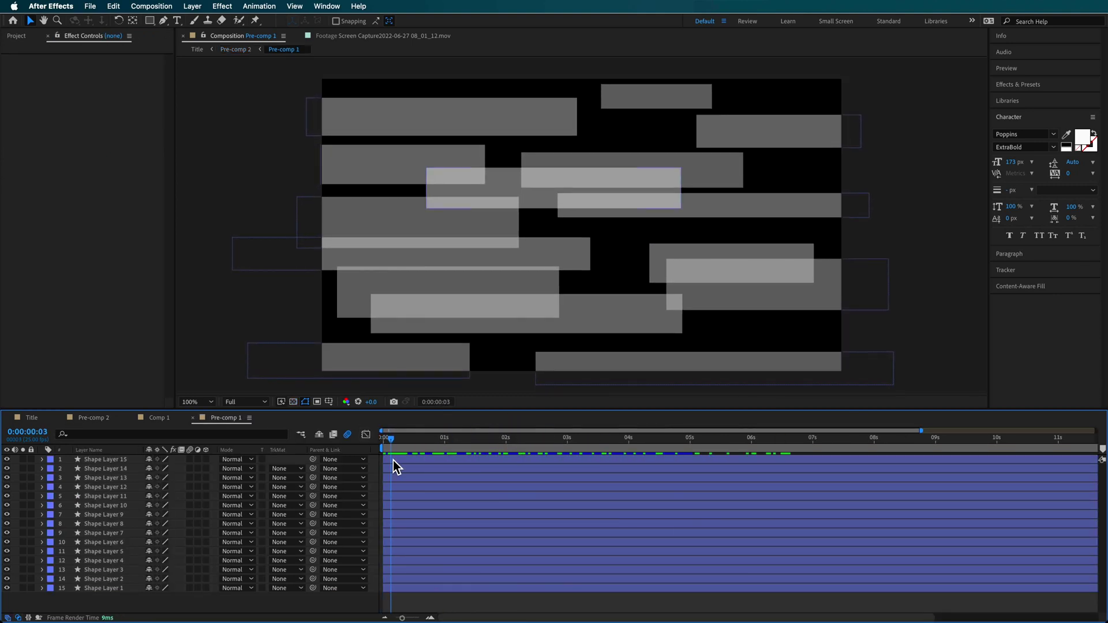